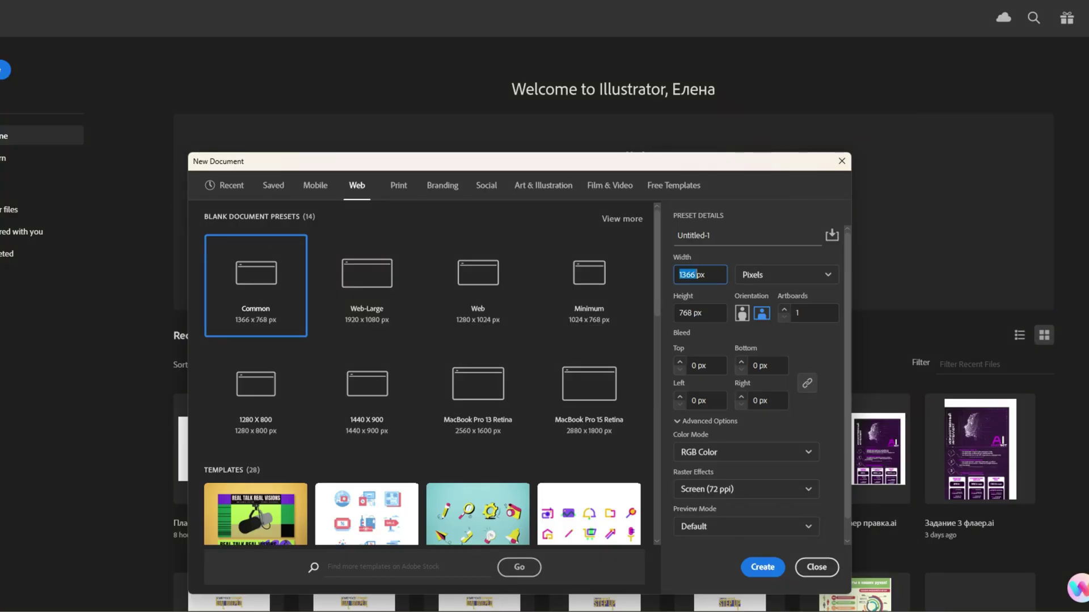
- Create a new document 1080 px wide and 1350 px high in RGB Color
{"action": "type", "text": "1080"}
{"action": "key", "text": "Tab"}
{"action": "type", "text": "1350"}
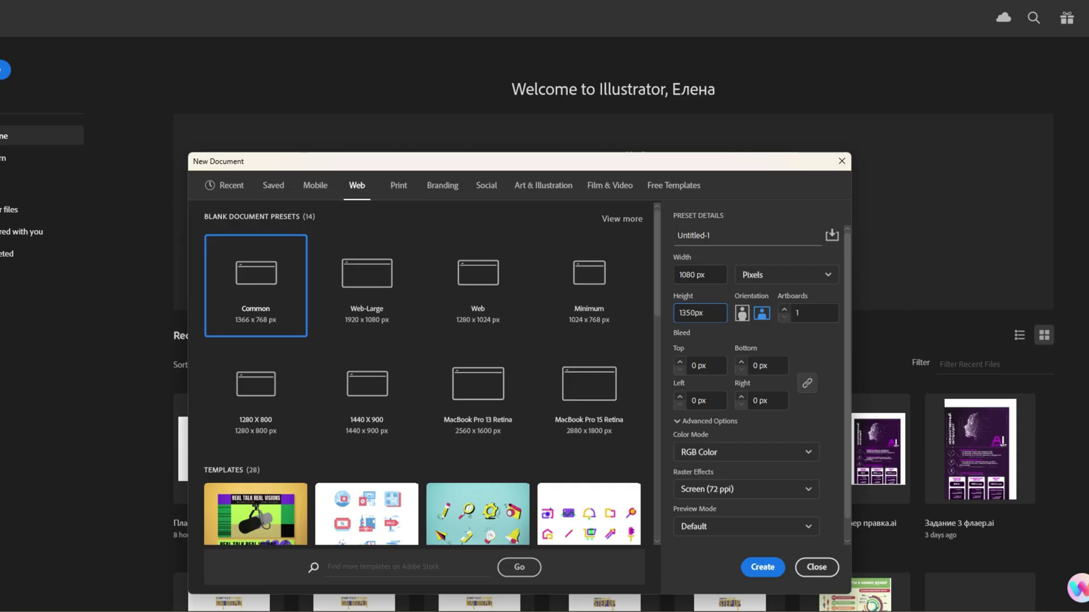
{"action": "key", "text": "Return"}
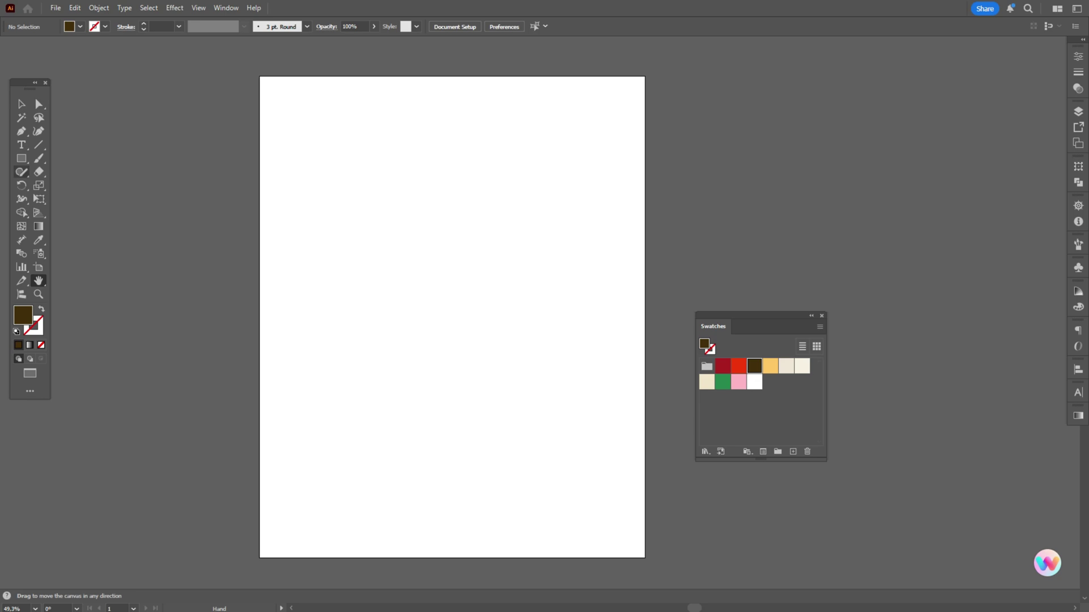
- Draw a tall rectangle about 49 by 437 px for the glass stem and taper its upper end with Perspective Distort
{"action": "left_click", "coordinate": [21, 159]}
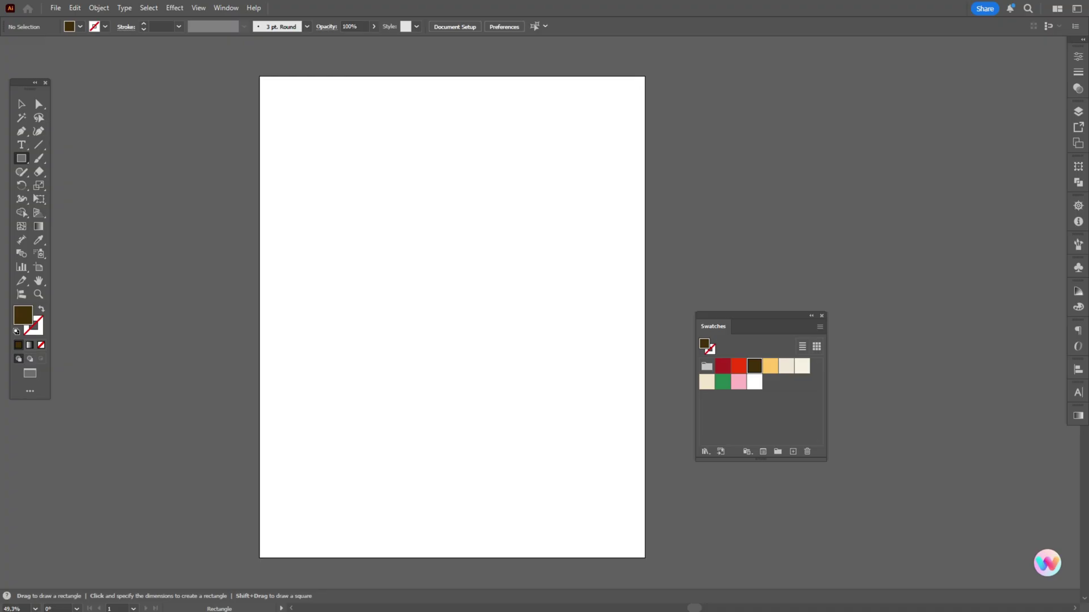
{"action": "left_click_drag", "start_coordinate": [427, 310], "coordinate": [445, 466]}
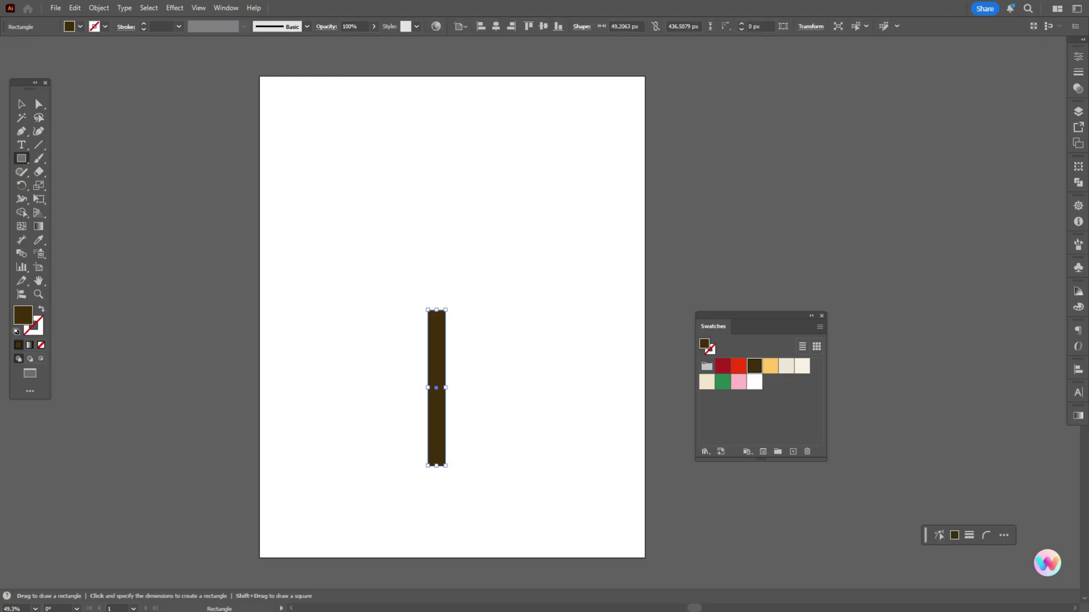
{"action": "left_click", "coordinate": [39, 199]}
{"action": "left_click", "coordinate": [84, 140]}
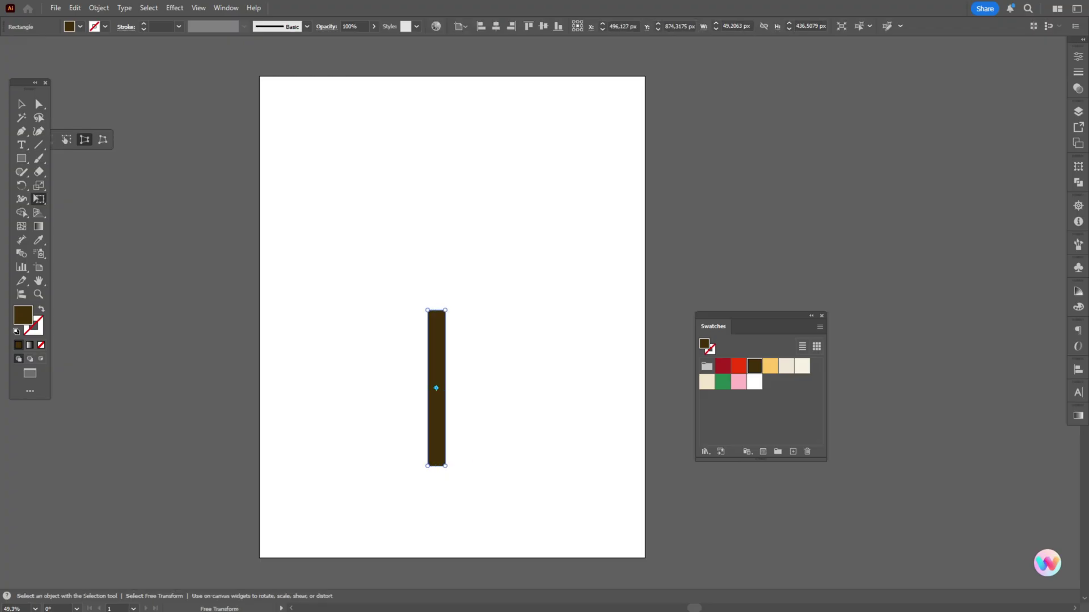
{"action": "left_click_drag", "start_coordinate": [427, 466], "coordinate": [427, 466]}
{"action": "left_click_drag", "start_coordinate": [427, 311], "coordinate": [436, 310]}
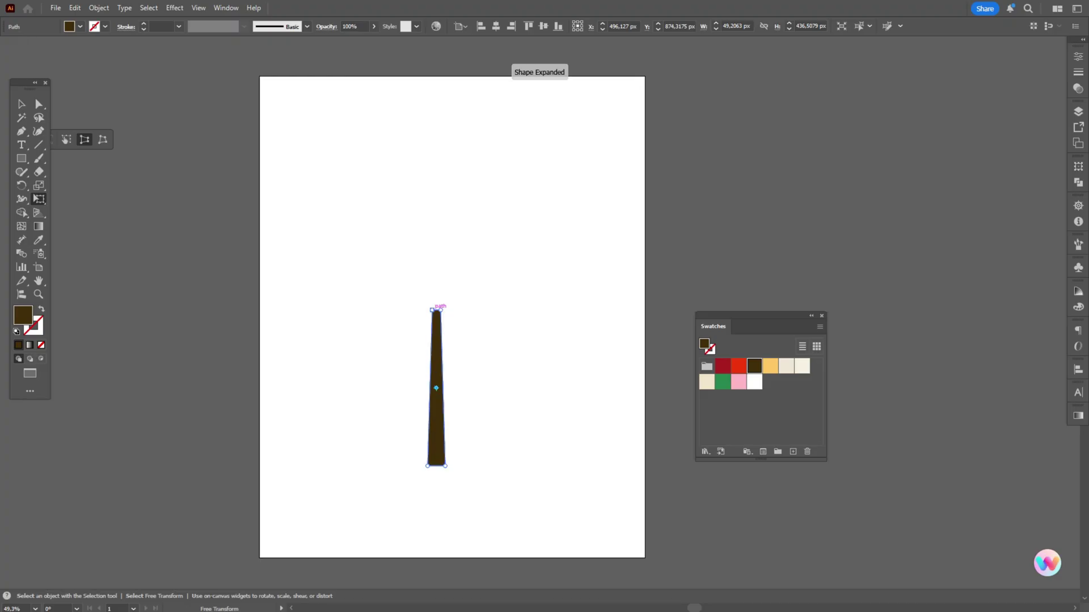
{"action": "key", "text": "v"}
{"action": "key", "text": "ctrl+shift+a"}
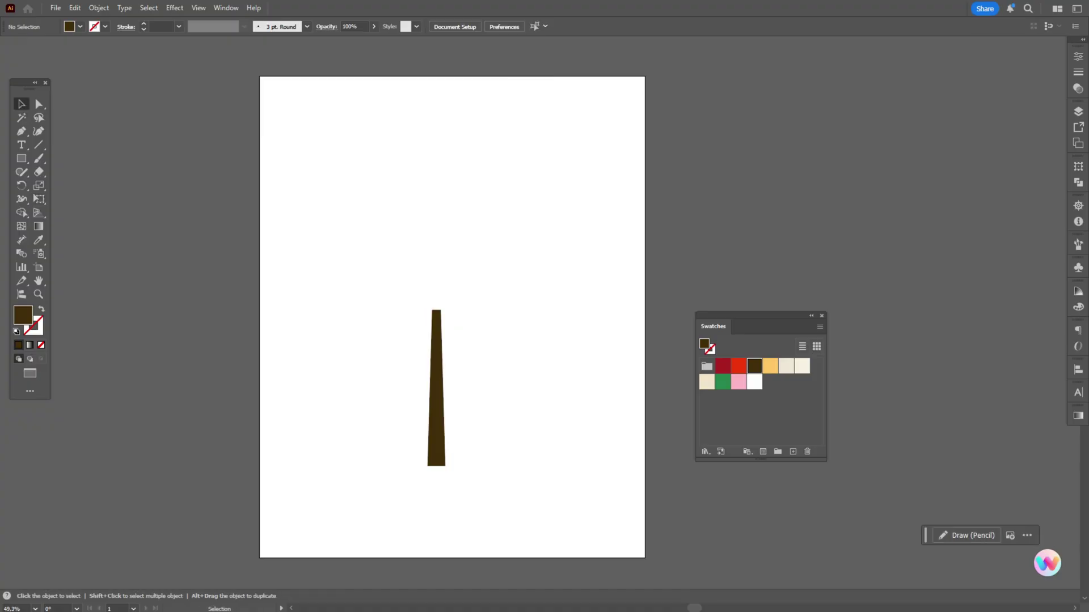
- Draw a flat ellipse about 321 by 78 px at the stem's foot as the base and centre it under the stem
{"action": "left_click_drag", "start_coordinate": [21, 158], "coordinate": [62, 184]}
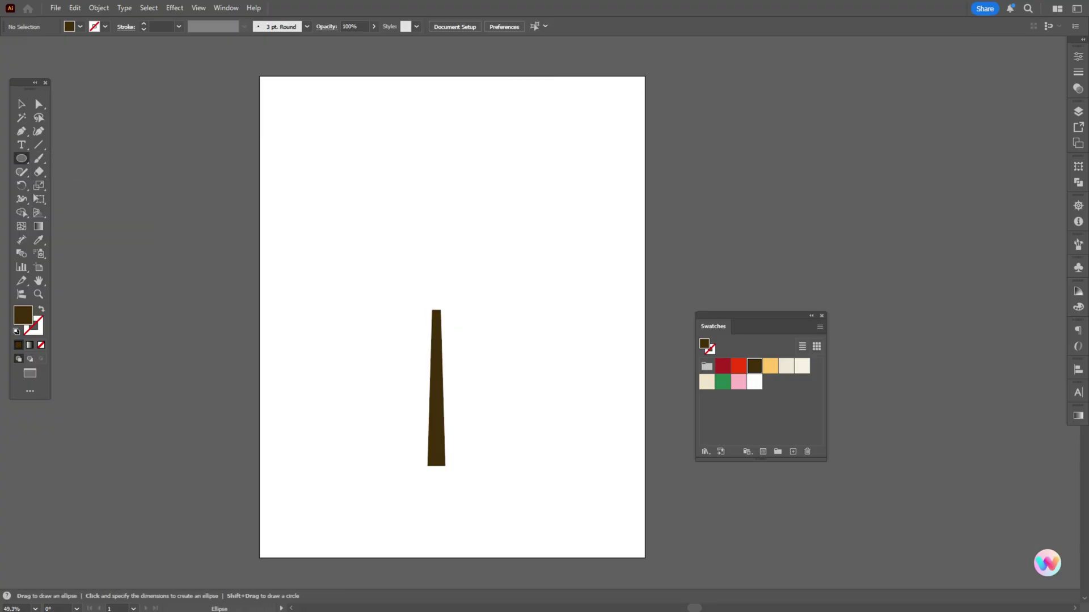
{"action": "left_click_drag", "start_coordinate": [388, 456], "coordinate": [503, 484]}
{"action": "key", "text": "y"}
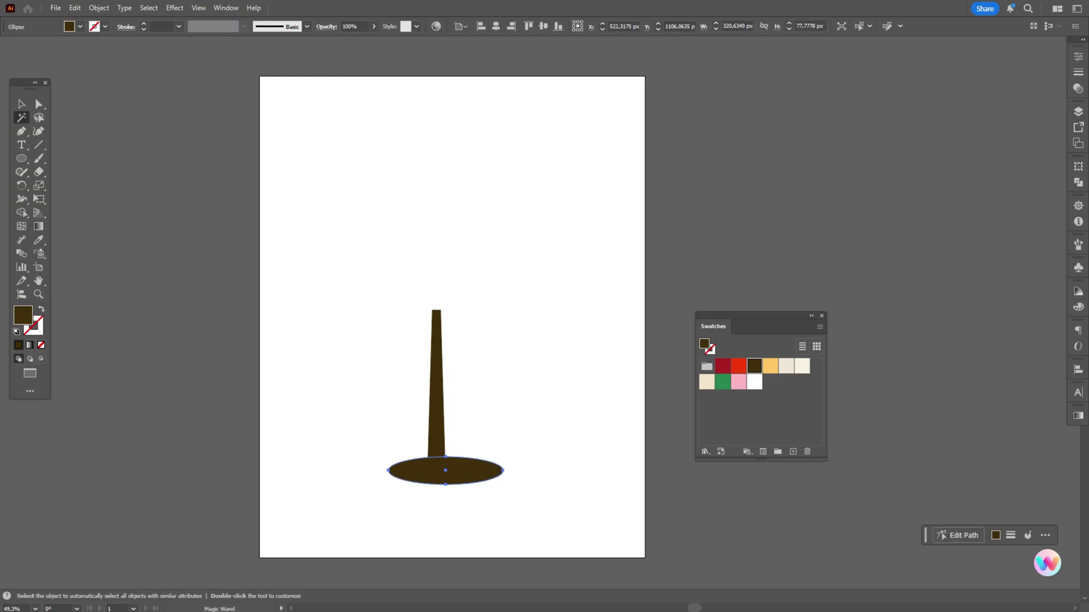
{"action": "key", "text": "v"}
{"action": "mouse_move", "coordinate": [490, 470]}
{"action": "left_mouse_down"}
{"action": "mouse_move", "coordinate": [467, 470]}
{"action": "mouse_move", "coordinate": [480, 471]}
{"action": "left_mouse_up"}
{"action": "left_click_drag", "start_coordinate": [399, 287], "coordinate": [497, 489]}
{"action": "left_click", "coordinate": [1078, 369]}
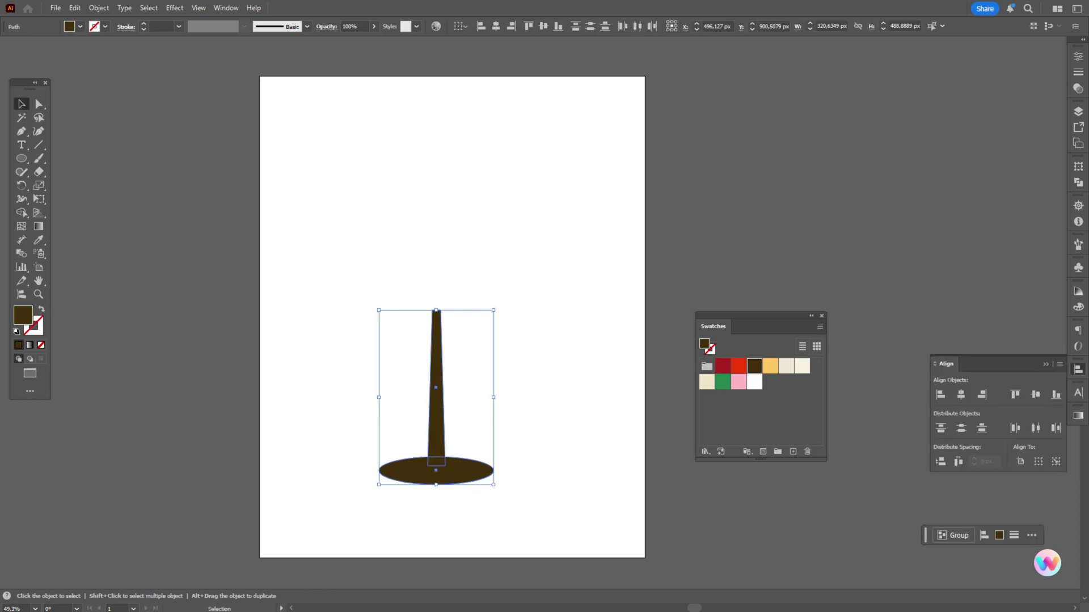
{"action": "key", "text": "ctrl+shift+a"}
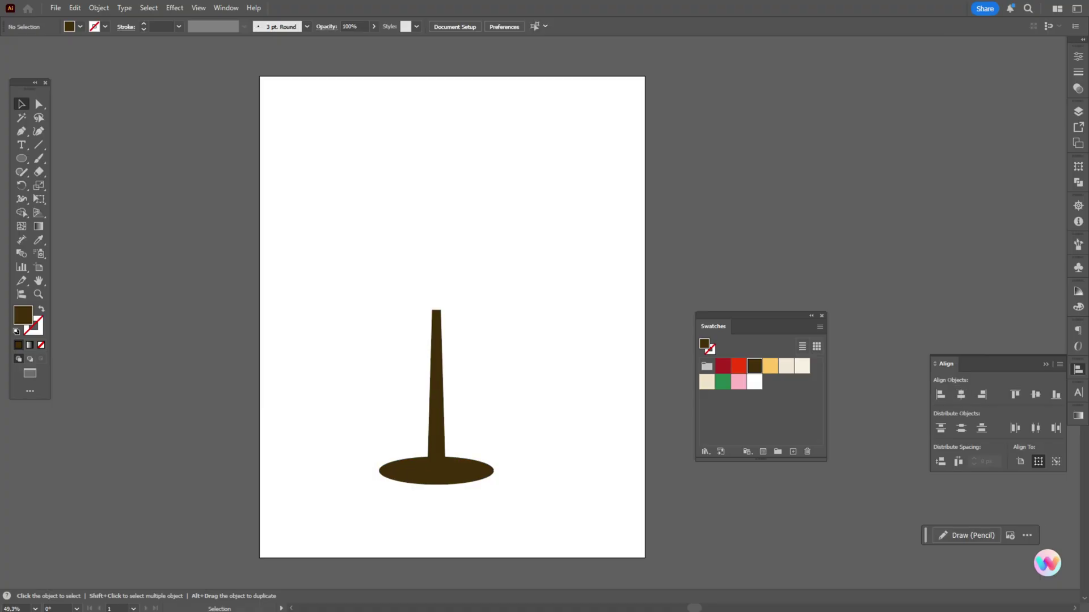
- Draw a rectangle about 132 by 149 px on top of the stem for the lower part of the bowl
{"action": "left_click", "coordinate": [22, 158]}
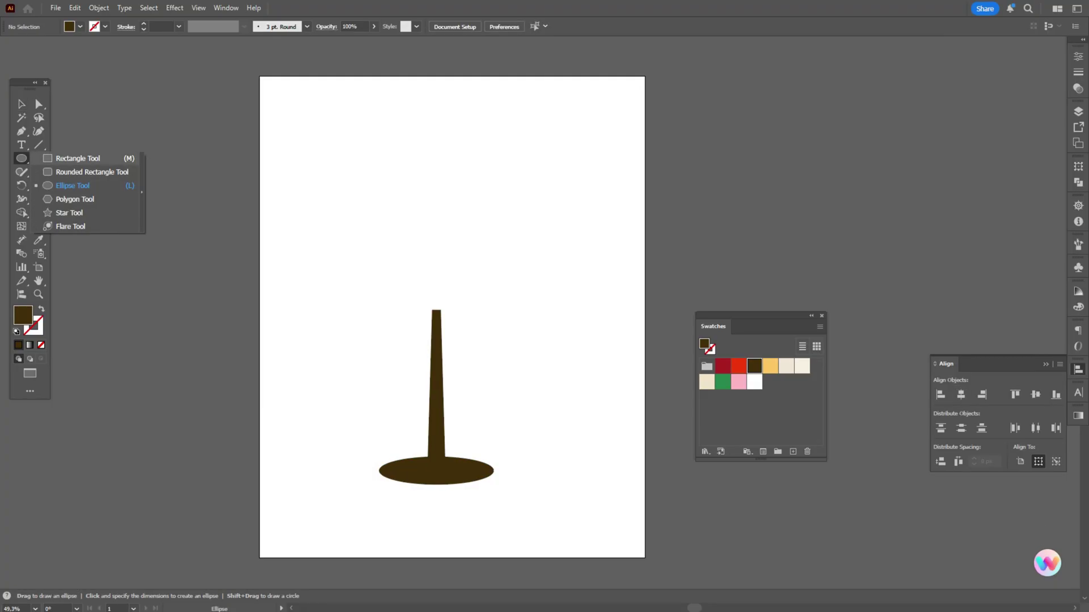
{"action": "left_click", "coordinate": [78, 159]}
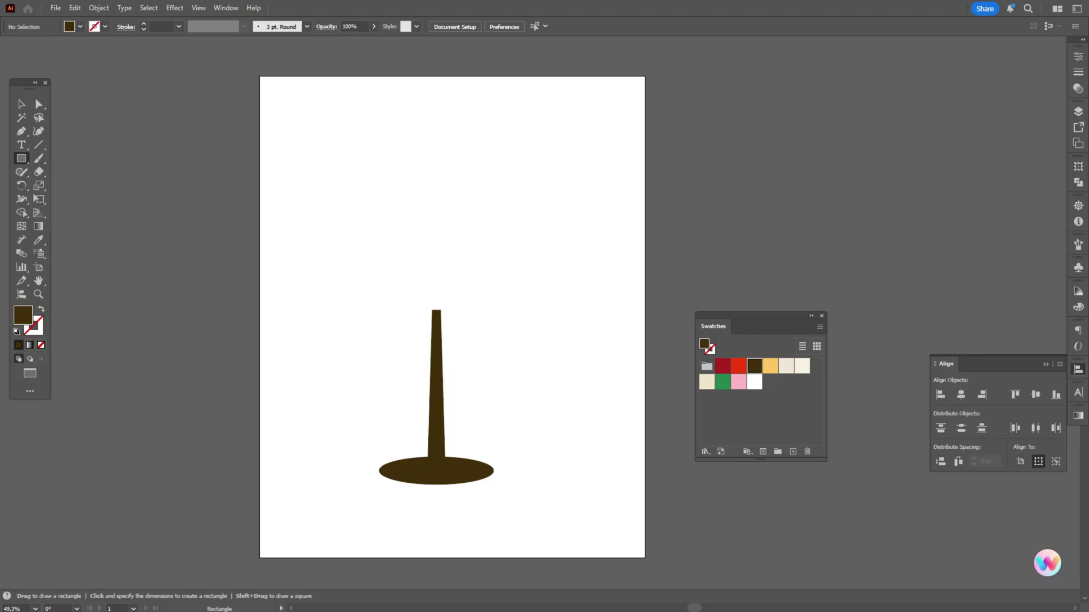
{"action": "left_click_drag", "start_coordinate": [417, 264], "coordinate": [436, 290]}
{"action": "key", "text": "v"}
{"action": "key", "text": "ctrl+shift+a"}
{"action": "key", "text": "m"}
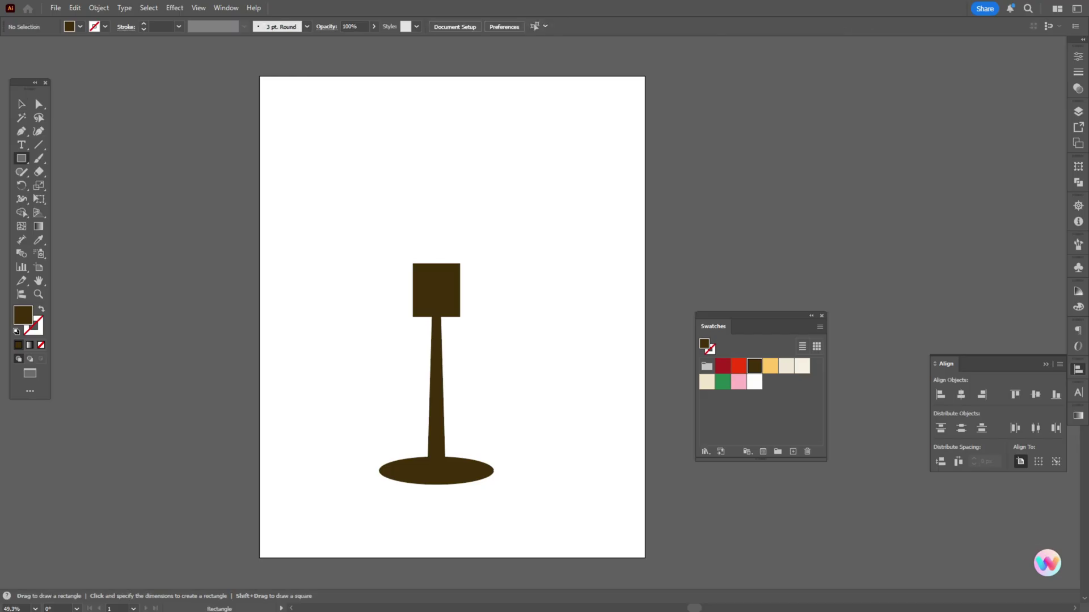
- Draw a wide rectangle about 395 by 183 px overlapping the small rectangle's upper edge as the upper bowl
{"action": "left_click_drag", "start_coordinate": [368, 204], "coordinate": [510, 270]}
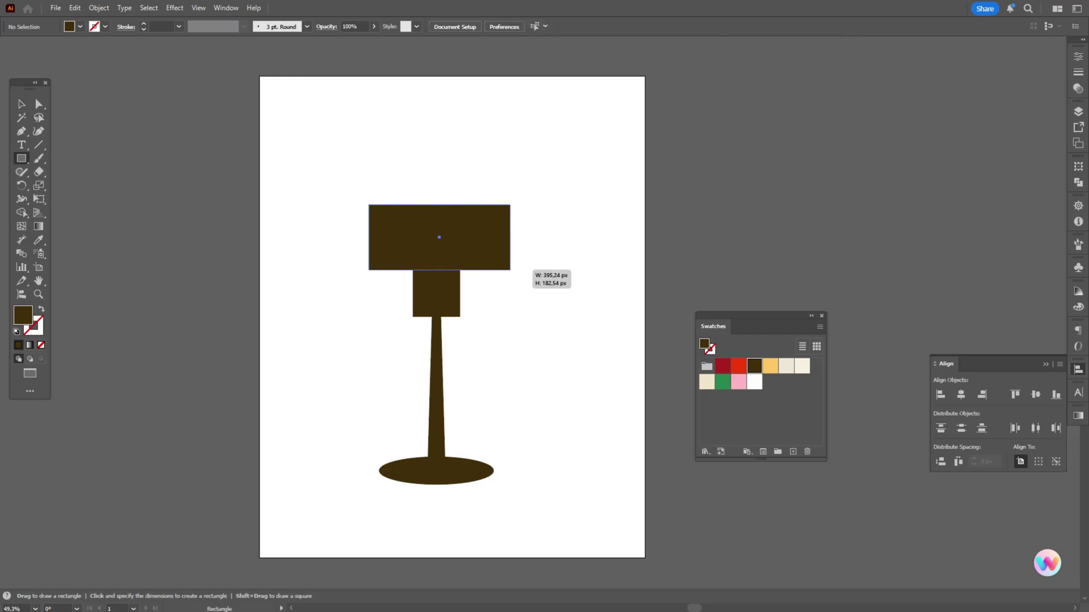
{"action": "left_click_drag", "start_coordinate": [510, 269], "coordinate": [510, 270]}
{"action": "key", "text": "v"}
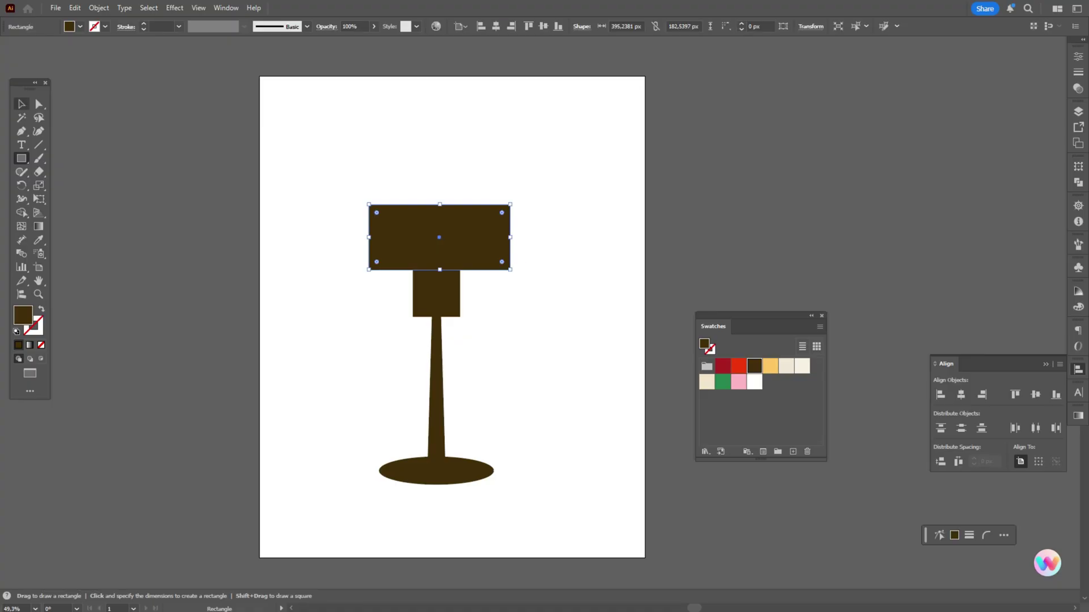
{"action": "key", "text": "ctrl+shift+a"}
- Narrow the lower edge of the small rectangle above the stem symmetrically with Perspective Distort
{"action": "left_click", "coordinate": [436, 295]}
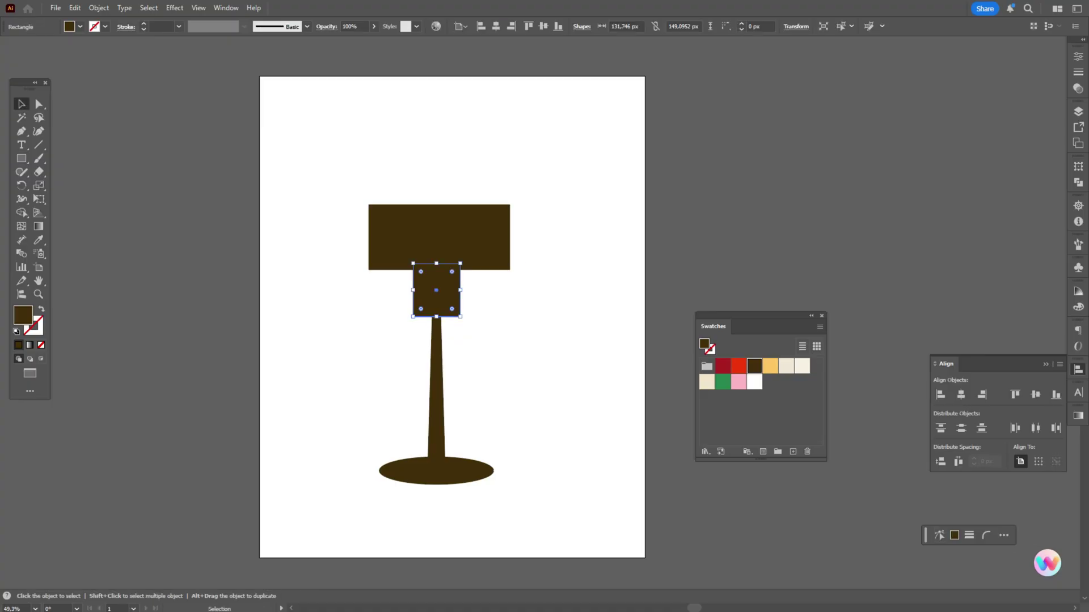
{"action": "left_click", "coordinate": [39, 199]}
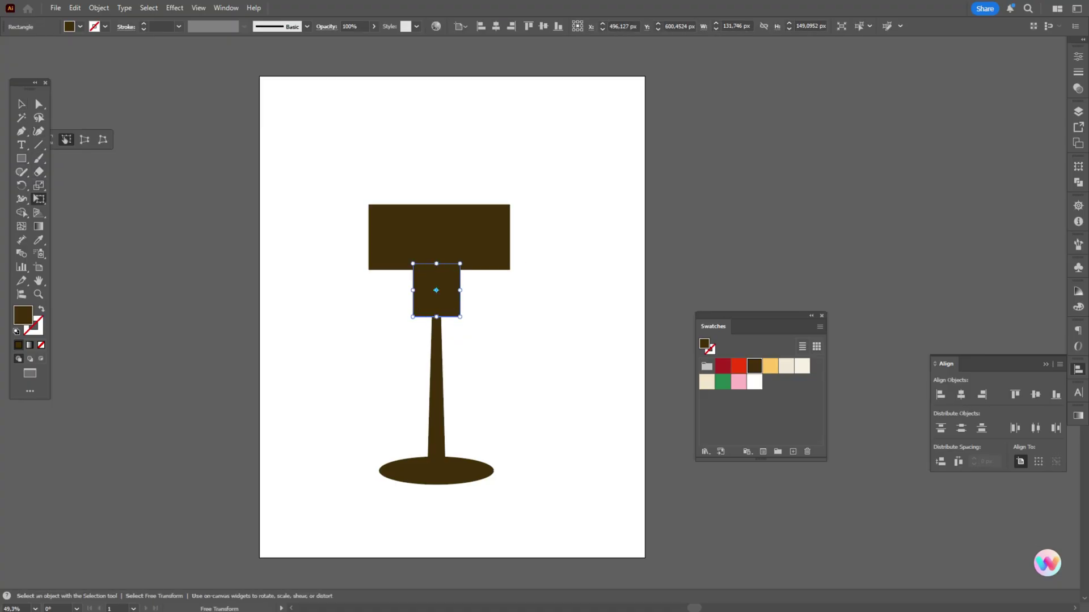
{"action": "left_click_drag", "start_coordinate": [412, 317], "coordinate": [417, 316]}
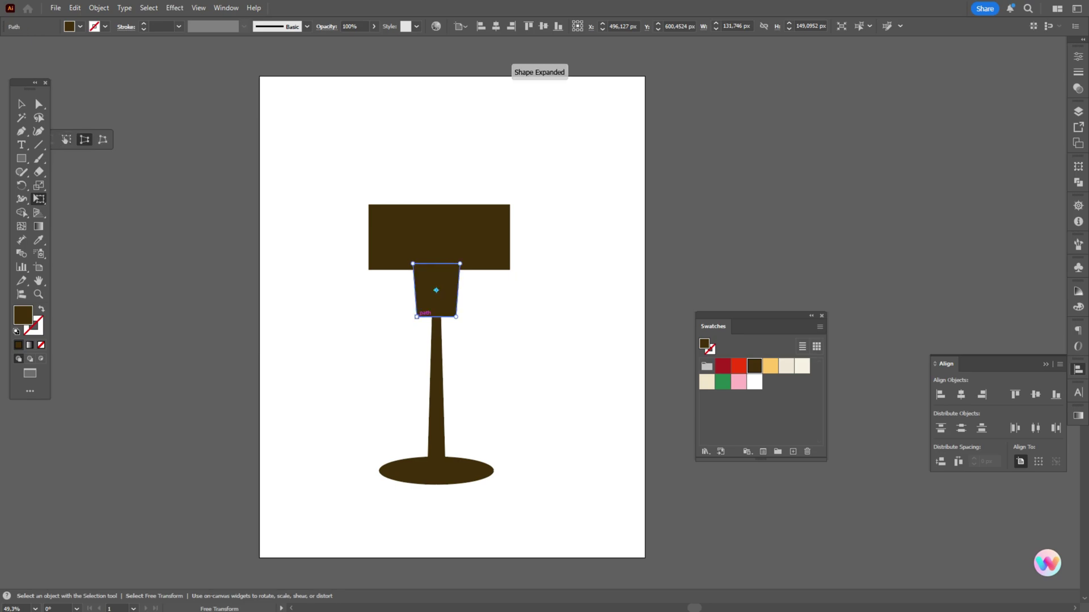
{"action": "key", "text": "ctrl"}
- Round the two lower corners of the wide bowl rectangle to a radius of about 105 px
{"action": "left_click", "coordinate": [39, 103]}
{"action": "left_click", "coordinate": [323, 244]}
{"action": "left_click", "coordinate": [368, 270]}
{"action": "left_click", "coordinate": [369, 270]}
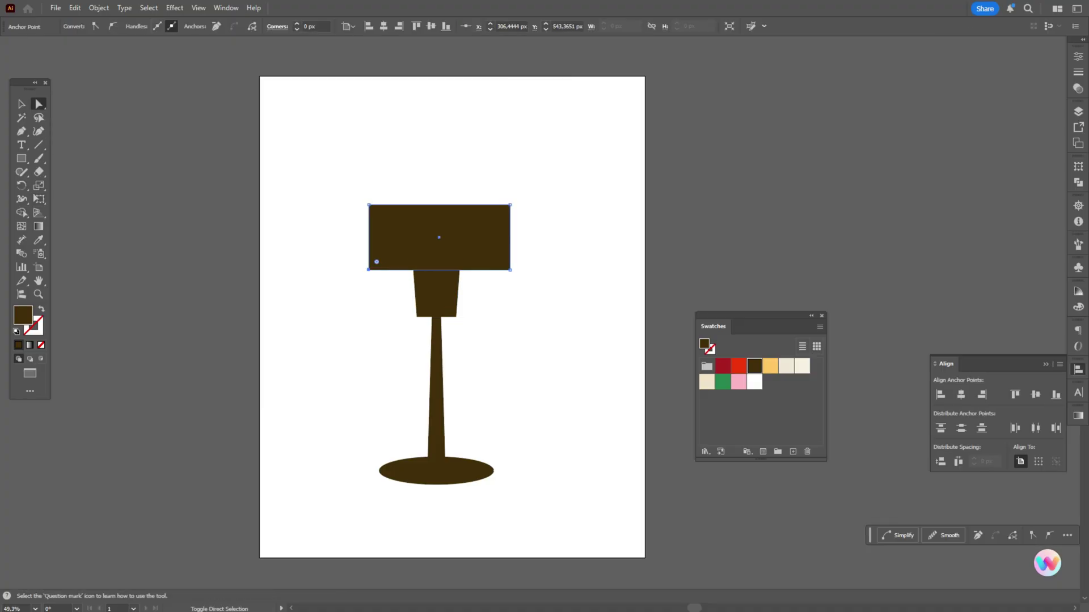
{"action": "left_click", "coordinate": [509, 270], "text": "shift"}
{"action": "left_click_drag", "start_coordinate": [376, 261], "coordinate": [421, 239]}
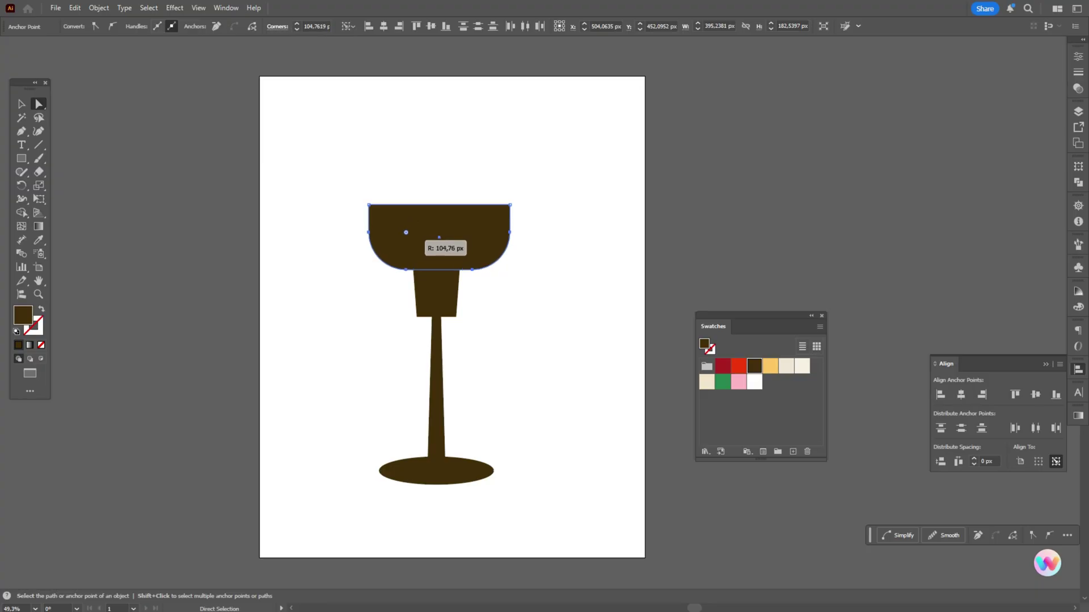
- Widen the rounded upper bowl shape on both sides to about 435 px
{"action": "key", "text": "v"}
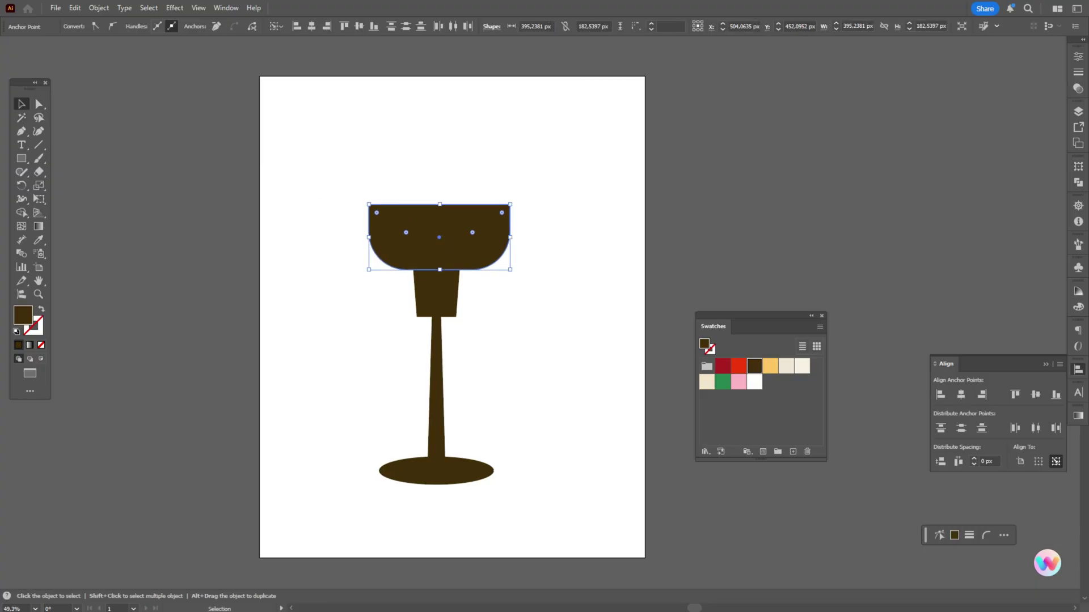
{"action": "left_click_drag", "start_coordinate": [368, 237], "coordinate": [362, 237]}
{"action": "left_click_drag", "start_coordinate": [510, 237], "coordinate": [517, 237]}
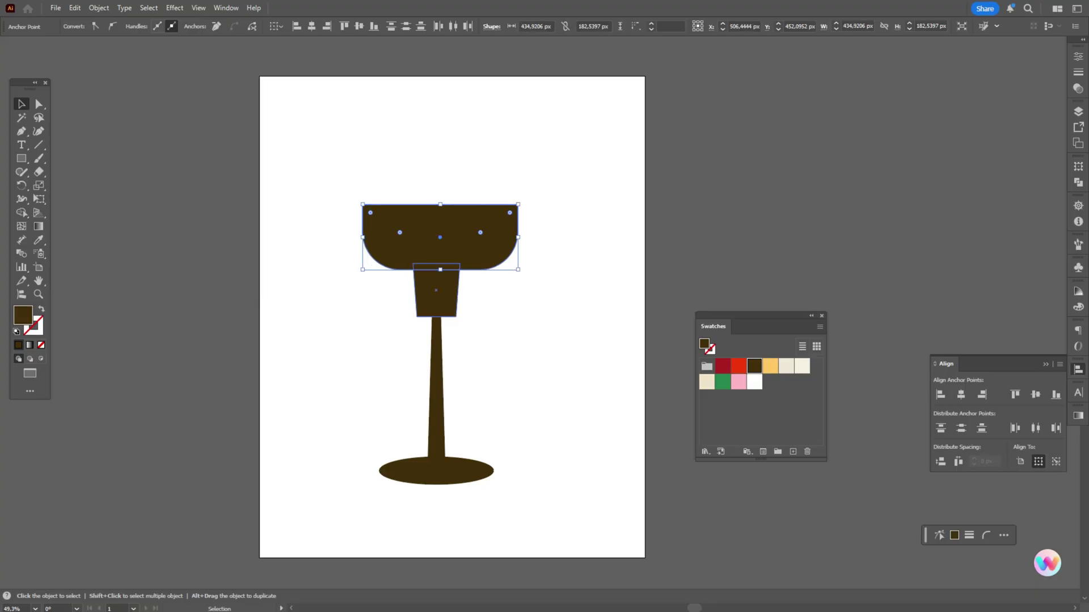
- Round the two lower corners of the small tapered shape and widen it to about 160 px
{"action": "left_click", "coordinate": [437, 294]}
{"action": "left_click", "coordinate": [38, 105]}
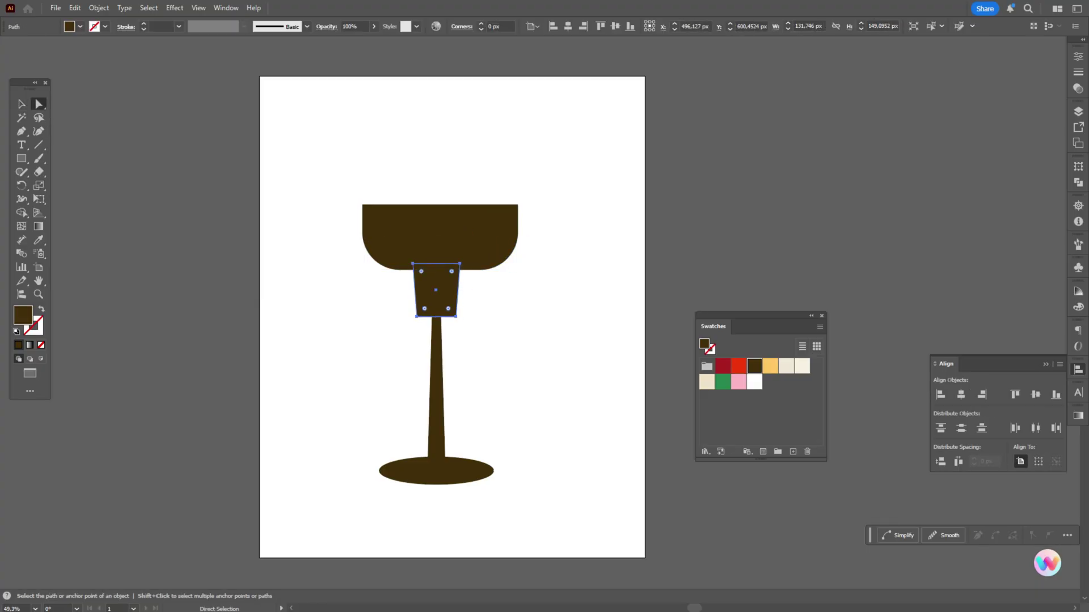
{"action": "left_click", "coordinate": [417, 317]}
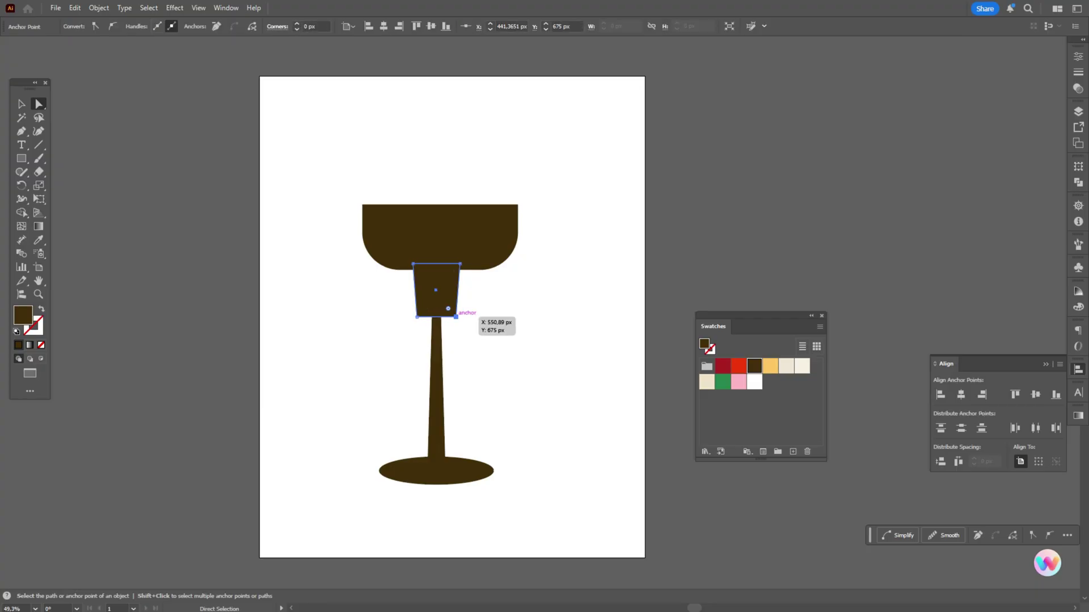
{"action": "left_click", "coordinate": [456, 316], "text": "shift"}
{"action": "left_click_drag", "start_coordinate": [448, 308], "coordinate": [464, 291]}
{"action": "key", "text": "v"}
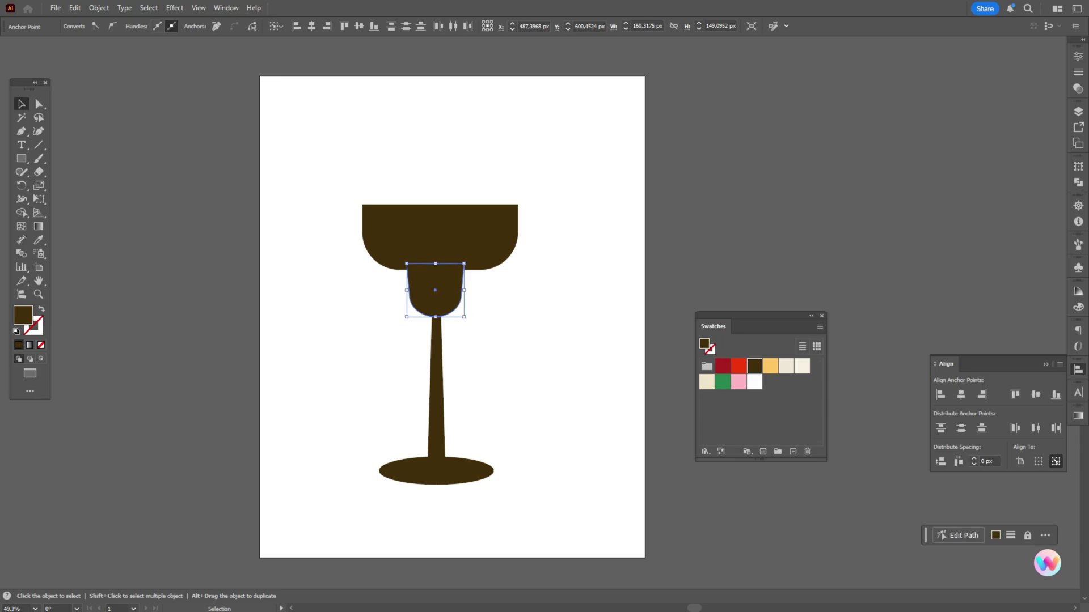
{"action": "key", "text": "a"}
{"action": "key", "text": "v"}
- Select all four glass parts and align them to their horizontal centres
{"action": "left_click", "coordinate": [510, 309]}
{"action": "left_click", "coordinate": [440, 241]}
{"action": "left_click_drag", "start_coordinate": [348, 168], "coordinate": [506, 498]}
{"action": "left_click", "coordinate": [961, 394]}
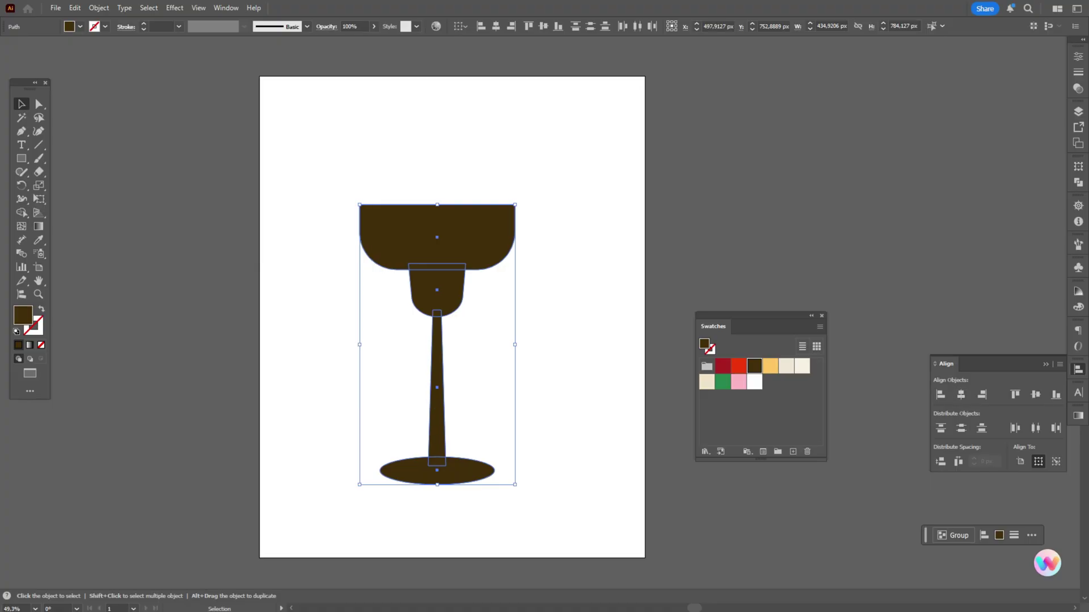
- Enlarge the two bowl shapes until the upper one is about 501 px wide, and move the glass parts lower on the artboard
{"action": "left_click_drag", "start_coordinate": [360, 189], "coordinate": [510, 278]}
{"action": "left_click_drag", "start_coordinate": [438, 204], "coordinate": [437, 187]}
{"action": "key", "text": "ctrl+z"}
{"action": "key", "text": "v"}
{"action": "left_click_drag", "start_coordinate": [476, 219], "coordinate": [476, 229]}
{"action": "mouse_move", "coordinate": [306, 159]}
{"action": "left_mouse_down"}
{"action": "mouse_move", "coordinate": [507, 346]}
{"action": "mouse_move", "coordinate": [538, 479]}
{"action": "left_mouse_up"}
{"action": "mouse_move", "coordinate": [466, 237]}
{"action": "left_mouse_down"}
{"action": "mouse_move", "coordinate": [482, 247]}
{"action": "mouse_move", "coordinate": [475, 259]}
{"action": "left_mouse_up"}
- Align all the repositioned glass parts on one horizontal centre again and deselect them
{"action": "left_click", "coordinate": [381, 182]}
{"action": "left_click_drag", "start_coordinate": [381, 181], "coordinate": [512, 536]}
{"action": "left_click", "coordinate": [960, 395]}
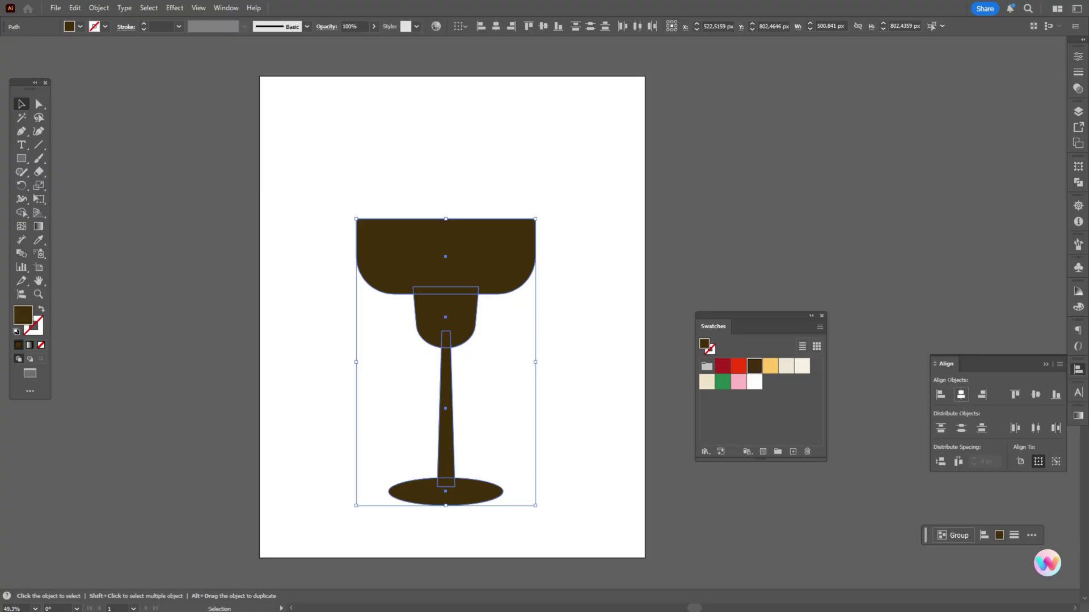
{"action": "left_click", "coordinate": [599, 335]}
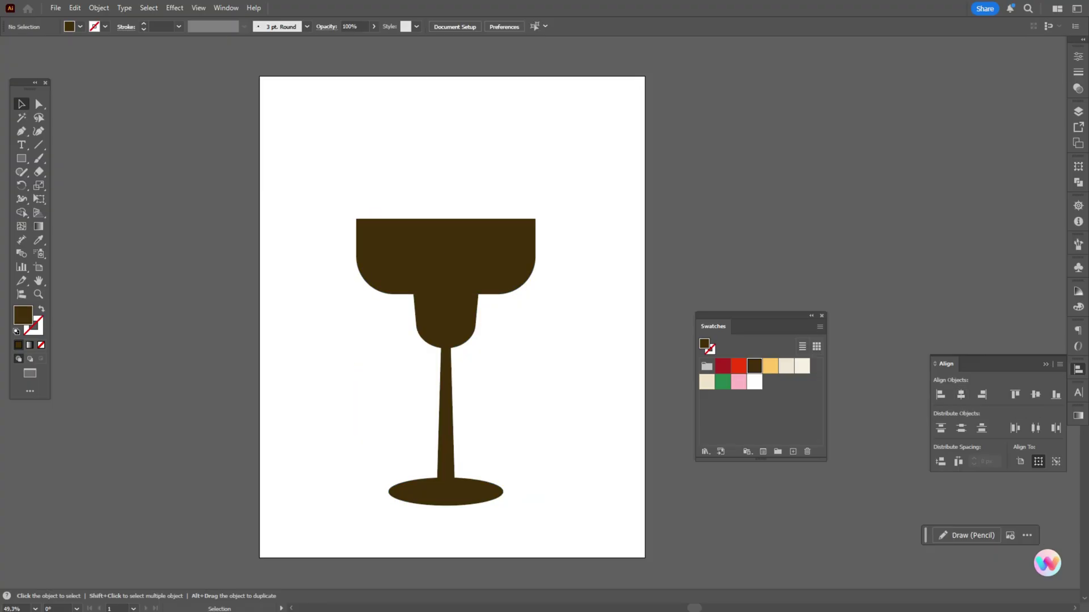
- Unite the upper and lower bowl shapes into a single shape with Pathfinder
{"action": "left_click_drag", "start_coordinate": [354, 195], "coordinate": [566, 298]}
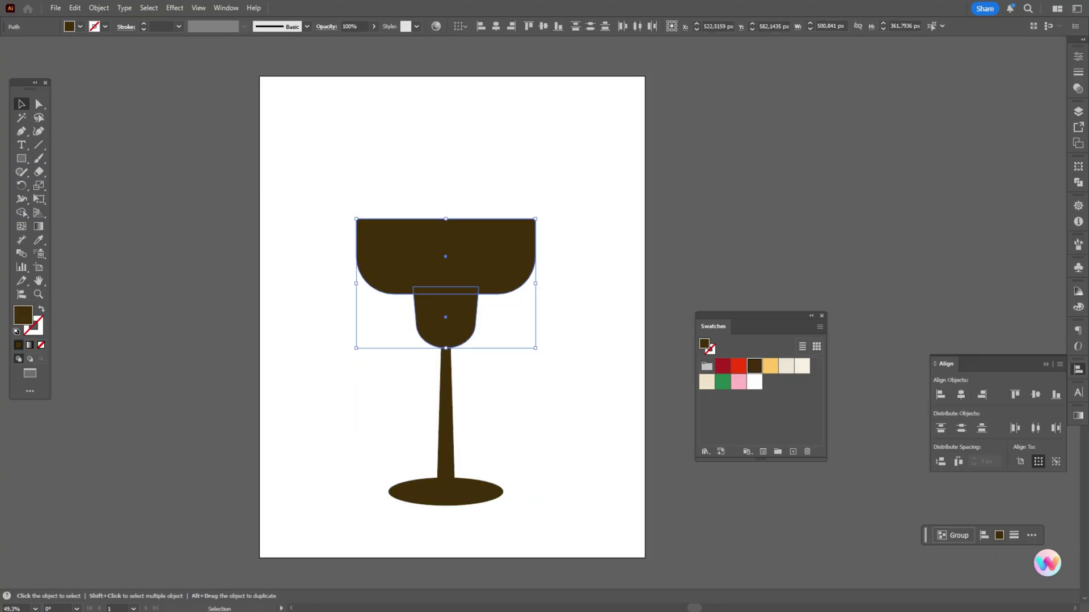
{"action": "left_click", "coordinate": [1077, 182]}
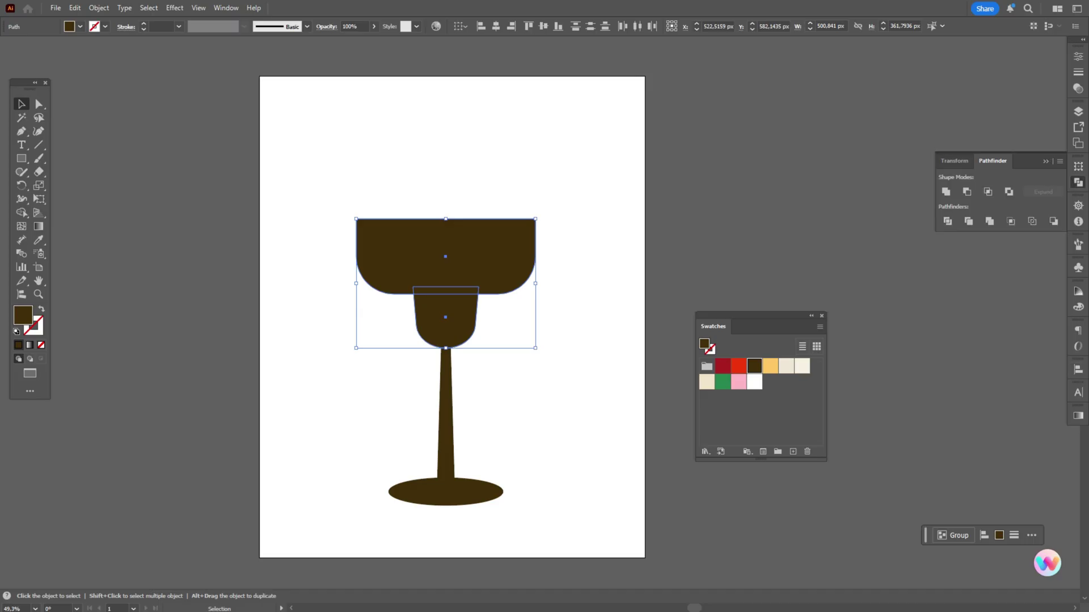
{"action": "left_click", "coordinate": [945, 192]}
- Round the two inner corners where the upper and lower bowl meet to a radius of about 52 px
{"action": "left_click", "coordinate": [39, 104]}
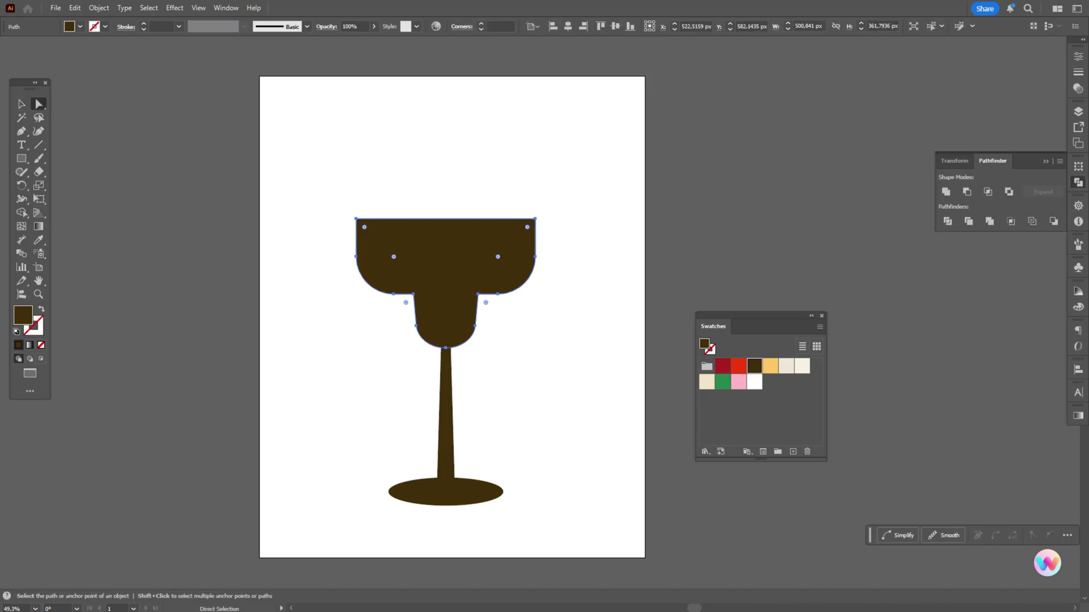
{"action": "left_click", "coordinate": [414, 294]}
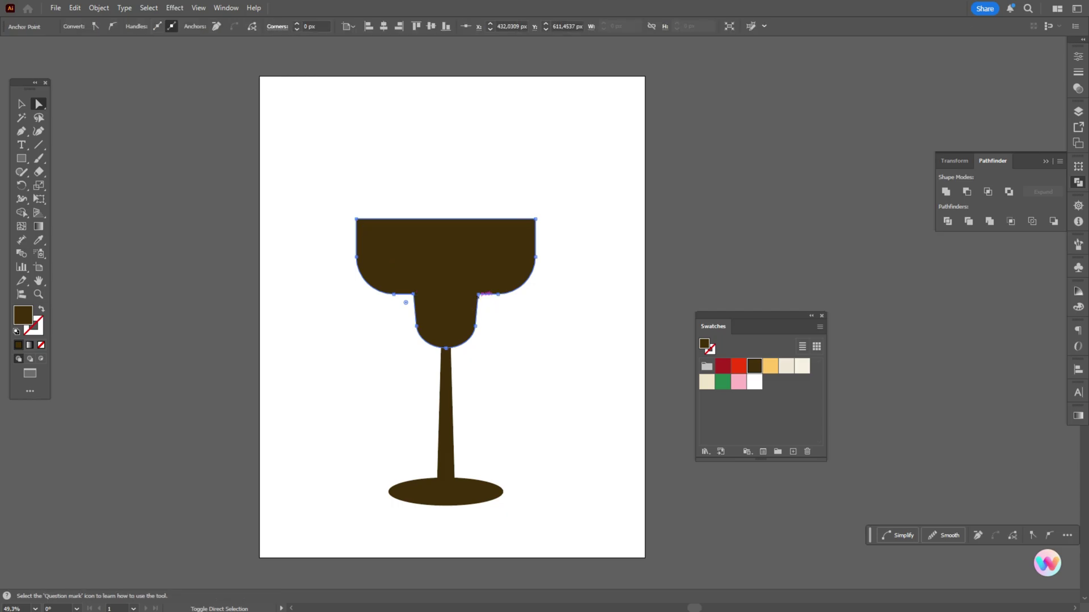
{"action": "left_click", "coordinate": [478, 294], "text": "shift"}
{"action": "left_click_drag", "start_coordinate": [485, 303], "coordinate": [495, 312]}
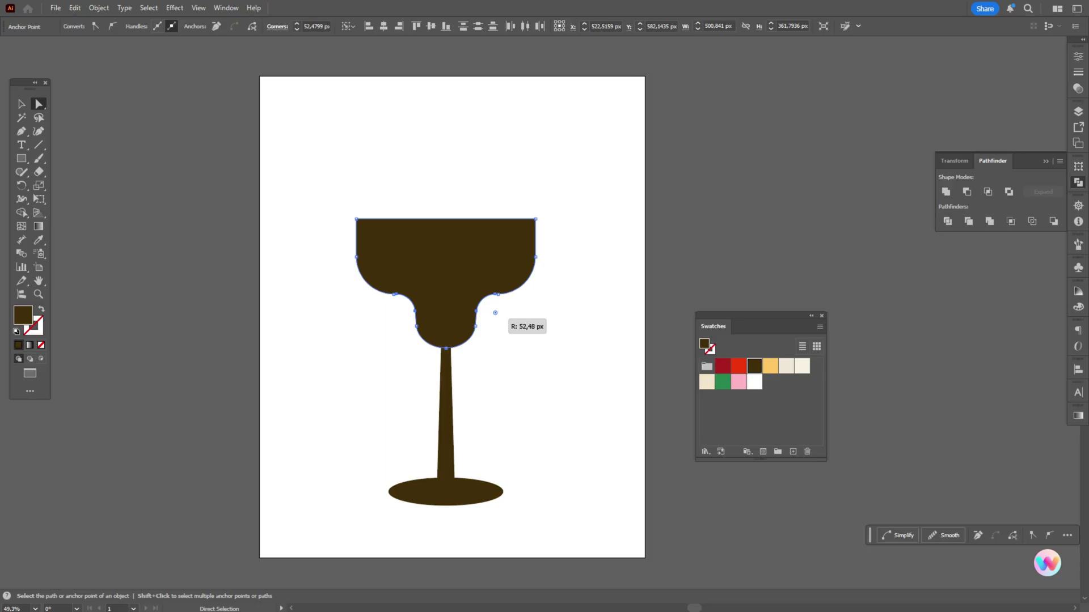
{"action": "left_click", "coordinate": [21, 104]}
{"action": "left_click", "coordinate": [170, 170]}
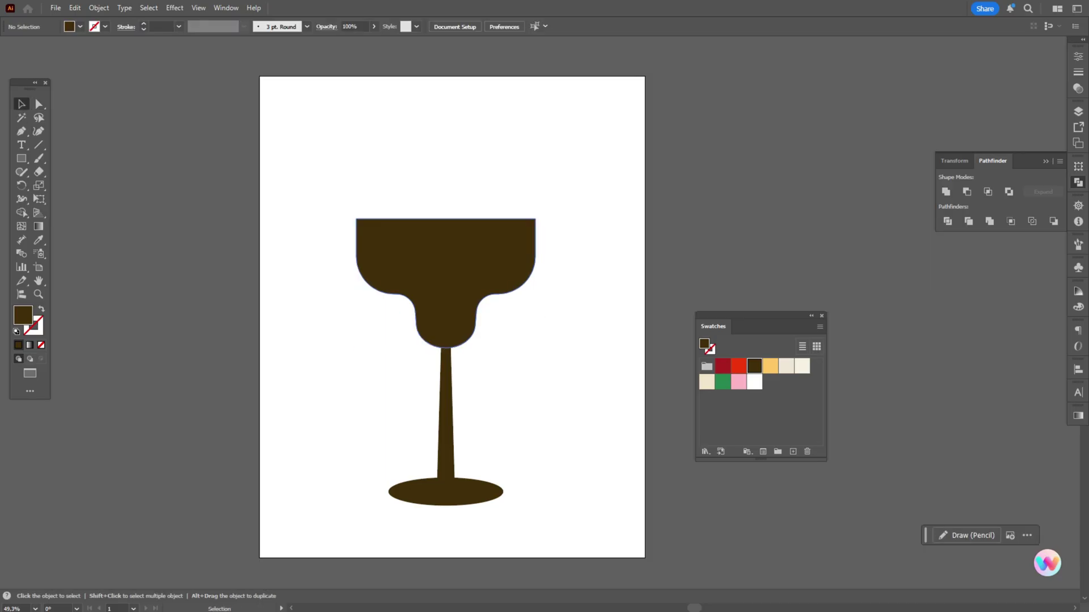
- Offset the bowl's path inward by 30 px, fill the resulting inner shape with bright red and deselect it
{"action": "left_click", "coordinate": [446, 278]}
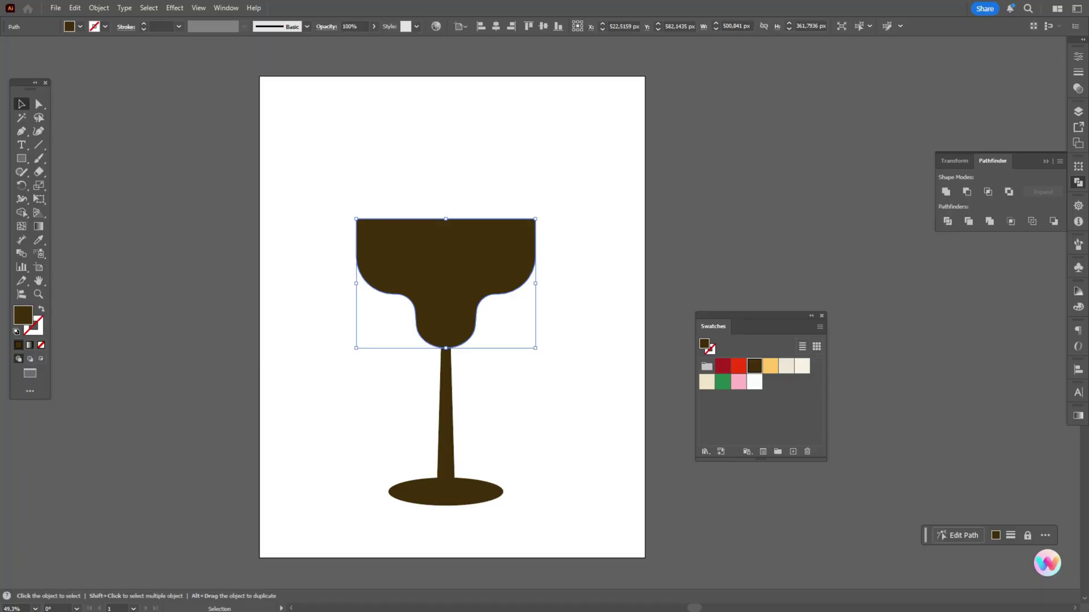
{"action": "left_click", "coordinate": [98, 8]}
{"action": "mouse_move", "coordinate": [113, 308]}
{"action": "left_click", "coordinate": [295, 350]}
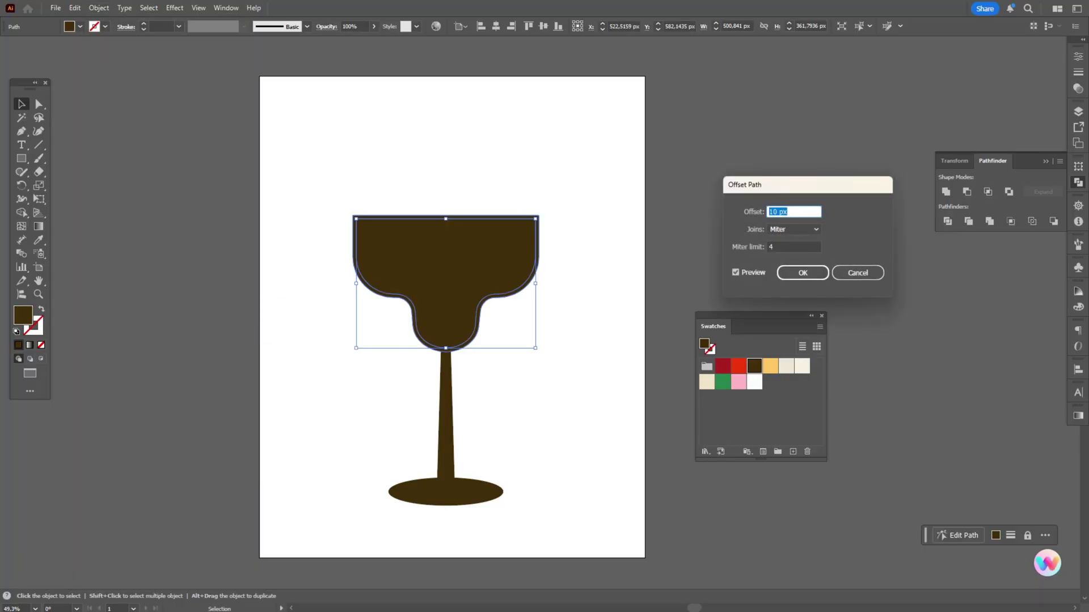
{"action": "type", "text": "-25"}
{"action": "key", "text": "Tab"}
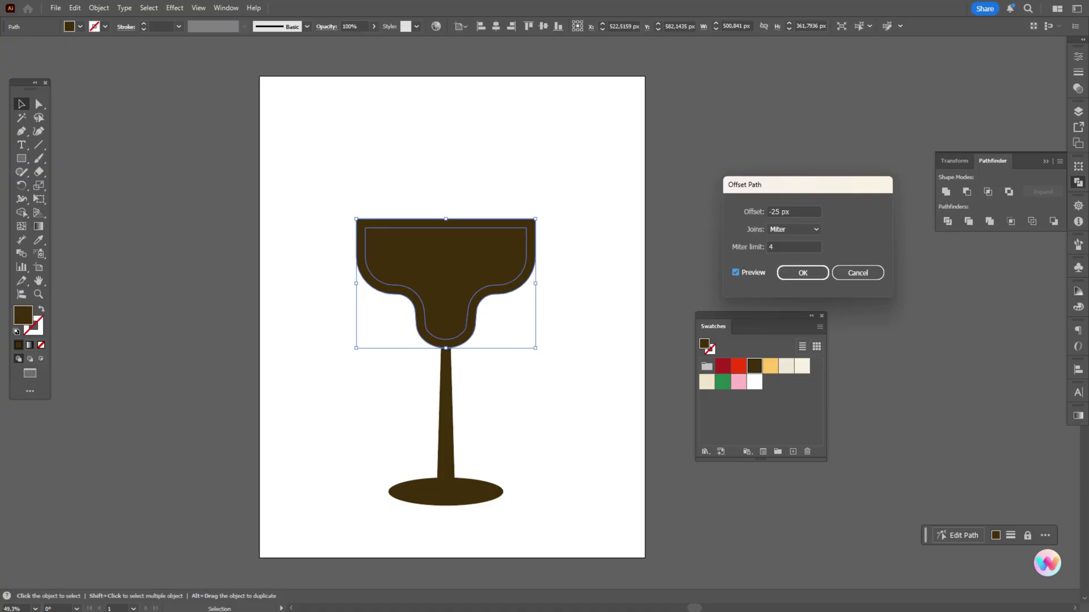
{"action": "left_click_drag", "start_coordinate": [780, 212], "coordinate": [772, 212]}
{"action": "type", "text": "30"}
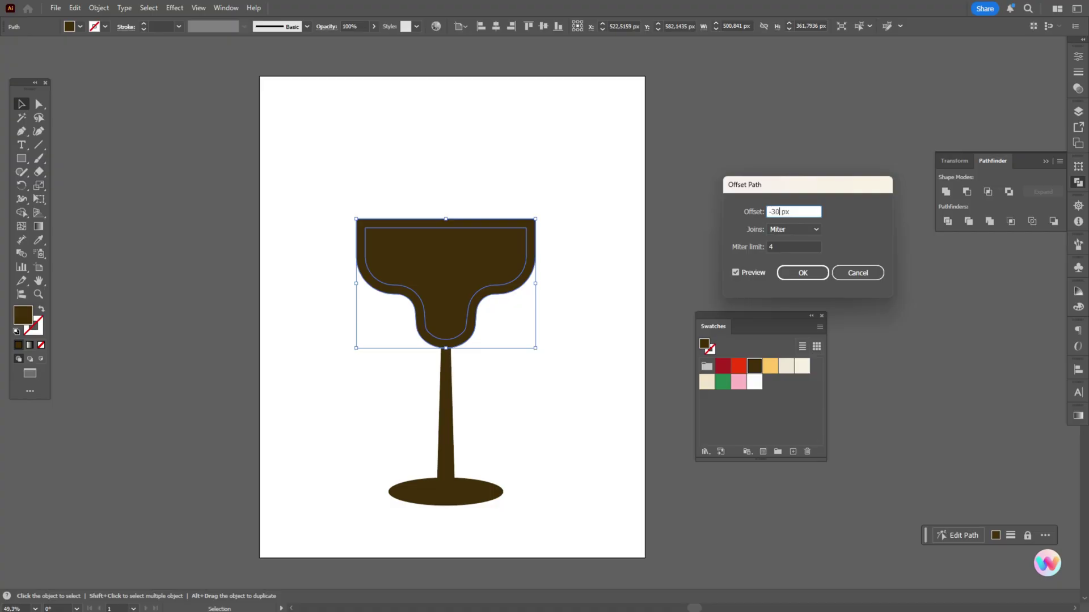
{"action": "key", "text": "Return"}
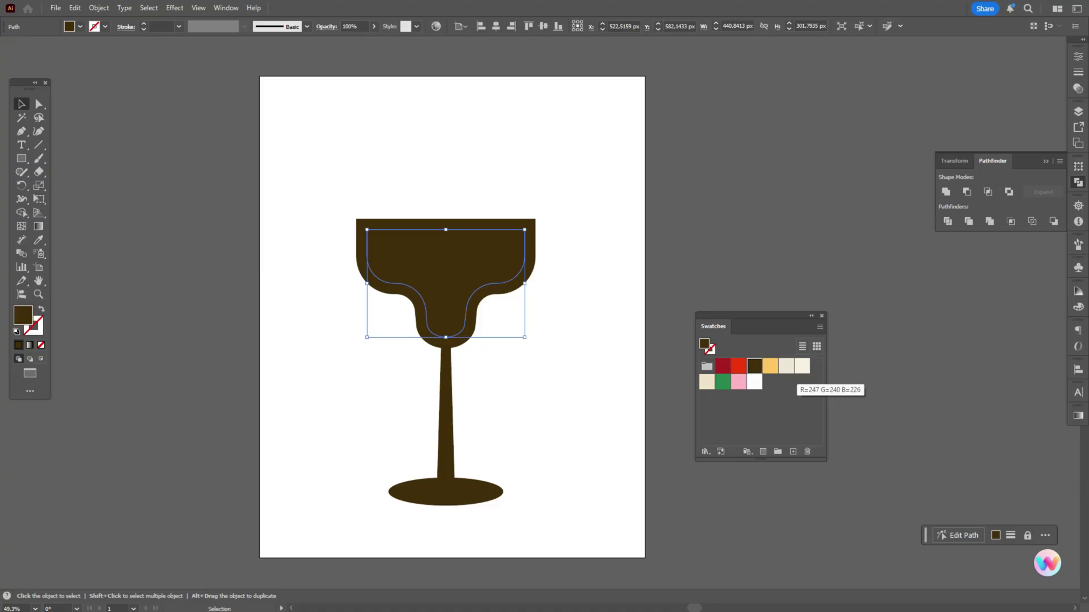
{"action": "left_click", "coordinate": [738, 367]}
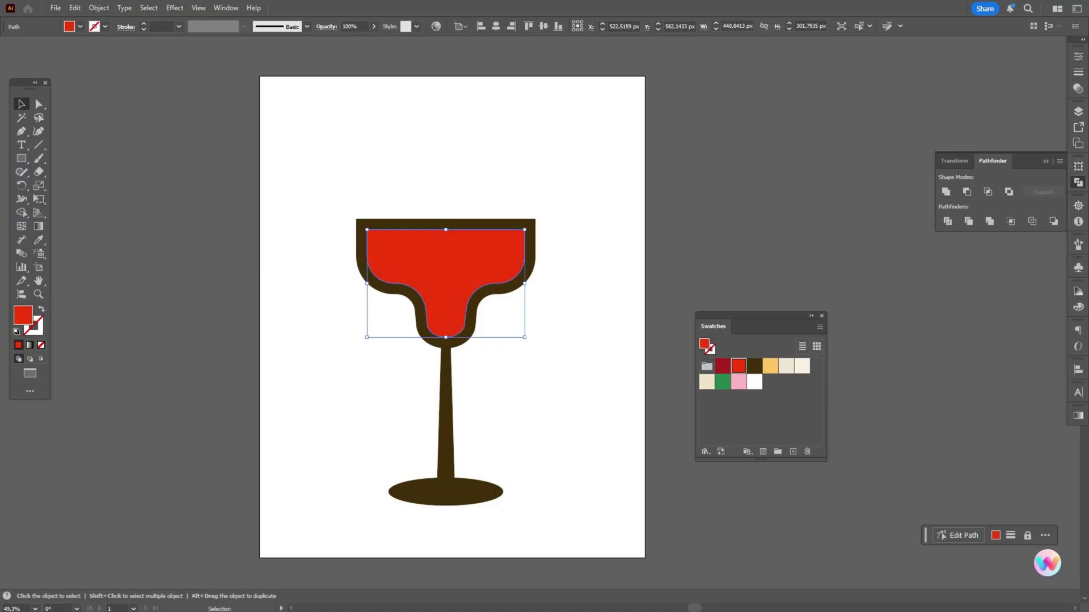
{"action": "key", "text": "ctrl+shift+a"}
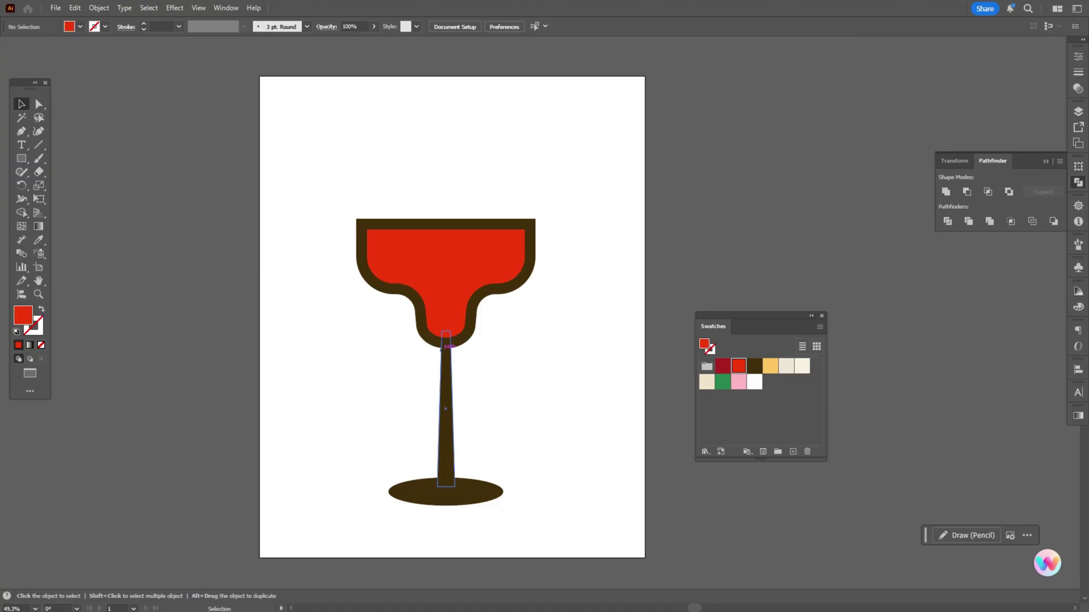
- Unite the brown bowl, stem and base into one glass shape with Pathfinder
{"action": "left_click", "coordinate": [447, 343]}
{"action": "left_click", "coordinate": [446, 369], "text": "shift"}
{"action": "left_click", "coordinate": [448, 493], "text": "shift"}
{"action": "left_click", "coordinate": [945, 191]}
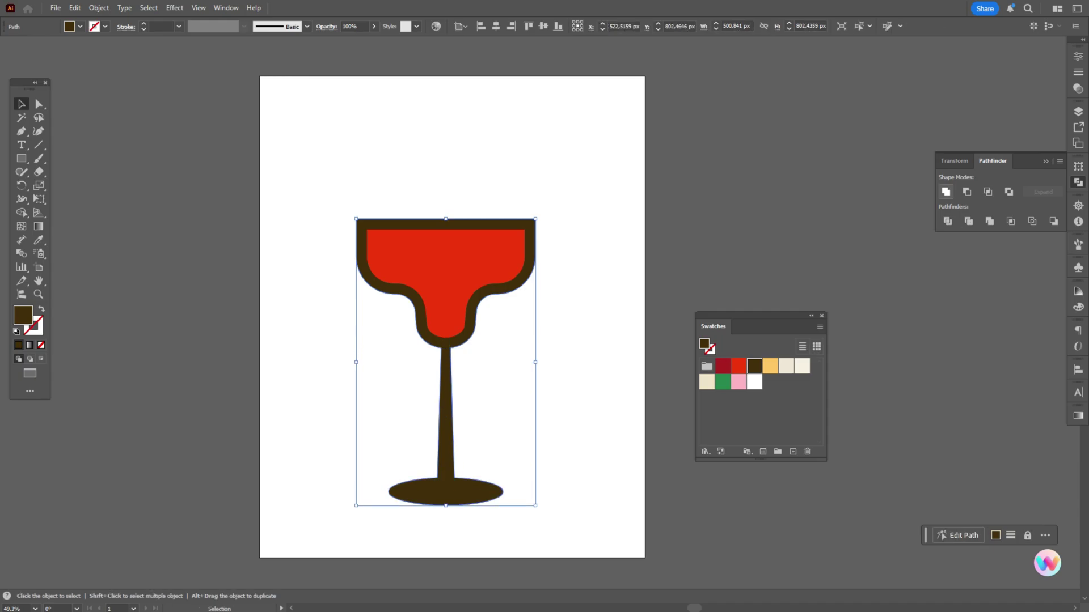
- Round the corners where the stem meets the bowl to a radius of about 55 px, and round those where it meets the base
{"action": "left_click", "coordinate": [39, 104]}
{"action": "left_click_drag", "start_coordinate": [425, 337], "coordinate": [471, 363]}
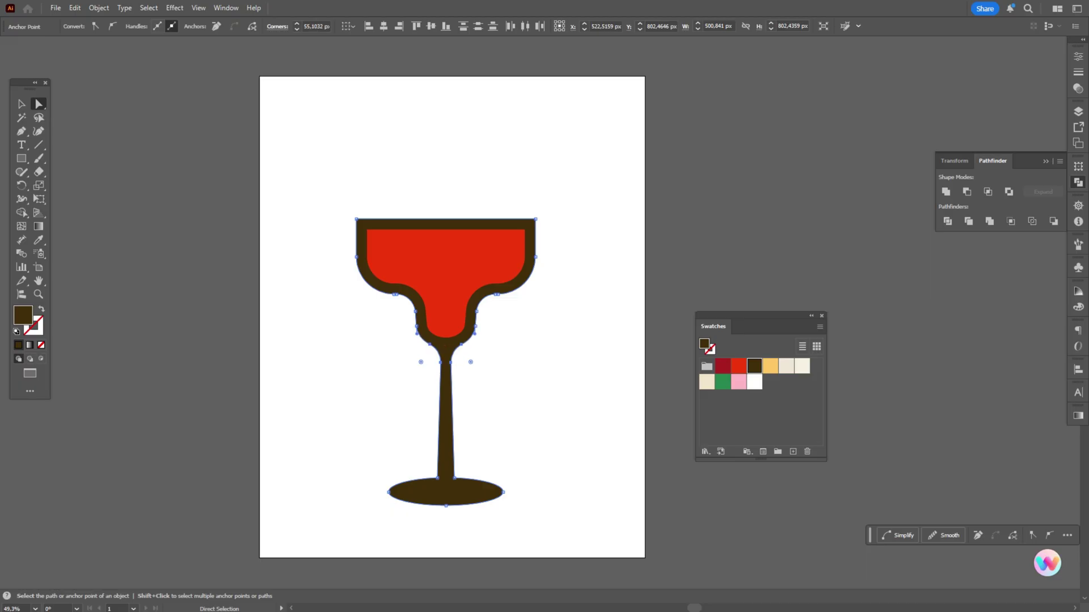
{"action": "left_click_drag", "start_coordinate": [406, 453], "coordinate": [469, 464]}
{"action": "left_click", "coordinate": [527, 431]}
- Fill the united glass shape with the off-white swatch R=247 G=240 B=226 and deselect it
{"action": "scroll", "coordinate": [527, 431], "scroll_direction": "up", "scroll_amount": 1}
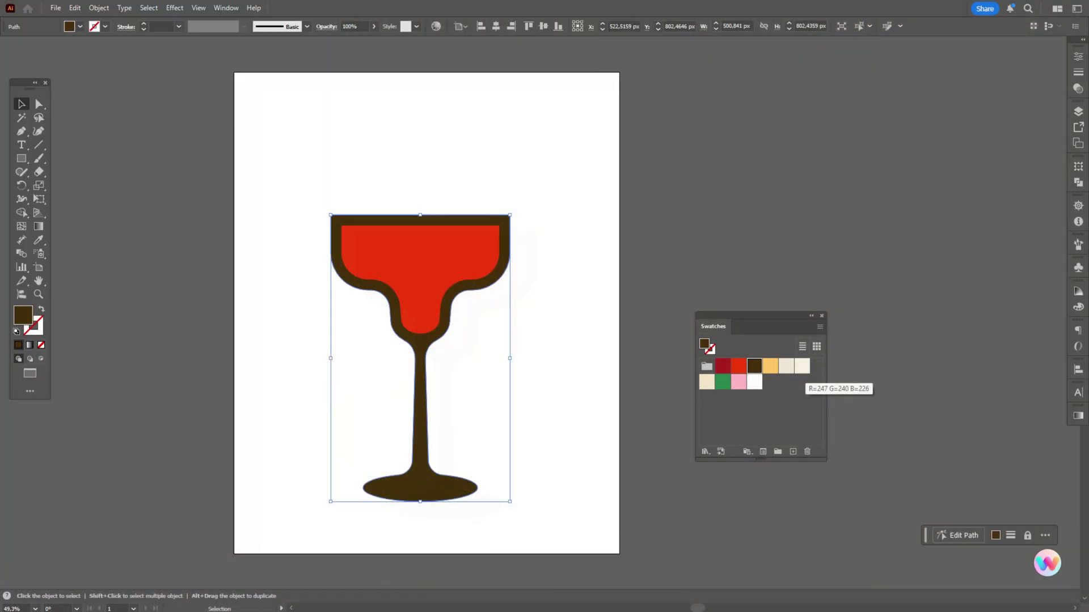
{"action": "left_click", "coordinate": [801, 366]}
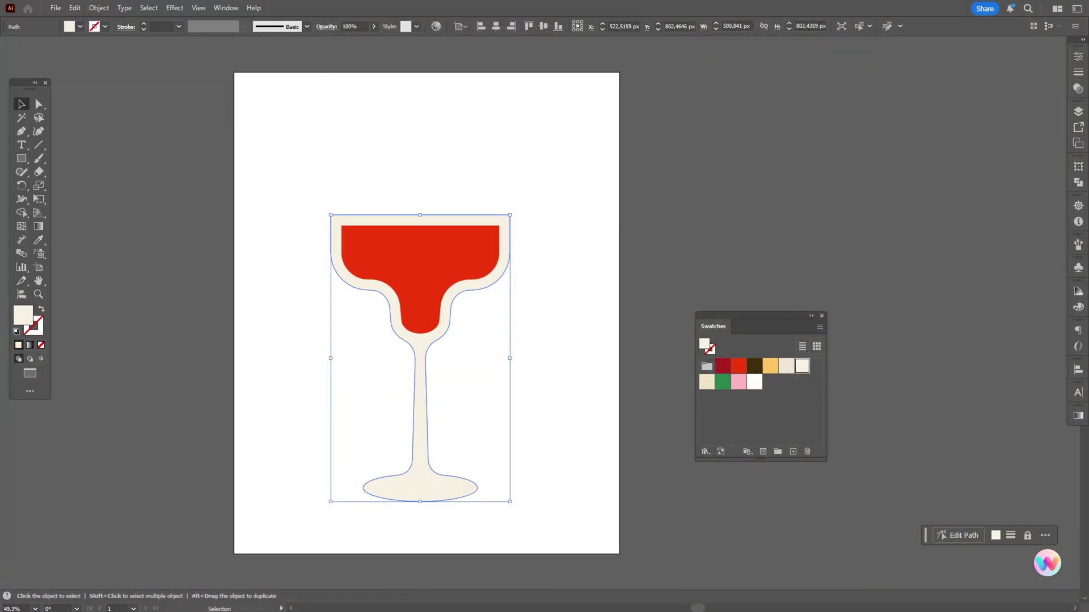
{"action": "key", "text": "ctrl+shift+a"}
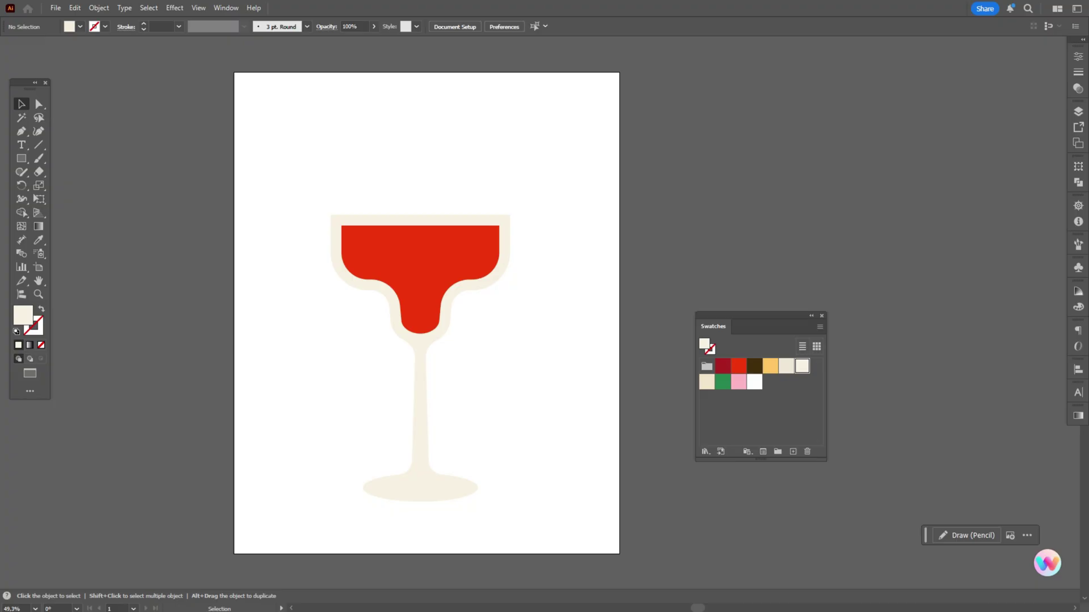
- Draw a closed beige Pen shape that curves down through the bowl and covers the glass's right side, stem and base
{"action": "left_click", "coordinate": [21, 131]}
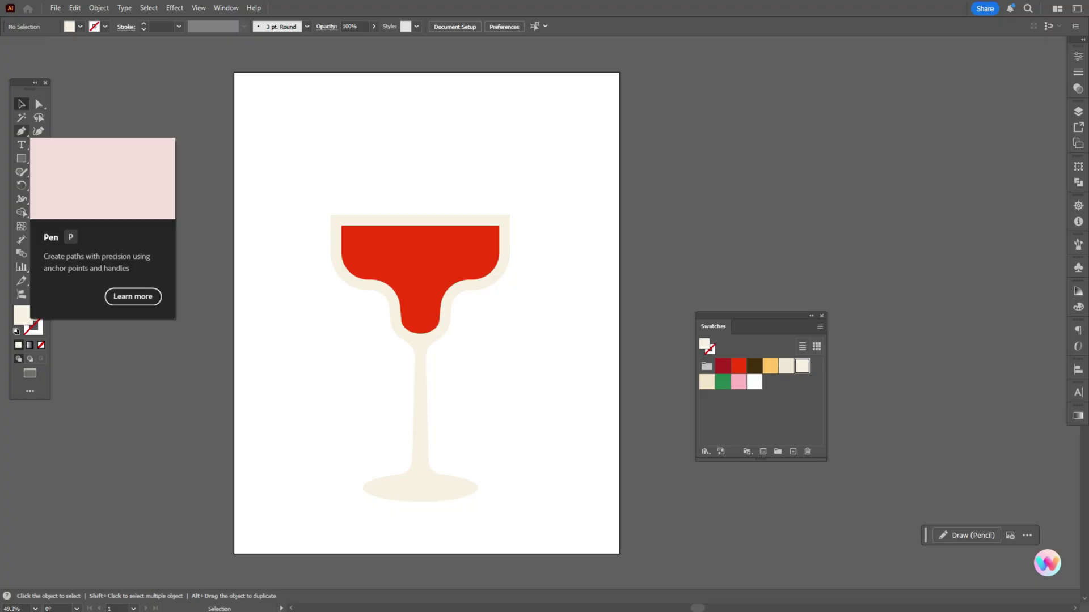
{"action": "left_click", "coordinate": [786, 366]}
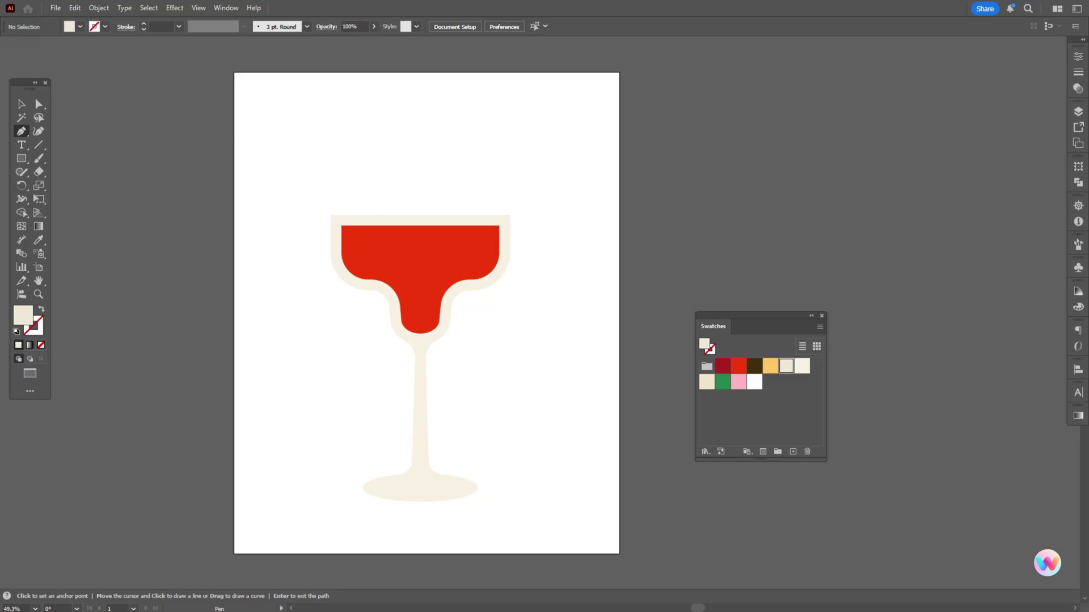
{"action": "left_click_drag", "start_coordinate": [453, 284], "coordinate": [469, 274]}
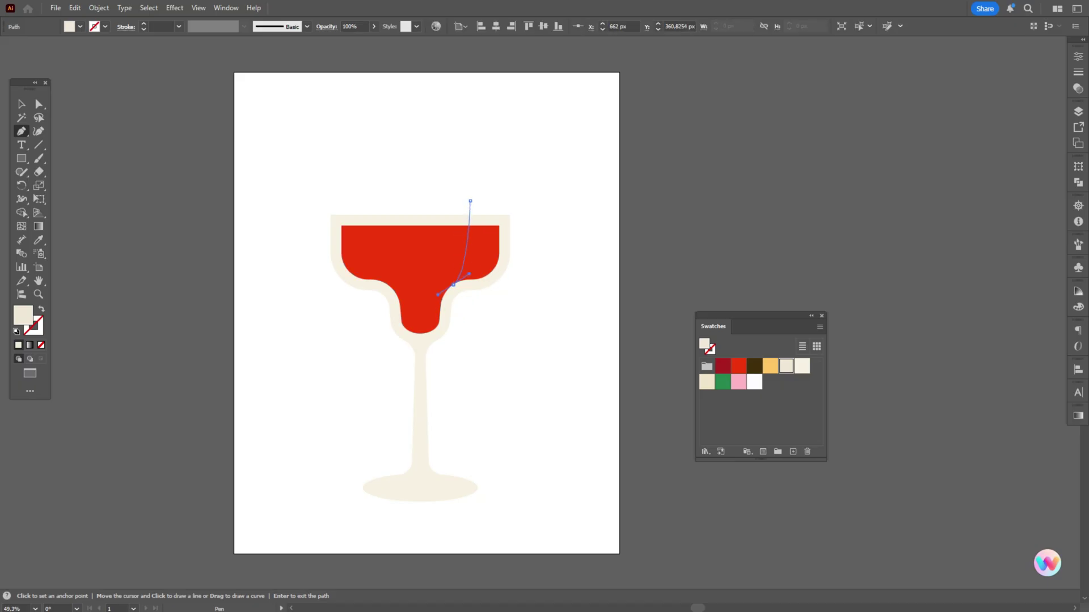
{"action": "left_click_drag", "start_coordinate": [421, 311], "coordinate": [421, 311]}
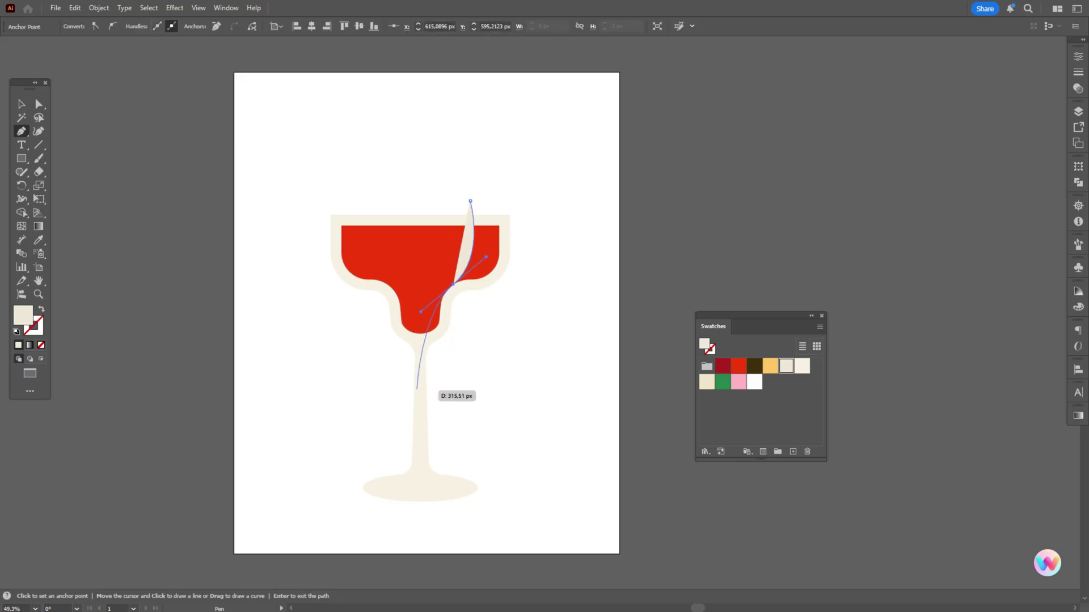
{"action": "left_click", "coordinate": [410, 405]}
{"action": "left_click", "coordinate": [353, 465]}
{"action": "left_click", "coordinate": [362, 527]}
{"action": "mouse_move", "coordinate": [536, 531]}
{"action": "left_mouse_down"}
{"action": "mouse_move", "coordinate": [544, 510]}
{"action": "mouse_move", "coordinate": [536, 531]}
{"action": "left_mouse_up"}
{"action": "left_click", "coordinate": [554, 377]}
{"action": "left_click", "coordinate": [570, 214]}
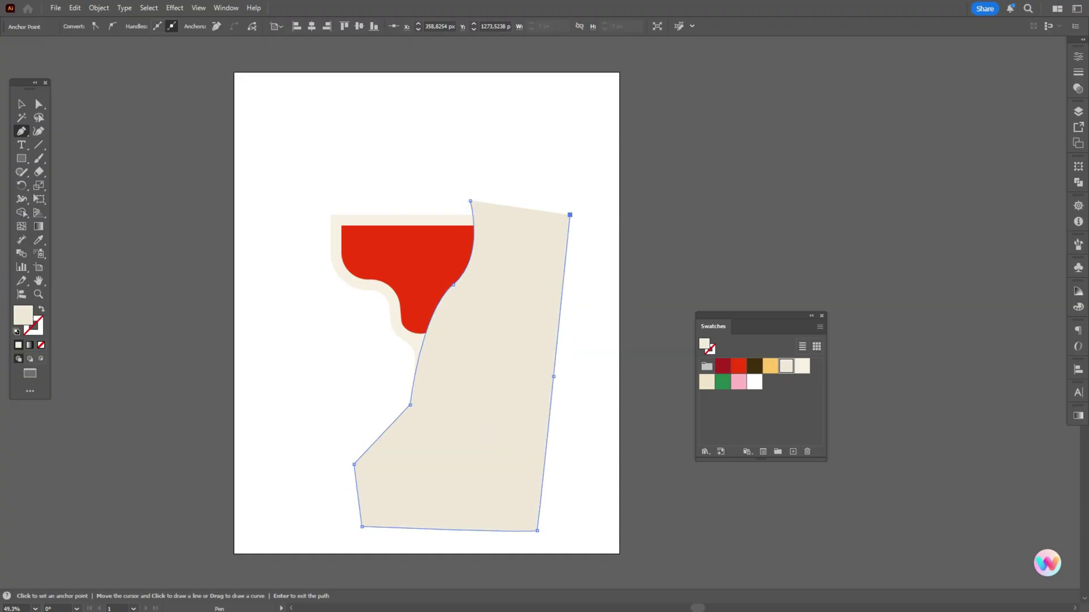
{"action": "left_click", "coordinate": [470, 200]}
- Trim the beige shape to the glass outline with Shape Builder by removing the area outside the glass, then deselect
{"action": "key", "text": "v"}
{"action": "left_click", "coordinate": [340, 219], "text": "shift"}
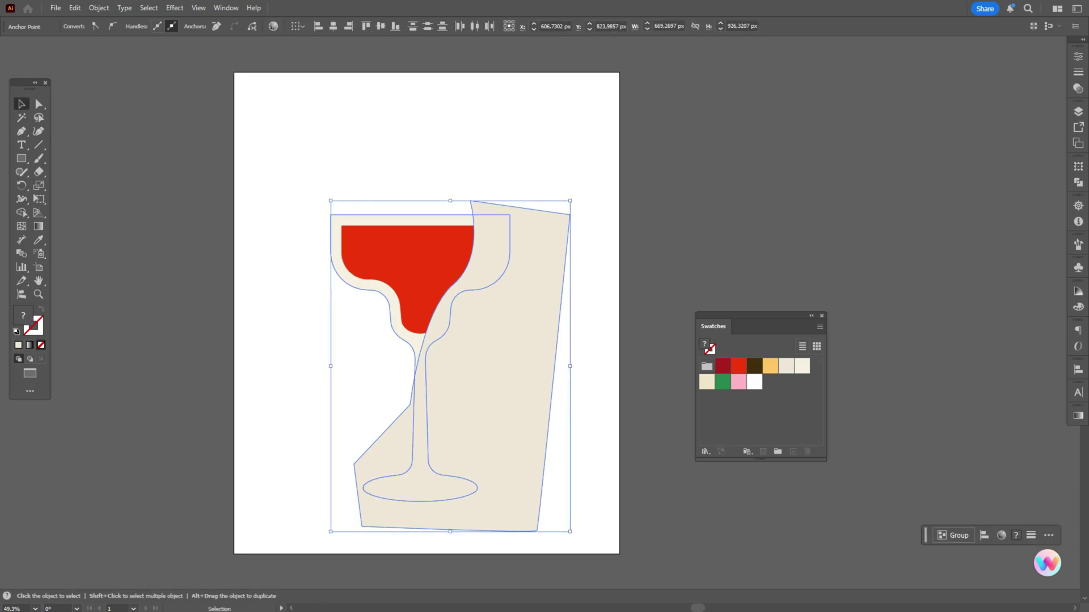
{"action": "left_click", "coordinate": [21, 212]}
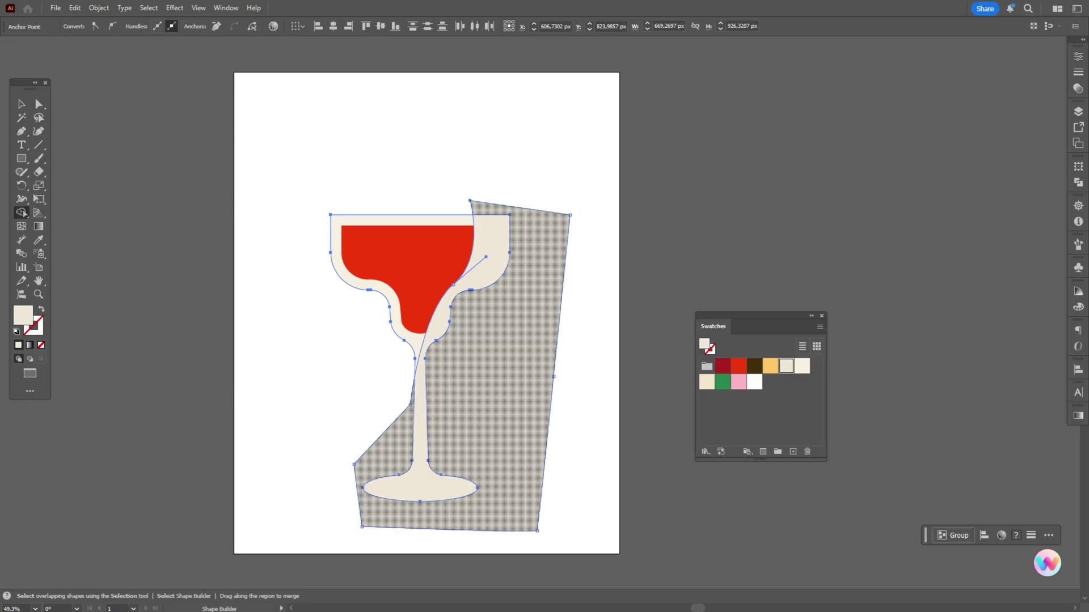
{"action": "left_click", "coordinate": [493, 379], "text": "alt"}
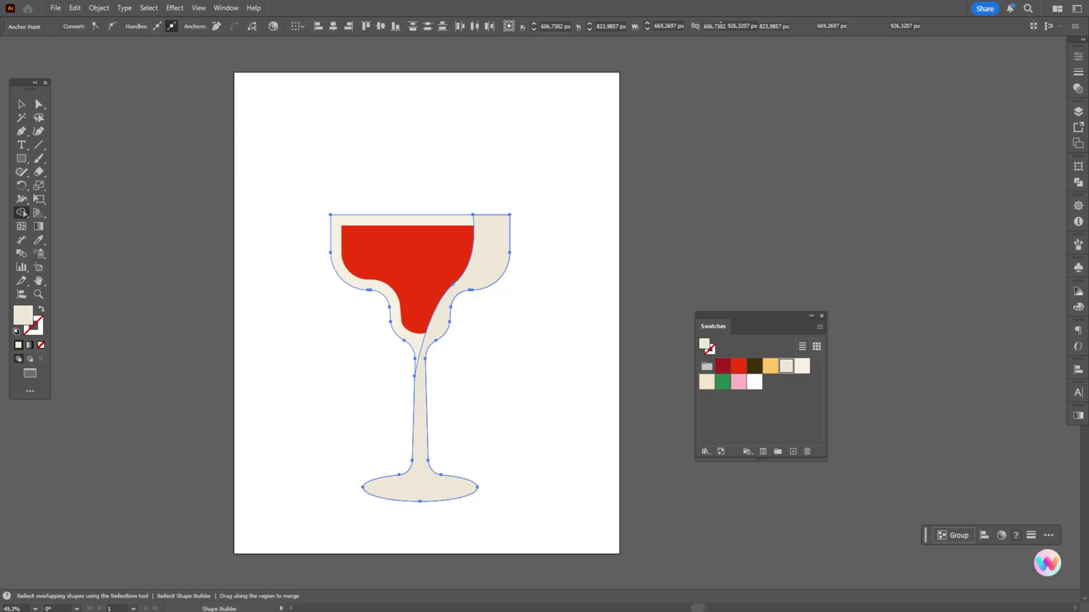
{"action": "left_click", "coordinate": [21, 104]}
{"action": "left_click", "coordinate": [289, 187]}
- Bring the red liquid shape to the front of the glass and its beige shading
{"action": "left_click", "coordinate": [430, 261]}
{"action": "right_click", "coordinate": [429, 260]}
{"action": "mouse_move", "coordinate": [488, 527]}
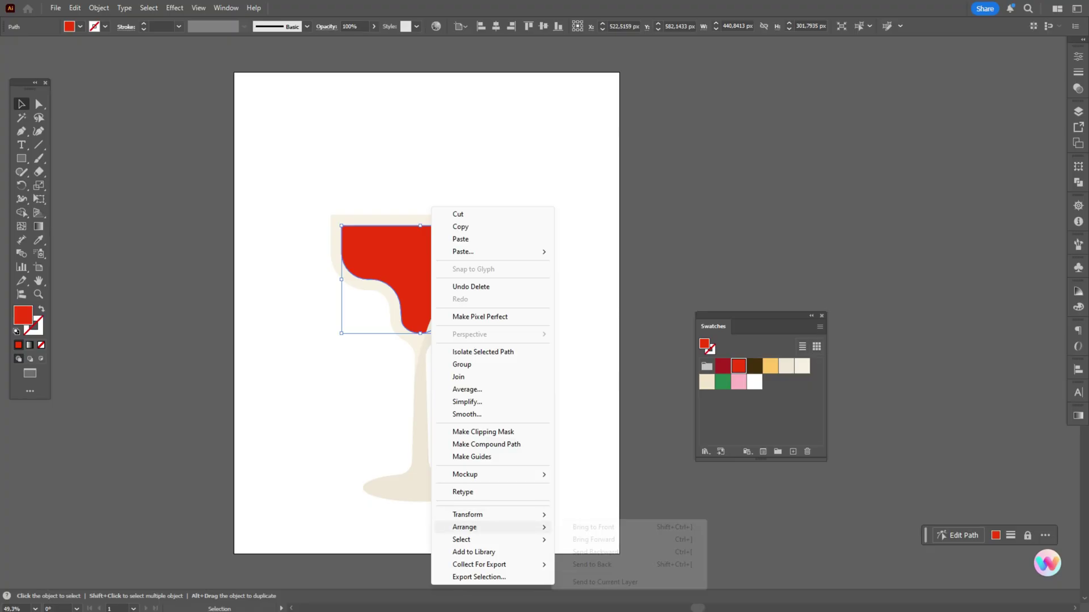
{"action": "left_click", "coordinate": [590, 528]}
{"action": "left_click", "coordinate": [590, 529]}
- Duplicate the red liquid shape in place and move the front copy about 39 px left and 14 px up
{"action": "left_click", "coordinate": [419, 261]}
{"action": "key", "text": "a"}
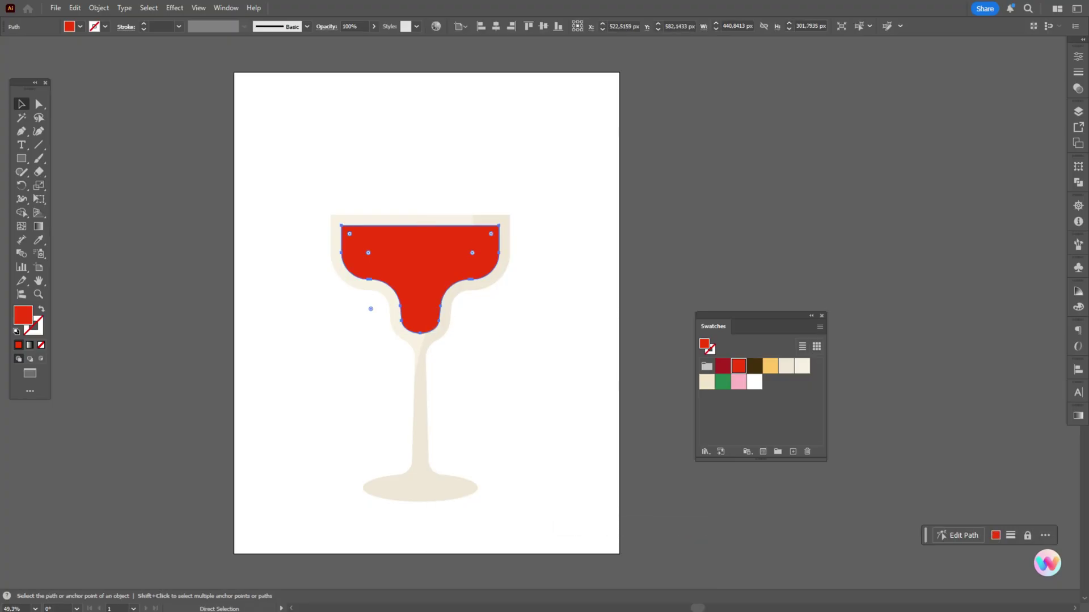
{"action": "key", "text": "v"}
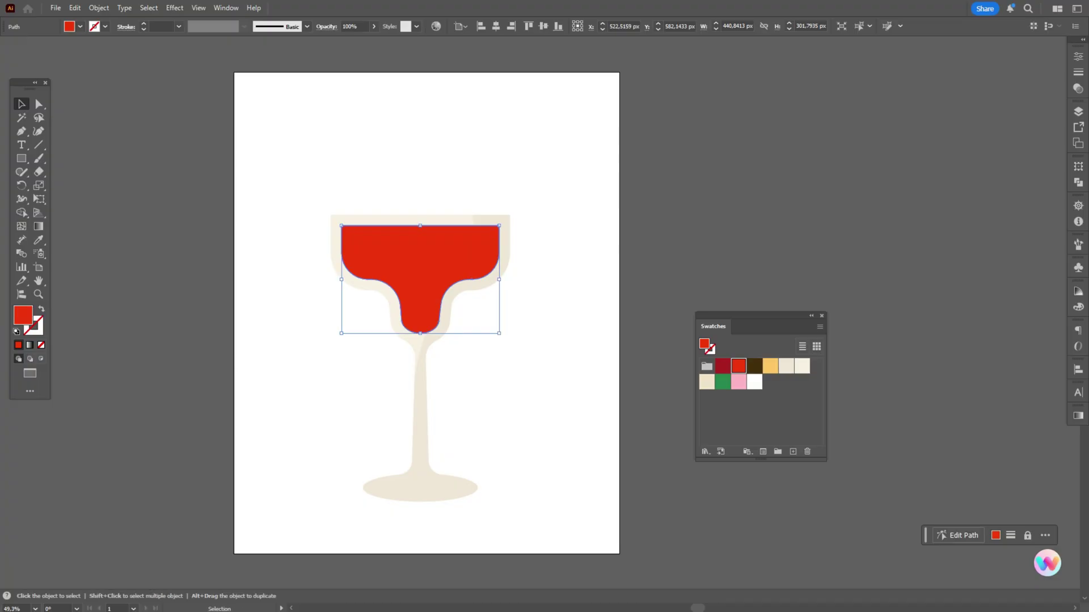
{"action": "key", "text": "Left"}
{"action": "key", "text": "Left"}
{"action": "key", "text": "Left"}
{"action": "key", "text": "Left"}
{"action": "key", "text": "Left"}
{"action": "key", "text": "Left"}
{"action": "key", "text": "Left"}
{"action": "key", "text": "Left"}
{"action": "key", "text": "Left"}
{"action": "key", "text": "Left"}
{"action": "key", "text": "Left"}
{"action": "key", "text": "Left"}
{"action": "key", "text": "Left"}
{"action": "key", "text": "Left"}
{"action": "key", "text": "Left"}
{"action": "key", "text": "Left"}
{"action": "key", "text": "Left"}
{"action": "key", "text": "Left"}
{"action": "key", "text": "Left"}
{"action": "key", "text": "Left"}
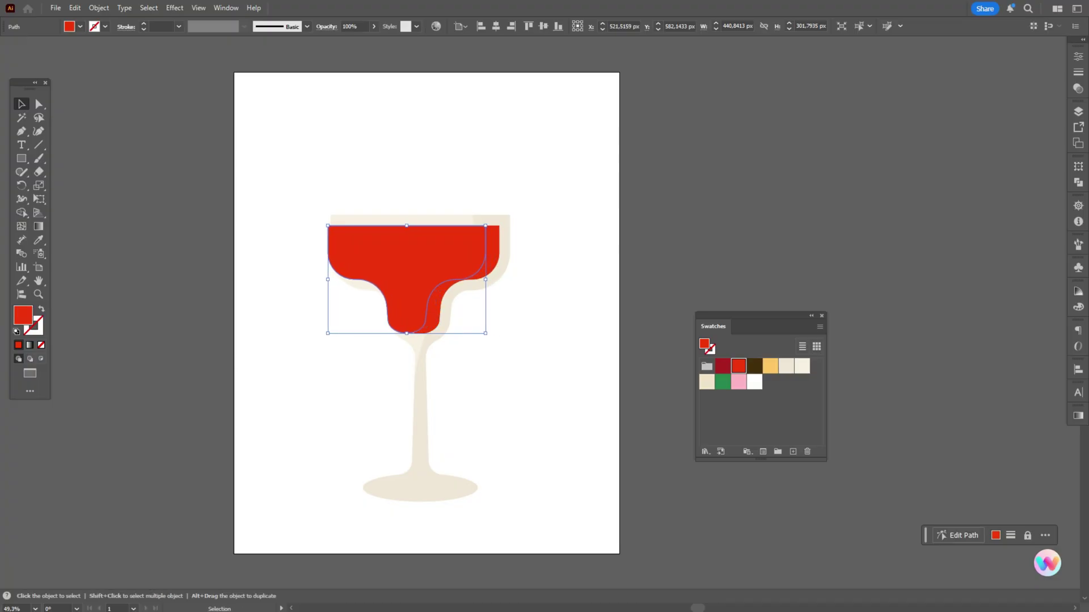
{"action": "left_click_drag", "start_coordinate": [407, 261], "coordinate": [407, 256]}
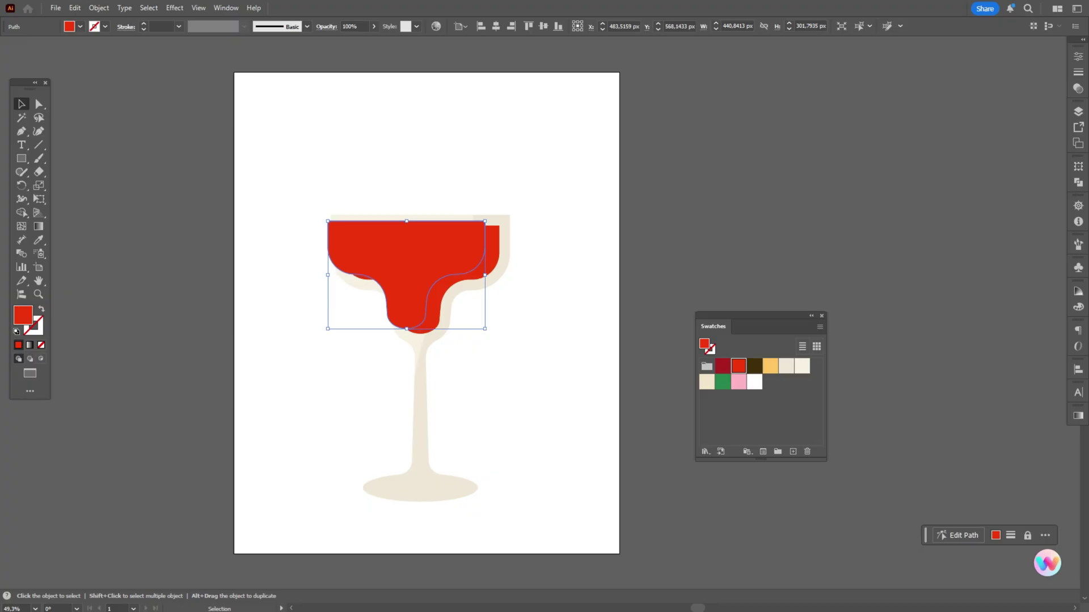
- Subtract the shifted red copy from the copy at the original position with Minus Front, leaving a crescent over the liquid
{"action": "left_click_drag", "start_coordinate": [480, 261], "coordinate": [494, 266]}
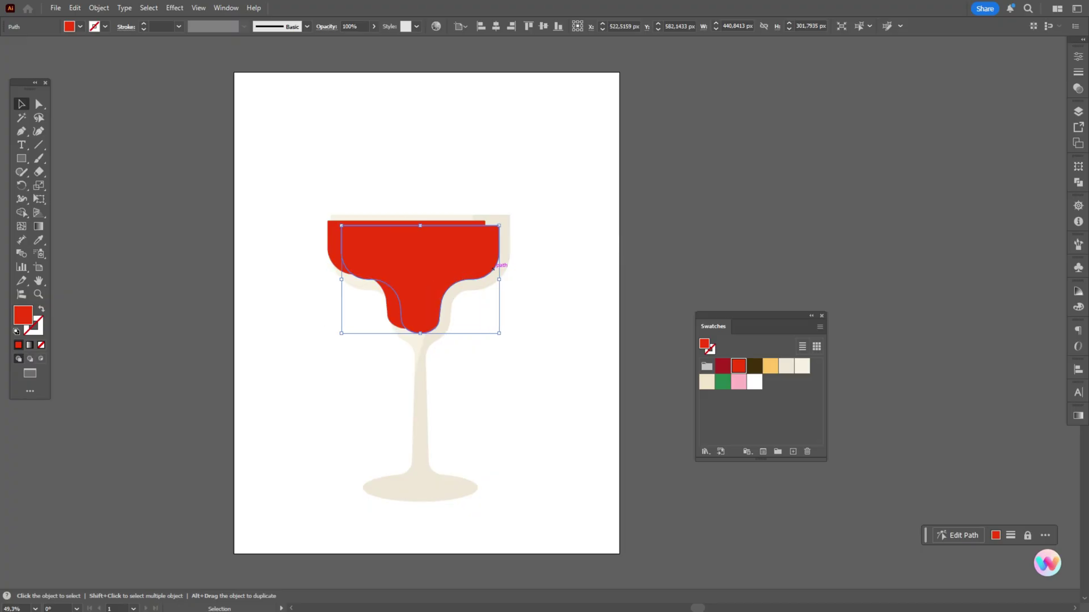
{"action": "left_click", "coordinate": [447, 220], "text": "shift"}
{"action": "left_click", "coordinate": [1078, 182]}
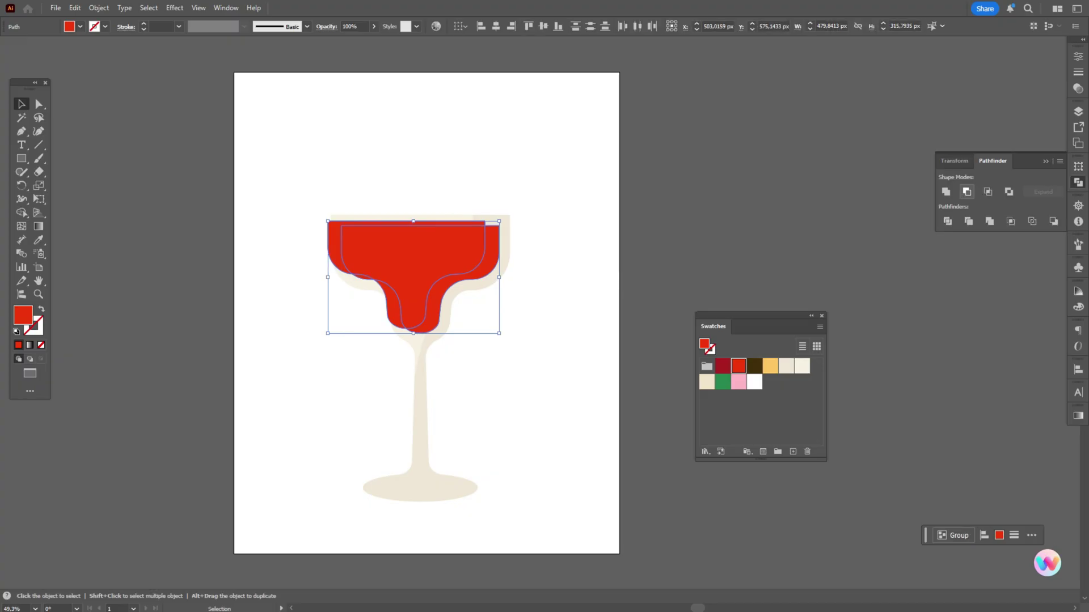
{"action": "left_click", "coordinate": [966, 192]}
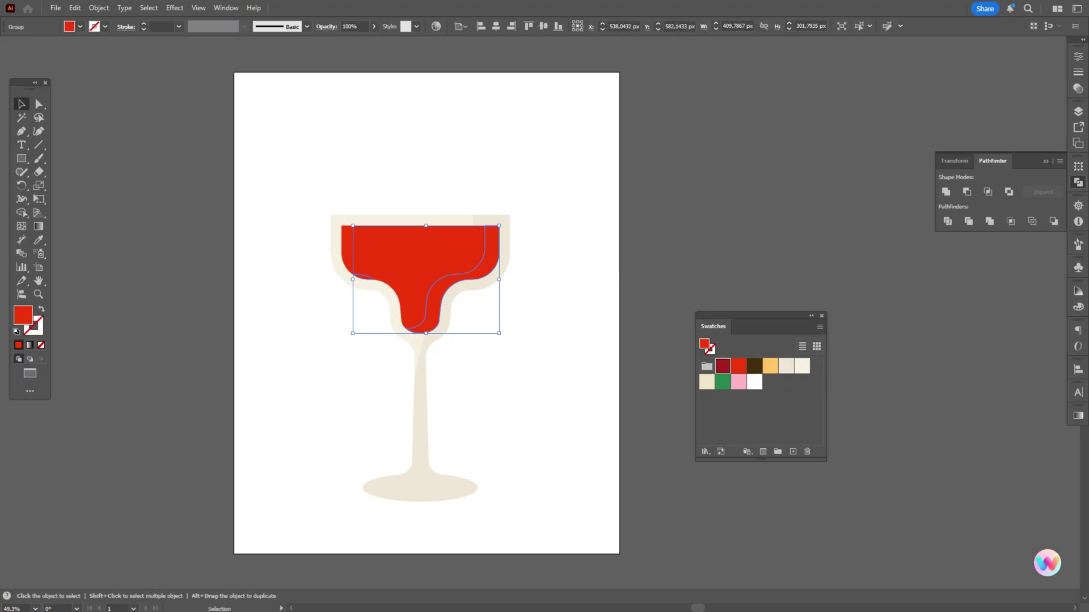
- Fill the crescent on the liquid's right side with dark red, ungroup the cut pieces and deselect them
{"action": "left_click", "coordinate": [722, 366]}
{"action": "right_click", "coordinate": [476, 266]}
{"action": "left_click", "coordinate": [511, 419]}
{"action": "left_click", "coordinate": [479, 387]}
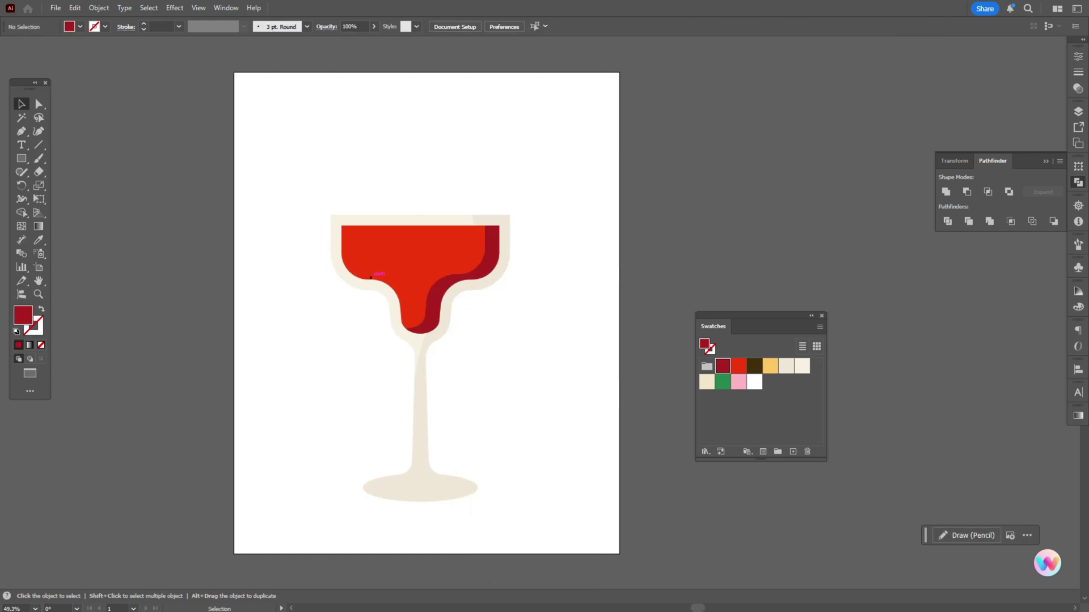
- Draw a cream 1080 by 1350 px rectangle covering the whole artboard, send it to the back and deselect it
{"action": "left_click", "coordinate": [706, 382]}
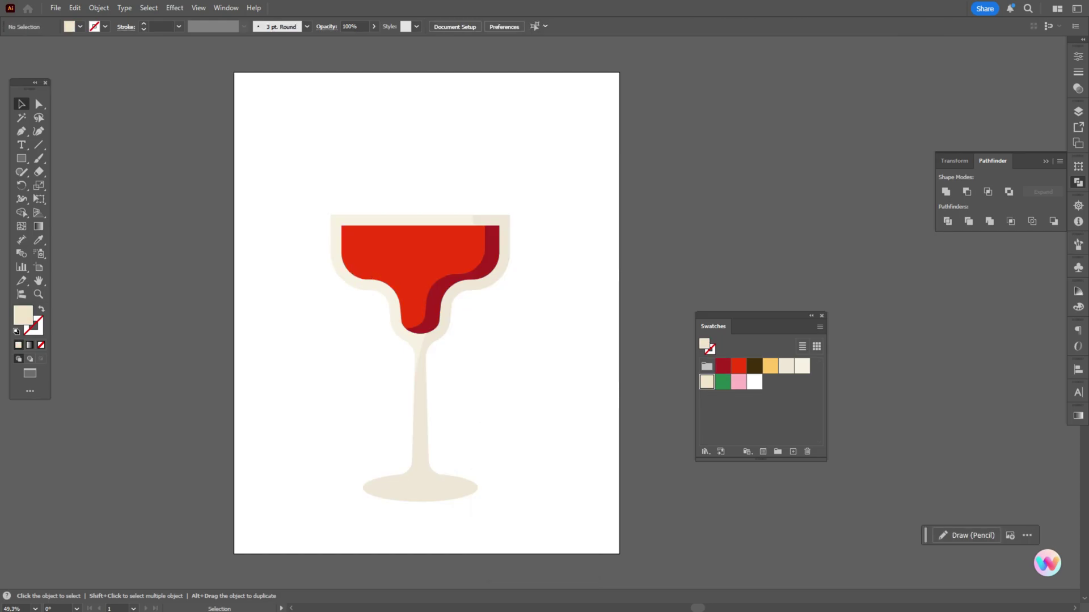
{"action": "key", "text": "m"}
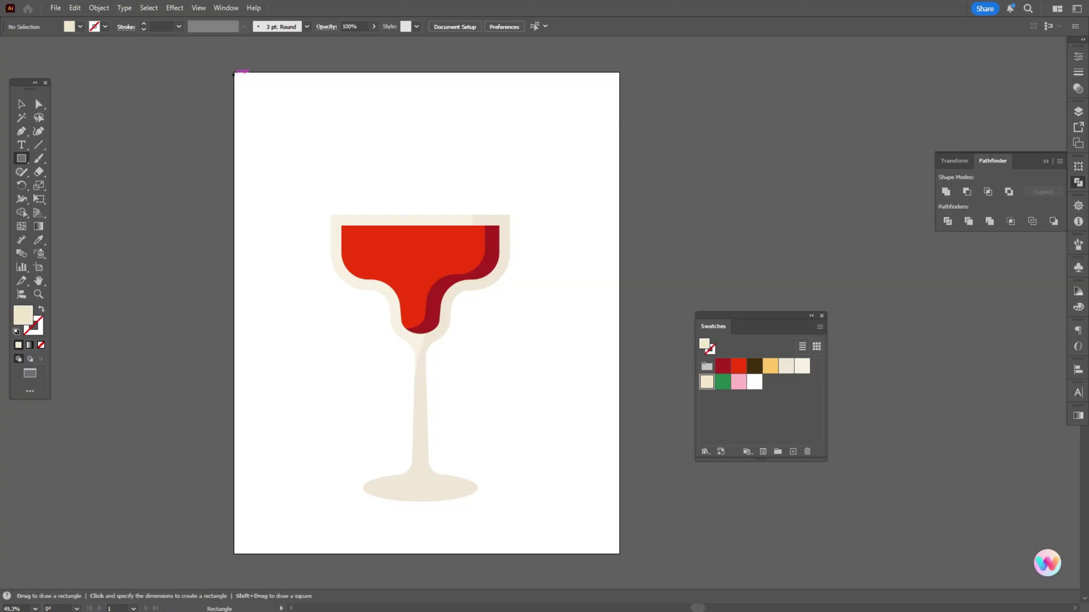
{"action": "left_click_drag", "start_coordinate": [234, 72], "coordinate": [620, 554]}
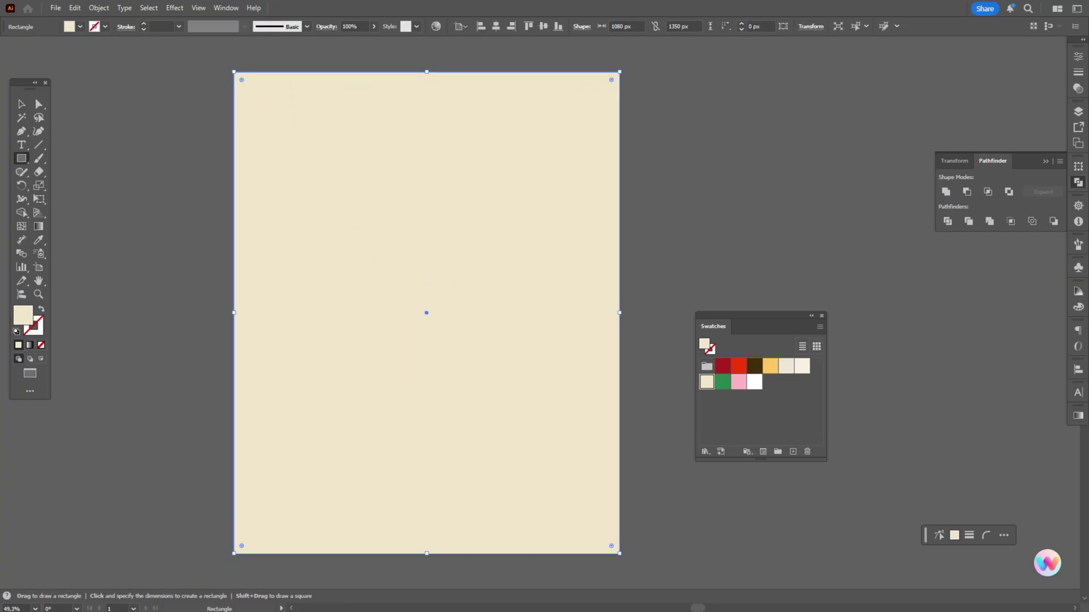
{"action": "key", "text": "v"}
{"action": "right_click", "coordinate": [489, 208]}
{"action": "mouse_move", "coordinate": [545, 527]}
{"action": "left_click", "coordinate": [649, 564]}
{"action": "key", "text": "ctrl+shift+a"}
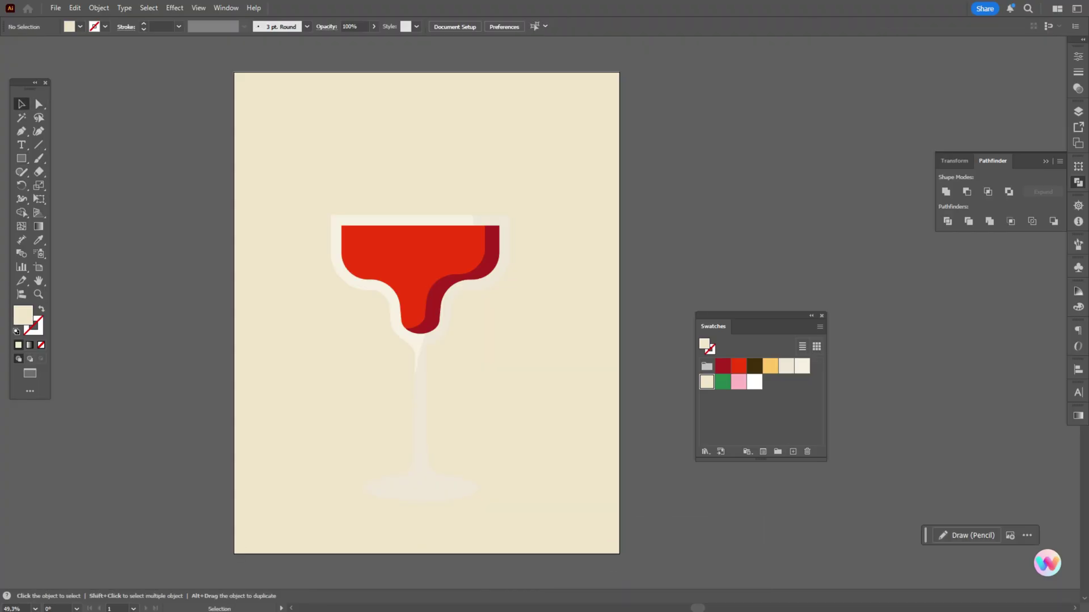
- Draw a pink rectangle about 806 by 960 px over the glass, inside the cream background
{"action": "left_click", "coordinate": [738, 381]}
{"action": "key", "text": "m"}
{"action": "left_click_drag", "start_coordinate": [287, 166], "coordinate": [575, 509]}
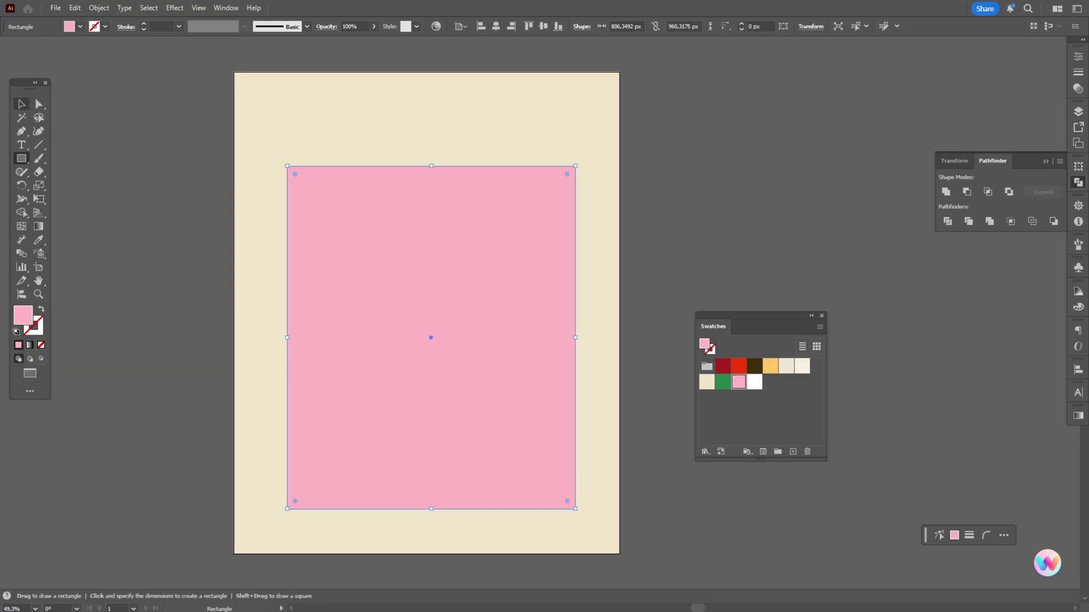
- Round the pink rectangle's two upper corners fully so it becomes an arch
{"action": "key", "text": "a"}
{"action": "left_click", "coordinate": [286, 166]}
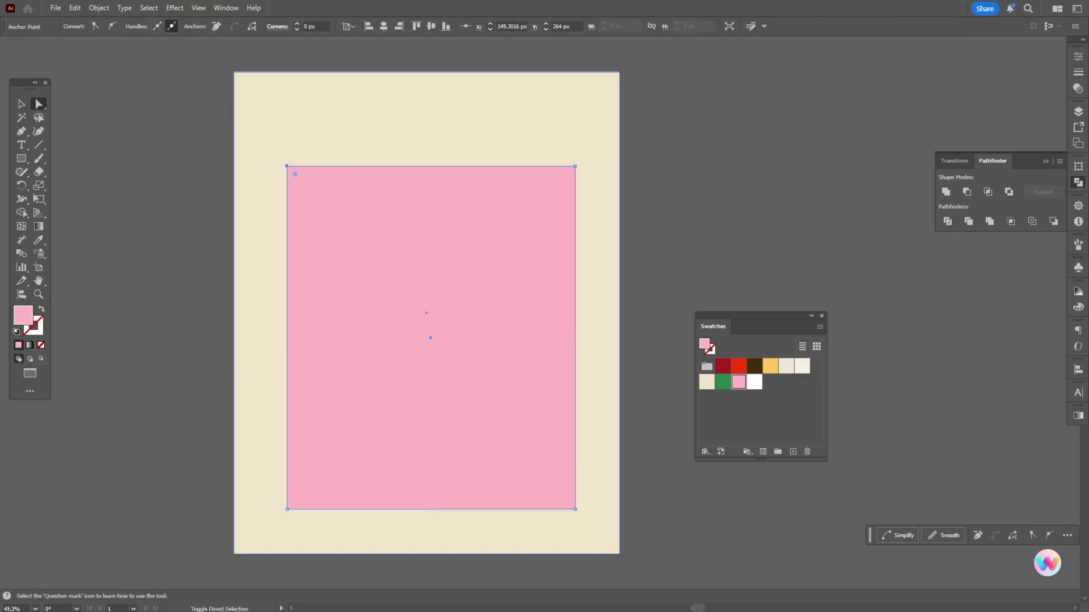
{"action": "left_click", "coordinate": [575, 166], "text": "shift"}
{"action": "left_click_drag", "start_coordinate": [295, 174], "coordinate": [409, 397]}
{"action": "key", "text": "v"}
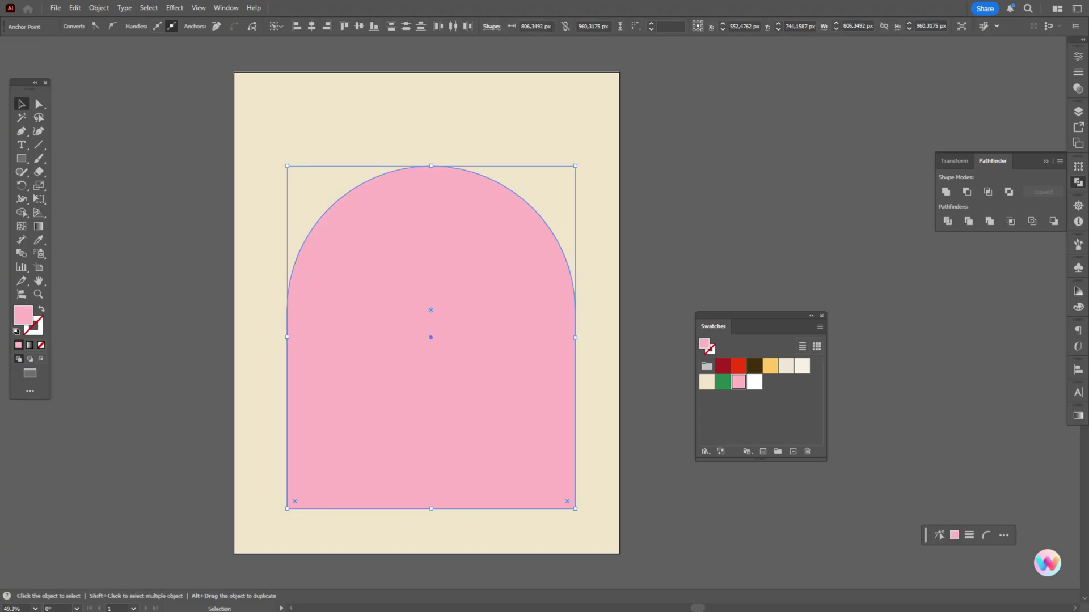
- Send the pink arch and the cream background together behind the glass and deselect them
{"action": "left_click", "coordinate": [330, 125], "text": "shift"}
{"action": "right_click", "coordinate": [331, 126]}
{"action": "mouse_move", "coordinate": [391, 429]}
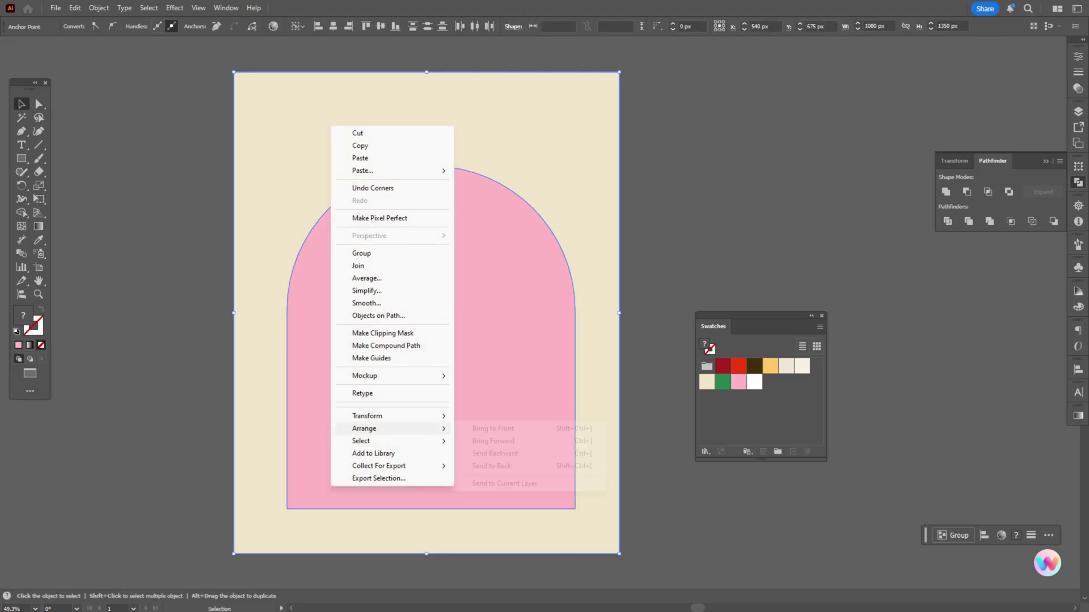
{"action": "left_click", "coordinate": [495, 465]}
{"action": "left_click", "coordinate": [657, 453]}
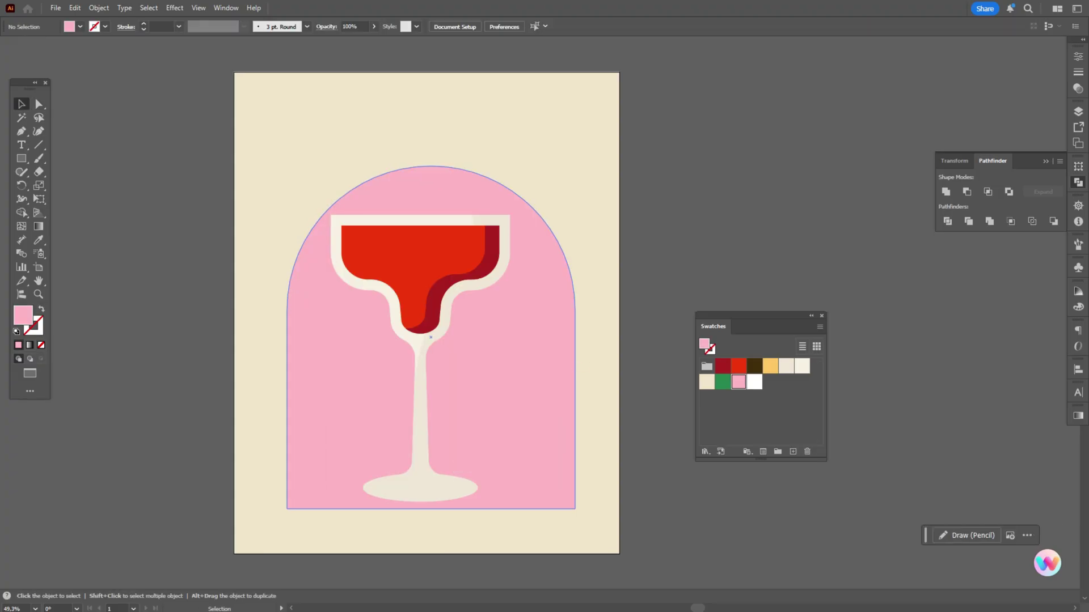
- Centre the pink arch behind the glass and move the arch and glass together up to the middle of the artboard
{"action": "left_click_drag", "start_coordinate": [563, 387], "coordinate": [553, 387]}
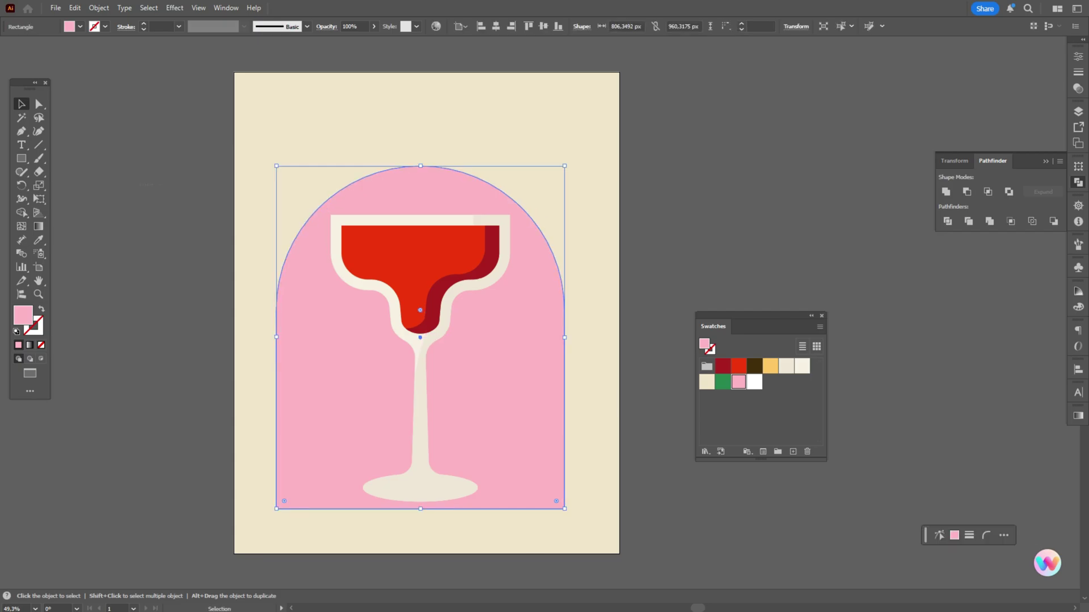
{"action": "left_click_drag", "start_coordinate": [581, 510], "coordinate": [582, 511]}
{"action": "left_click", "coordinate": [586, 496], "text": "shift"}
{"action": "left_click_drag", "start_coordinate": [550, 474], "coordinate": [558, 441]}
{"action": "left_click", "coordinate": [647, 351]}
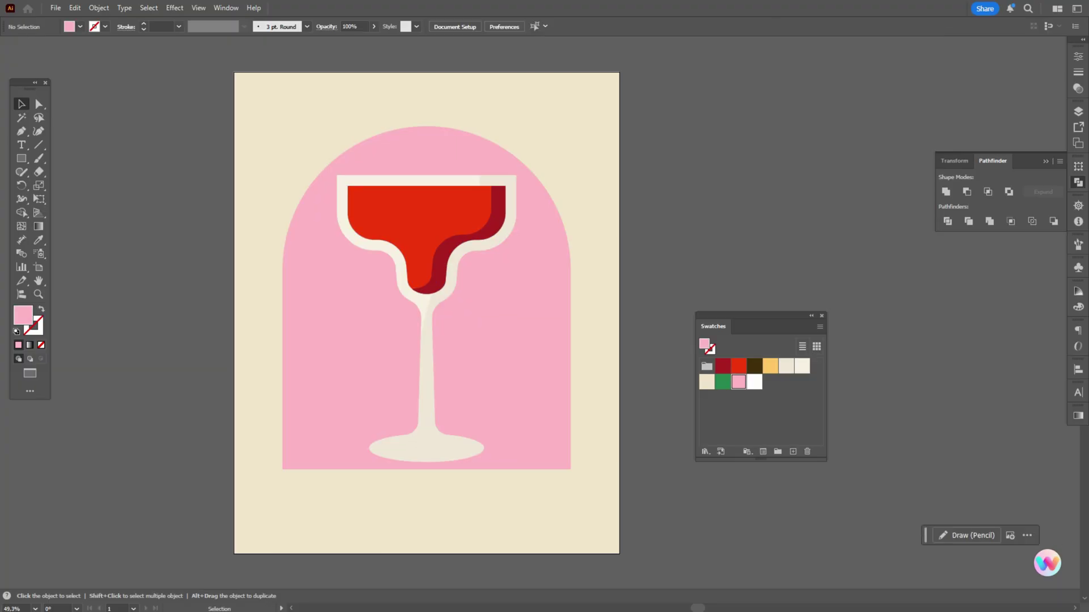
- Draw a wide, flat dark brown ellipse over the glass base and offset it to the right as a shadow
{"action": "left_click", "coordinate": [754, 366]}
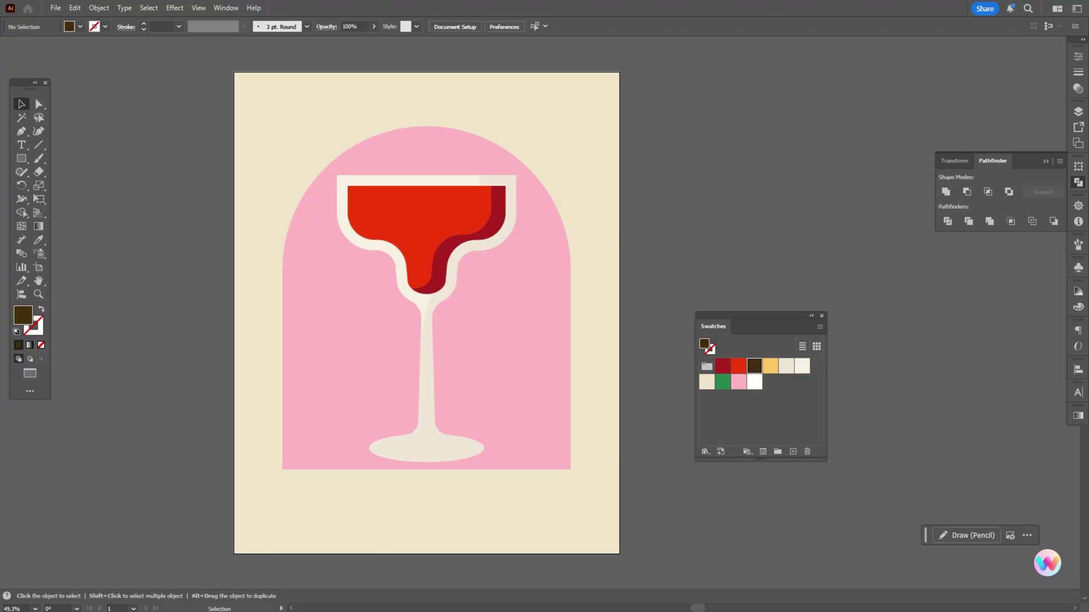
{"action": "key", "text": "m"}
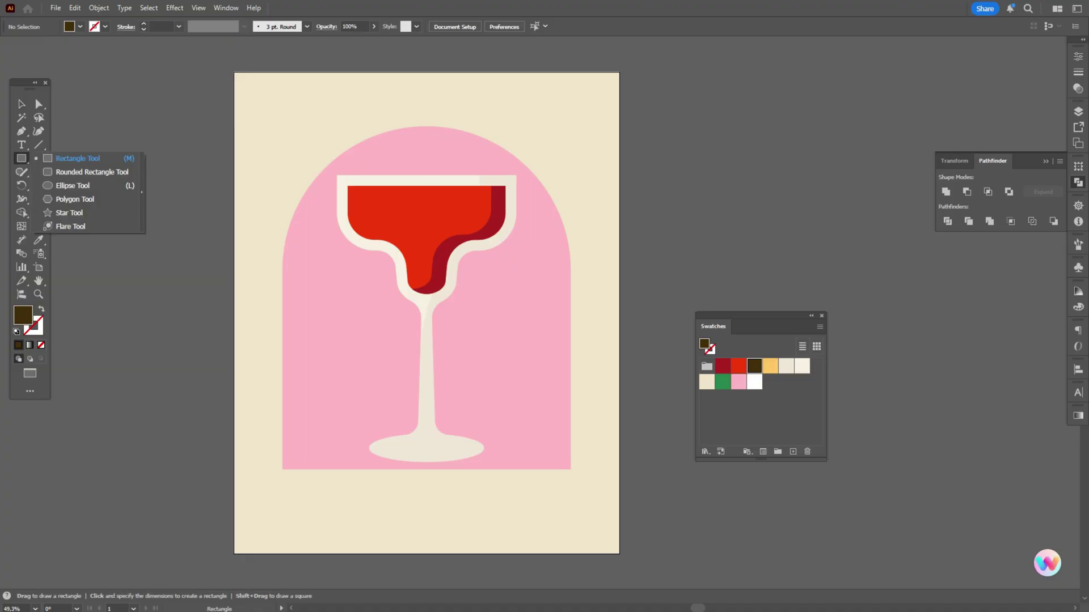
{"action": "left_click", "coordinate": [63, 182]}
{"action": "left_click_drag", "start_coordinate": [380, 439], "coordinate": [542, 468]}
{"action": "key", "text": "v"}
{"action": "mouse_move", "coordinate": [460, 441]}
{"action": "left_mouse_down"}
{"action": "mouse_move", "coordinate": [460, 452]}
{"action": "mouse_move", "coordinate": [471, 450]}
{"action": "left_mouse_up"}
- Send the brown shadow ellipse, pink arch and cream background to the back so the shadow lies behind the glass base
{"action": "left_click", "coordinate": [550, 423], "text": "shift"}
{"action": "left_click", "coordinate": [595, 408], "text": "shift"}
{"action": "right_click", "coordinate": [596, 408]}
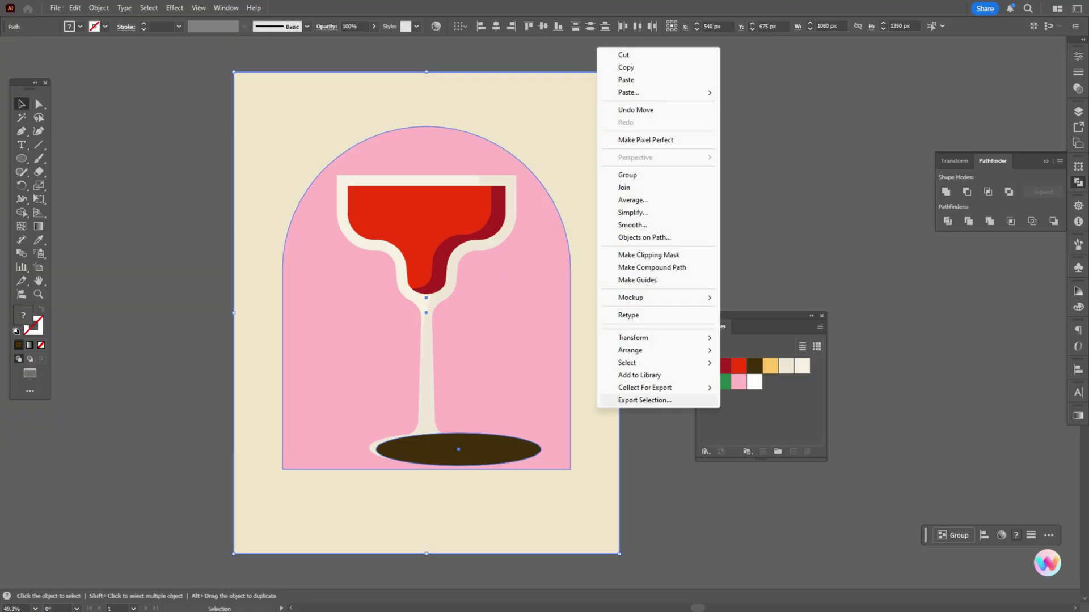
{"action": "mouse_move", "coordinate": [629, 350]}
{"action": "left_click", "coordinate": [760, 387]}
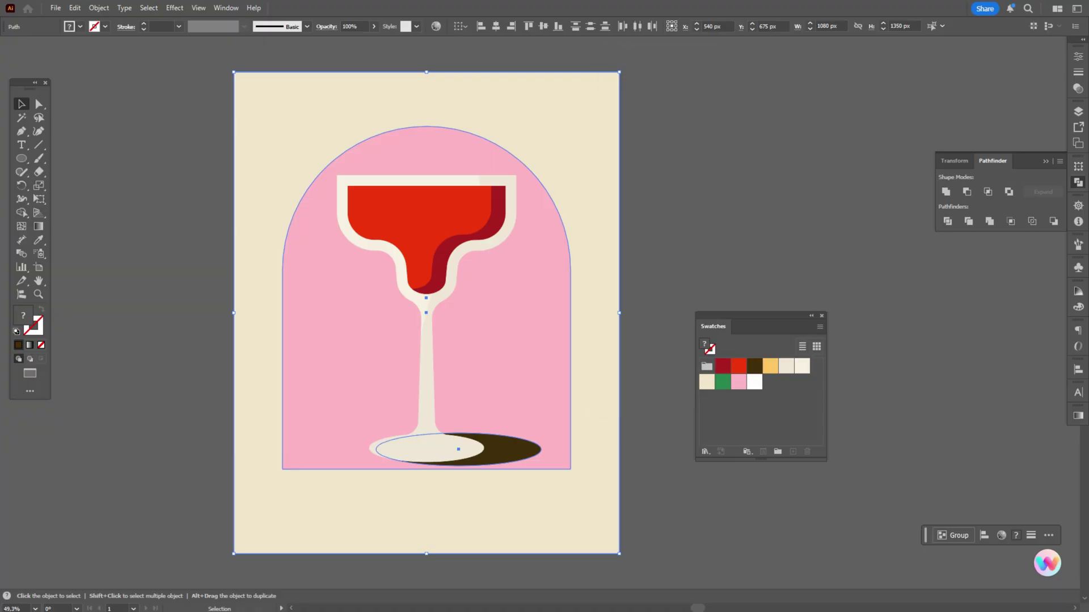
{"action": "key", "text": "ctrl+shift+a"}
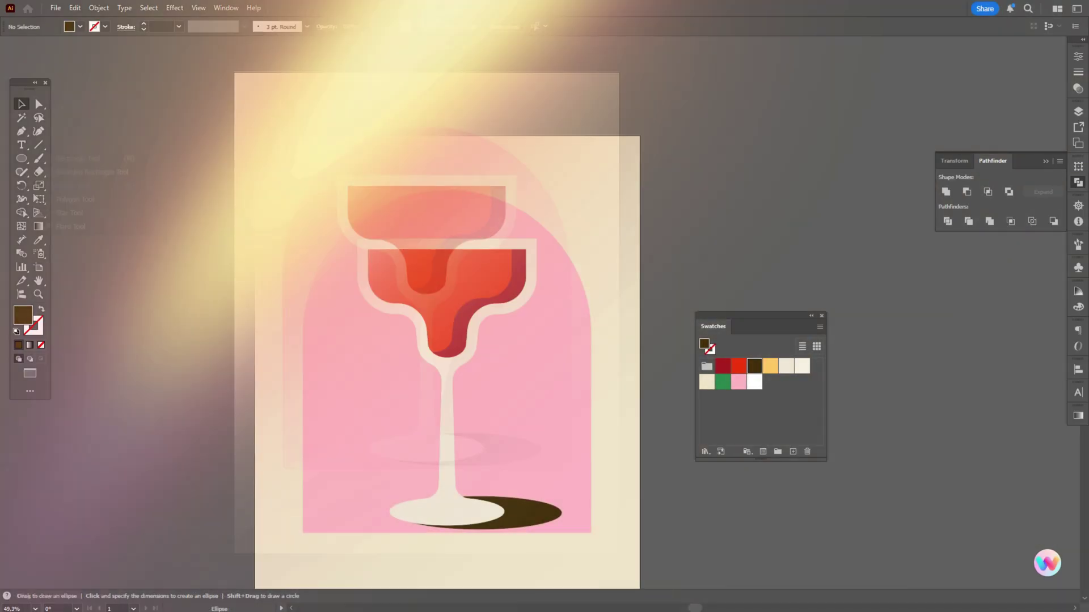
- Draw a dark brown vertical rectangle about 27 by 287 px beside the glass and tilt it to the right
{"action": "left_click_drag", "start_coordinate": [21, 158], "coordinate": [57, 157]}
{"action": "left_click_drag", "start_coordinate": [574, 218], "coordinate": [584, 321]}
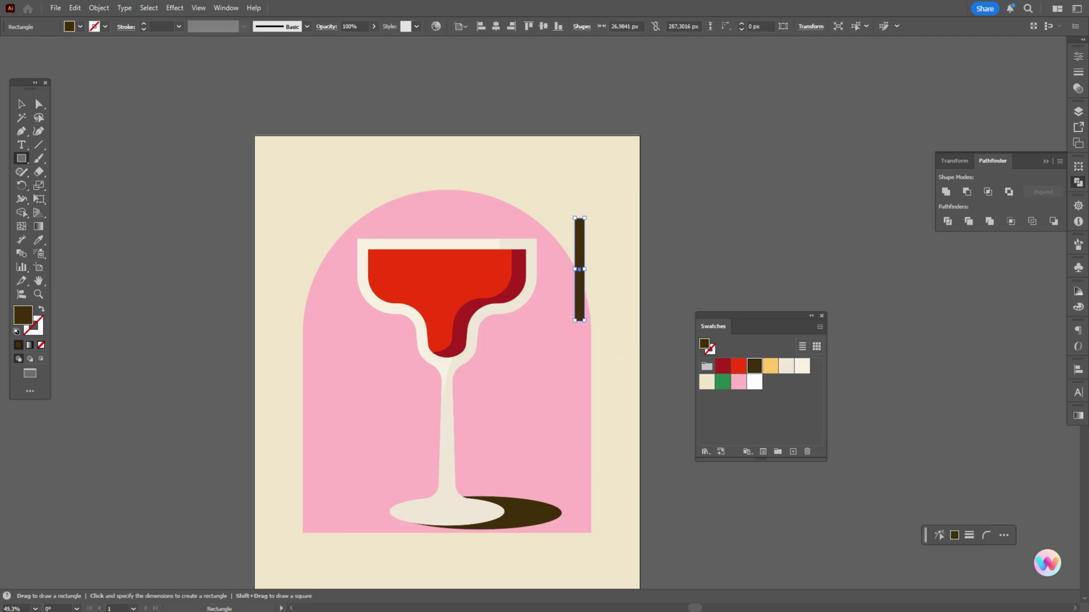
{"action": "key", "text": "v"}
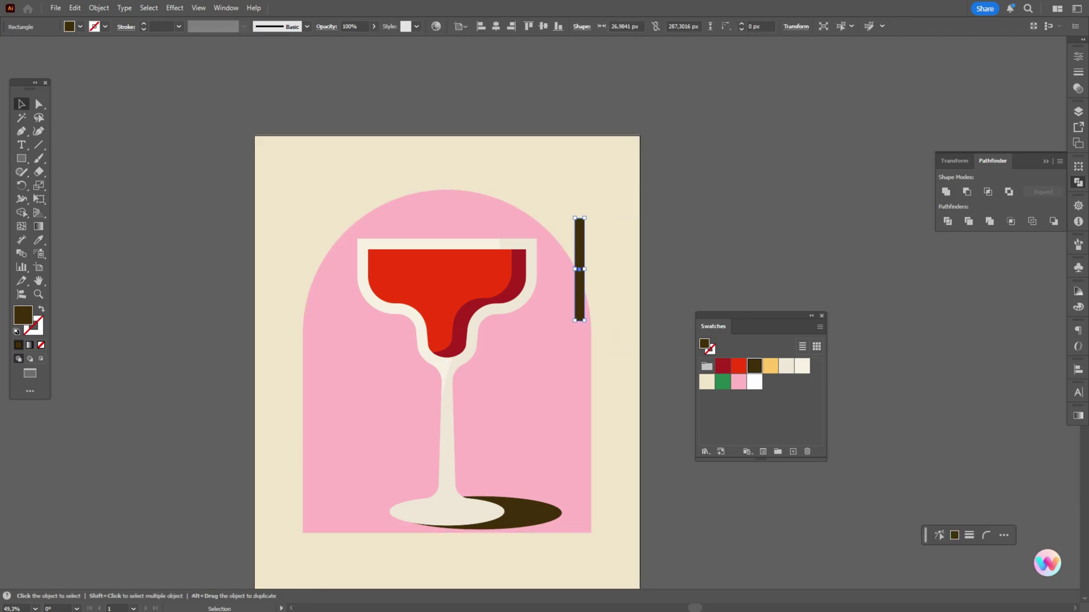
{"action": "left_click_drag", "start_coordinate": [585, 215], "coordinate": [614, 228]}
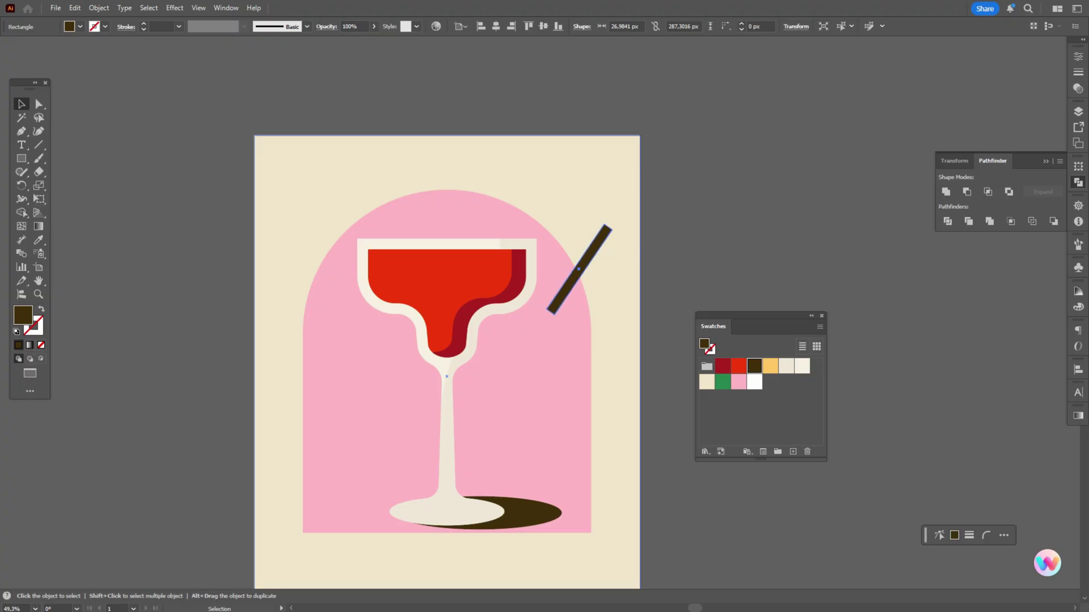
- Place the tilted stick in the drink at about 22 px wide and add a more slanted copy to its right
{"action": "left_click_drag", "start_coordinate": [549, 311], "coordinate": [443, 272]}
{"action": "left_click_drag", "start_coordinate": [476, 233], "coordinate": [474, 233]}
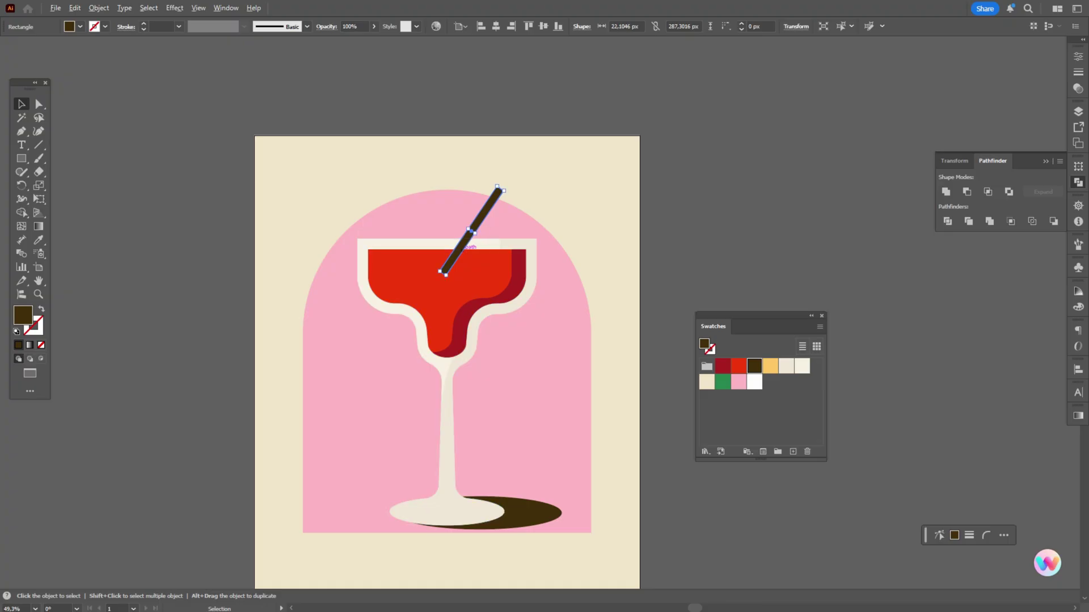
{"action": "left_click_drag", "start_coordinate": [470, 248], "coordinate": [514, 214]}
{"action": "left_click", "coordinate": [468, 236], "text": "shift"}
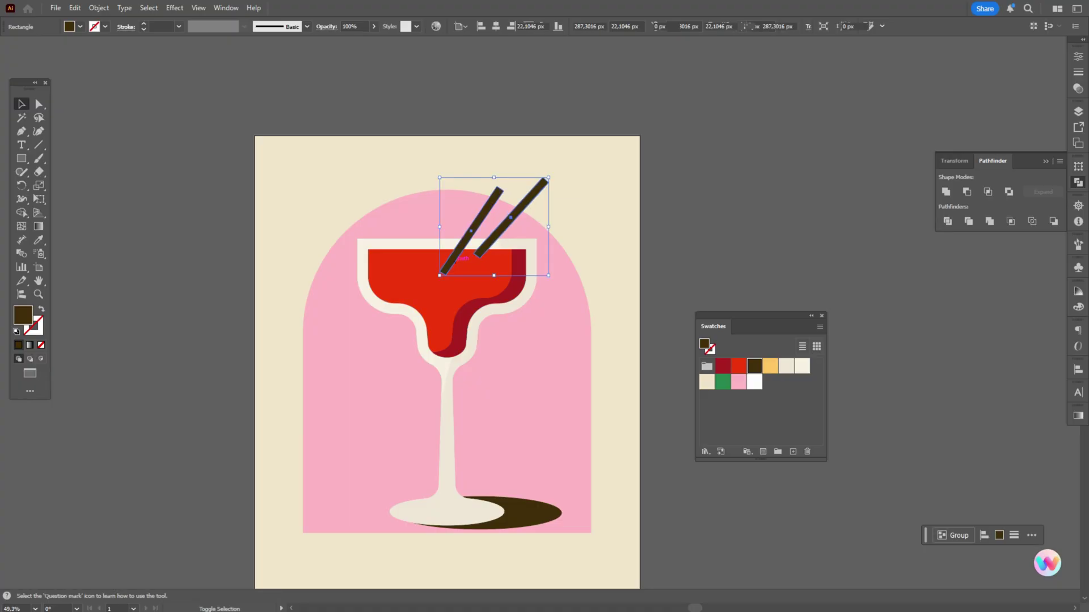
{"action": "left_click", "coordinate": [427, 280], "text": "shift"}
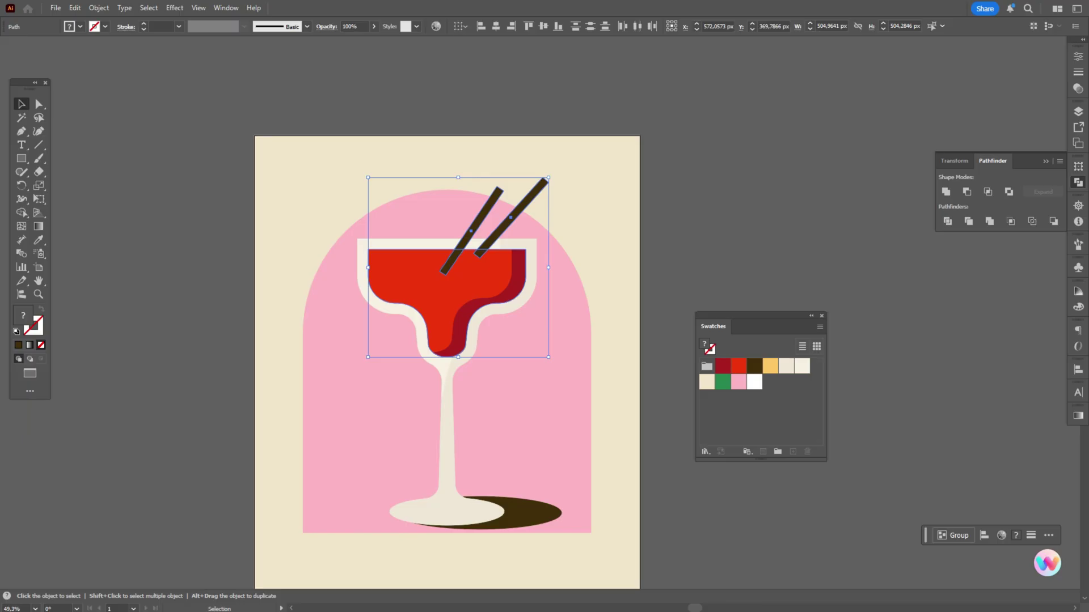
{"action": "left_click", "coordinate": [677, 244]}
- Bring the red liquid and its dark red crescent in front of the brown sticks and deselect them
{"action": "left_click", "coordinate": [431, 284]}
{"action": "left_click", "coordinate": [518, 271], "text": "shift"}
{"action": "right_click", "coordinate": [519, 271]}
{"action": "mouse_move", "coordinate": [567, 527]}
{"action": "left_click", "coordinate": [675, 528]}
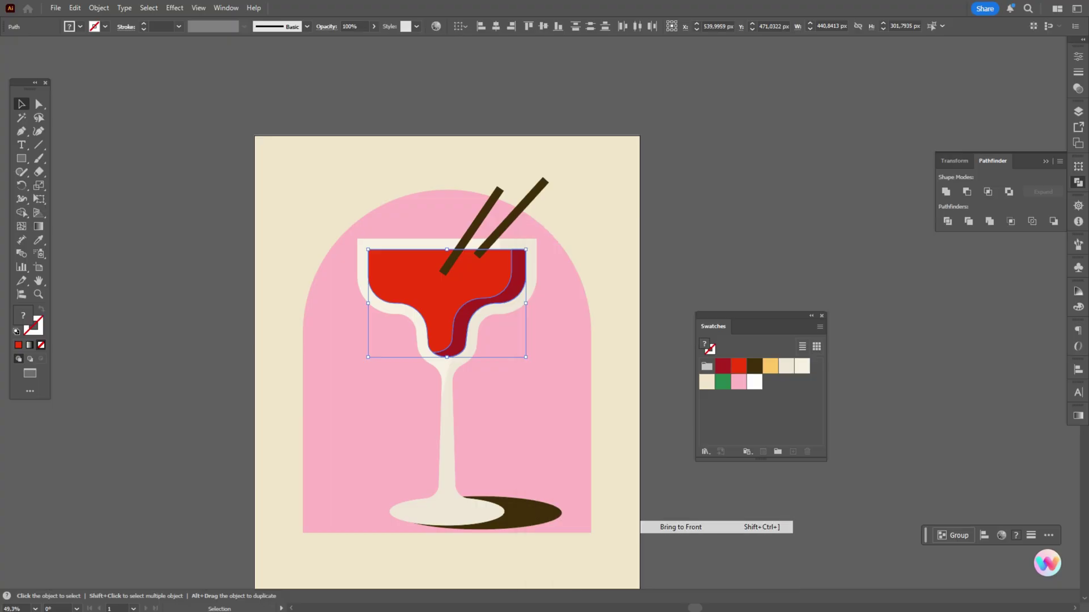
{"action": "left_click", "coordinate": [675, 499]}
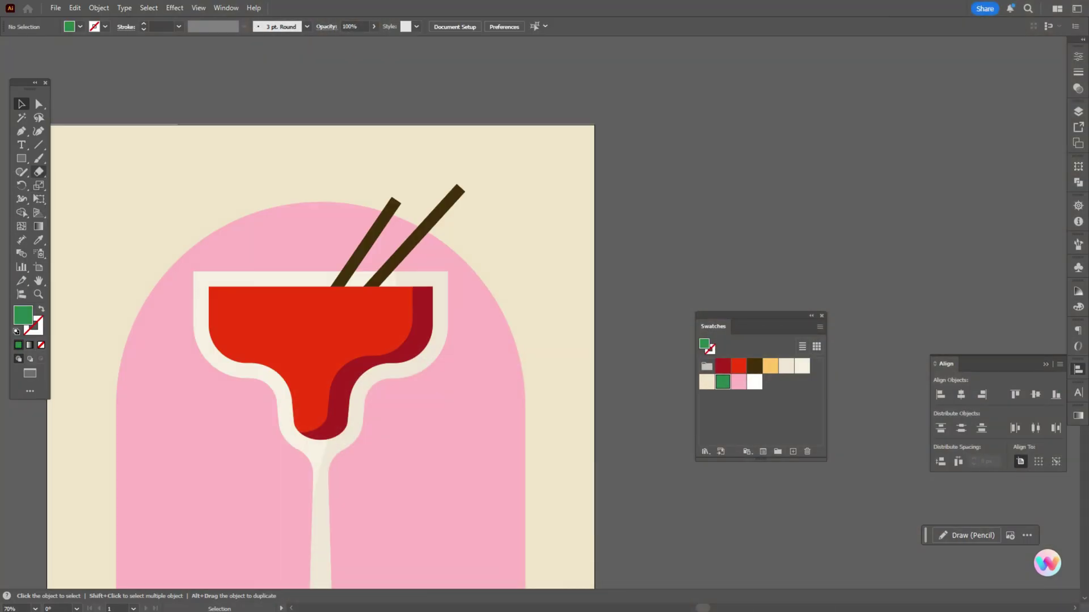
- Draw a green circle about 202 px across on the empty canvas beside the artboard
{"action": "left_click_drag", "start_coordinate": [21, 158], "coordinate": [57, 186]}
{"action": "left_click_drag", "start_coordinate": [661, 178], "coordinate": [763, 280]}
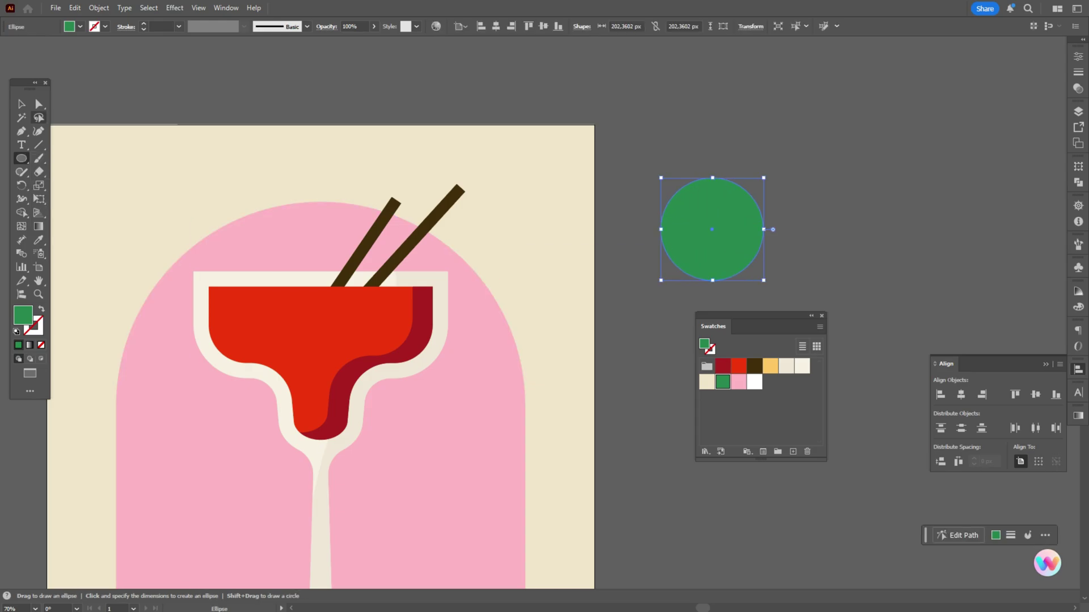
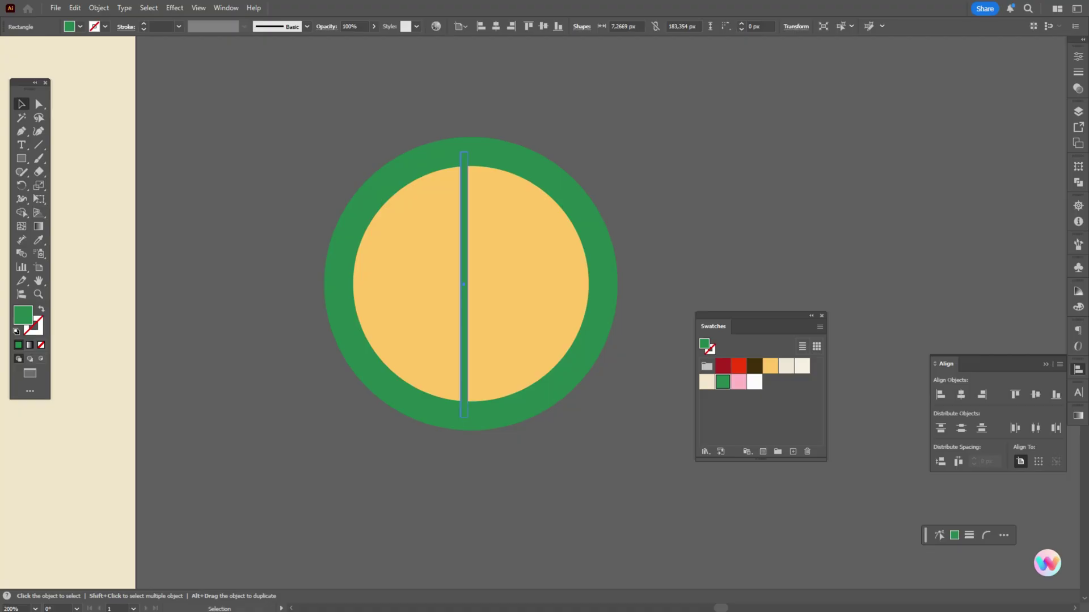
- Narrow the vertical green bar to about 4.8 px and align it to the centre of the lime circles
{"action": "left_click_drag", "start_coordinate": [465, 285], "coordinate": [468, 285]}
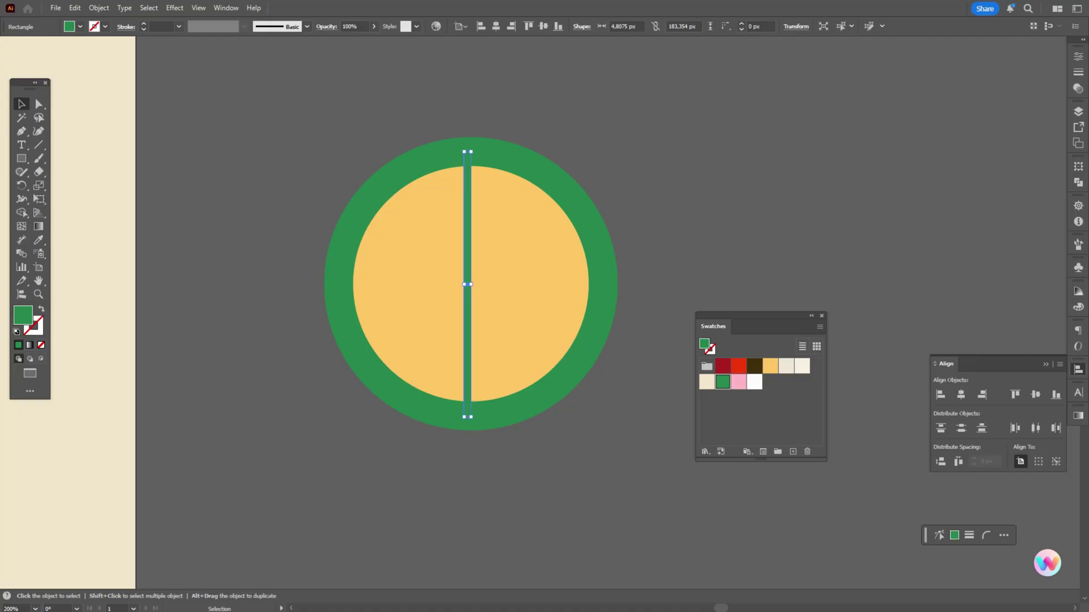
{"action": "left_click_drag", "start_coordinate": [393, 221], "coordinate": [394, 222]}
{"action": "key", "text": "ctrl+g"}
{"action": "left_click_drag", "start_coordinate": [429, 121], "coordinate": [547, 284]}
{"action": "key", "text": "ctrl+shift+a"}
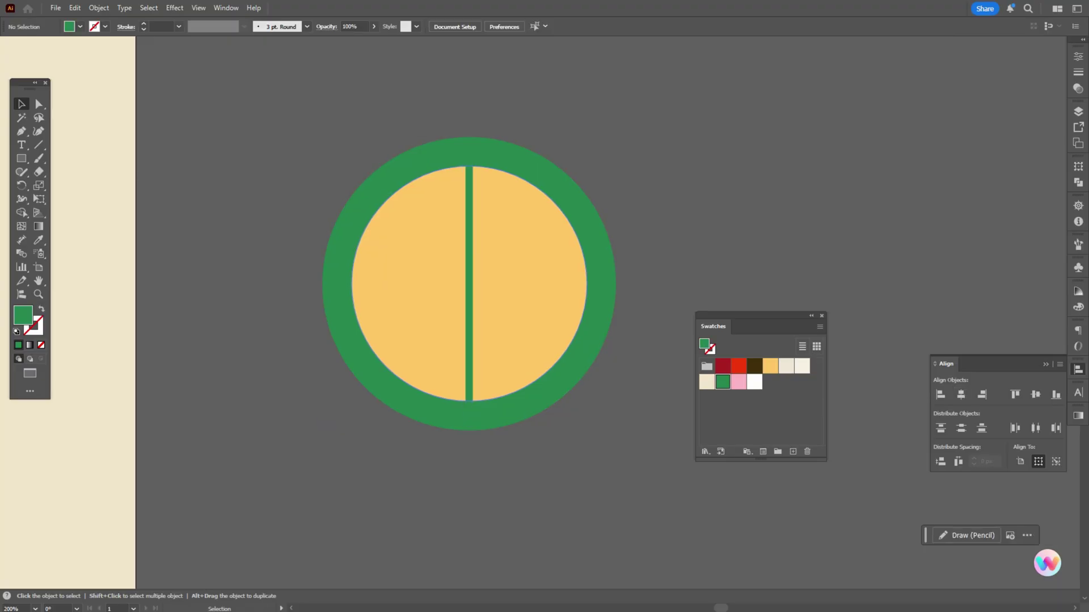
- Make a copy of the green bar rotated 45° and repeat the transformation twice to divide the lime into eight segments
{"action": "right_click", "coordinate": [466, 302]}
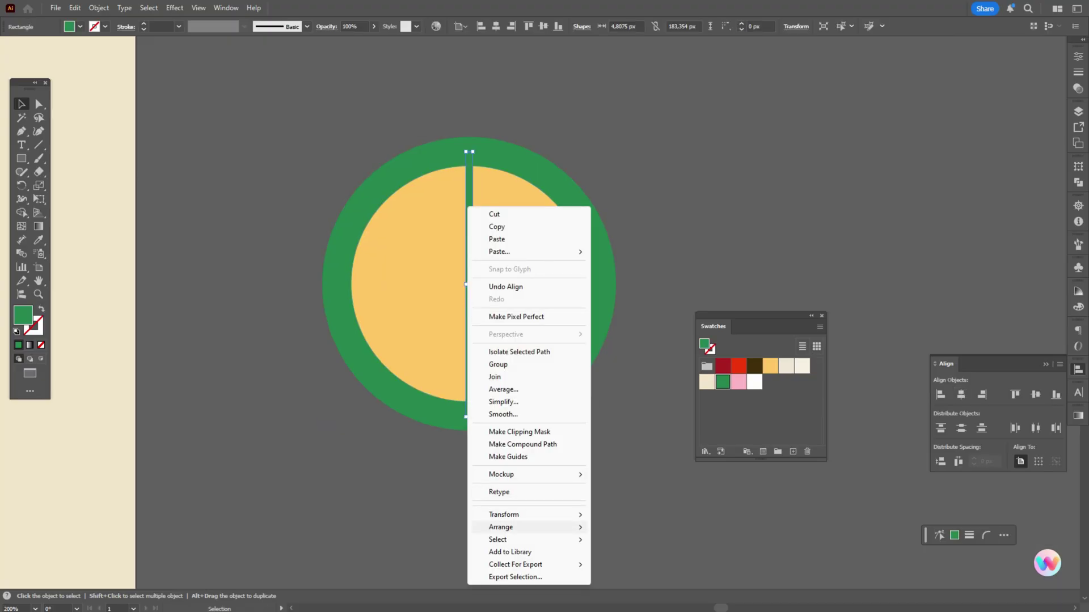
{"action": "mouse_move", "coordinate": [505, 514]}
{"action": "left_click", "coordinate": [620, 442]}
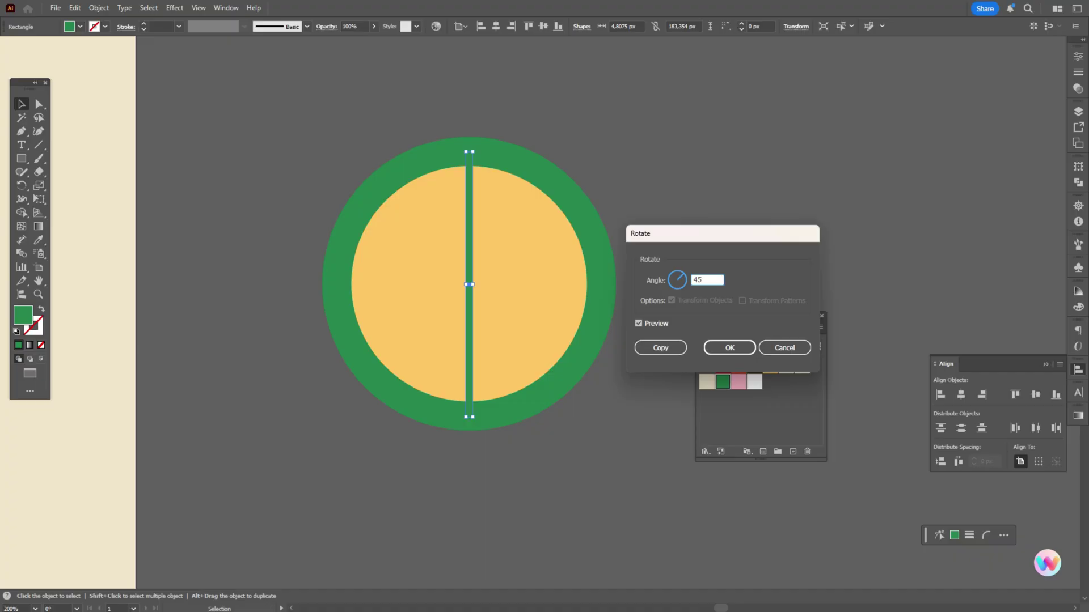
{"action": "type", "text": "45"}
{"action": "key", "text": "Tab"}
{"action": "left_click", "coordinate": [660, 347]}
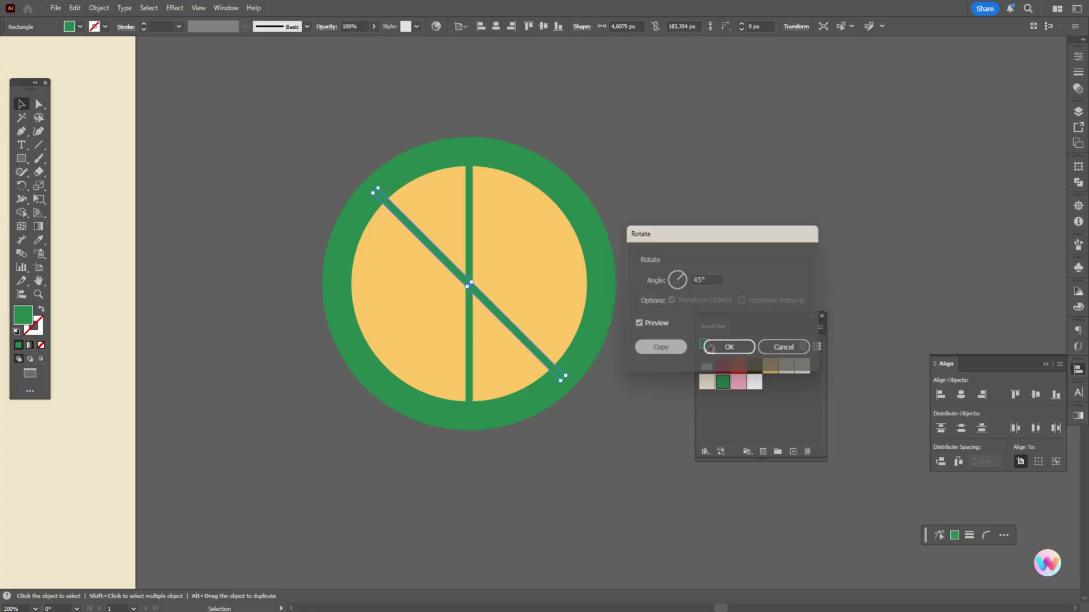
{"action": "key", "text": "ctrl+d"}
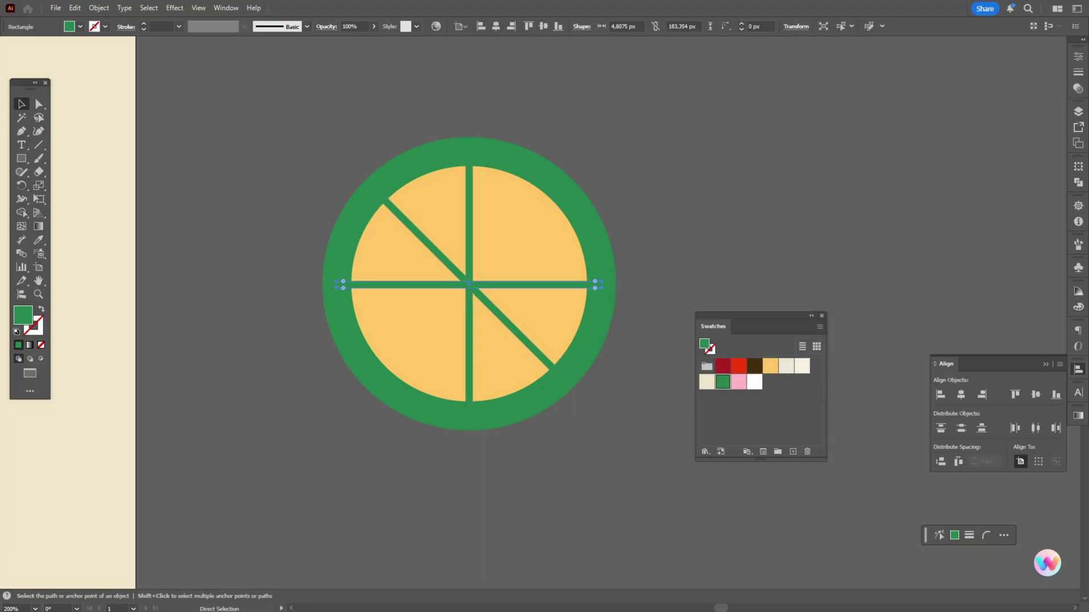
{"action": "key", "text": "ctrl+d"}
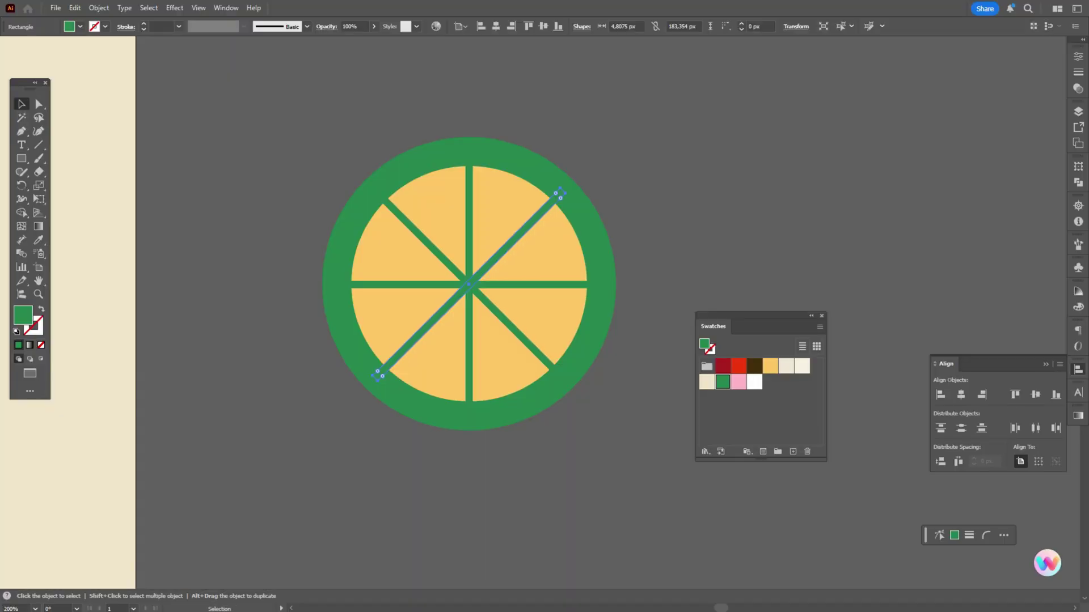
{"action": "key", "text": "ctrl+shift+a"}
- Draw a rectangle about 266 by 105 px over the lime's upper half and use it as a clipping mask for the lime
{"action": "scroll", "coordinate": [469, 304], "scroll_direction": "up", "scroll_amount": 3}
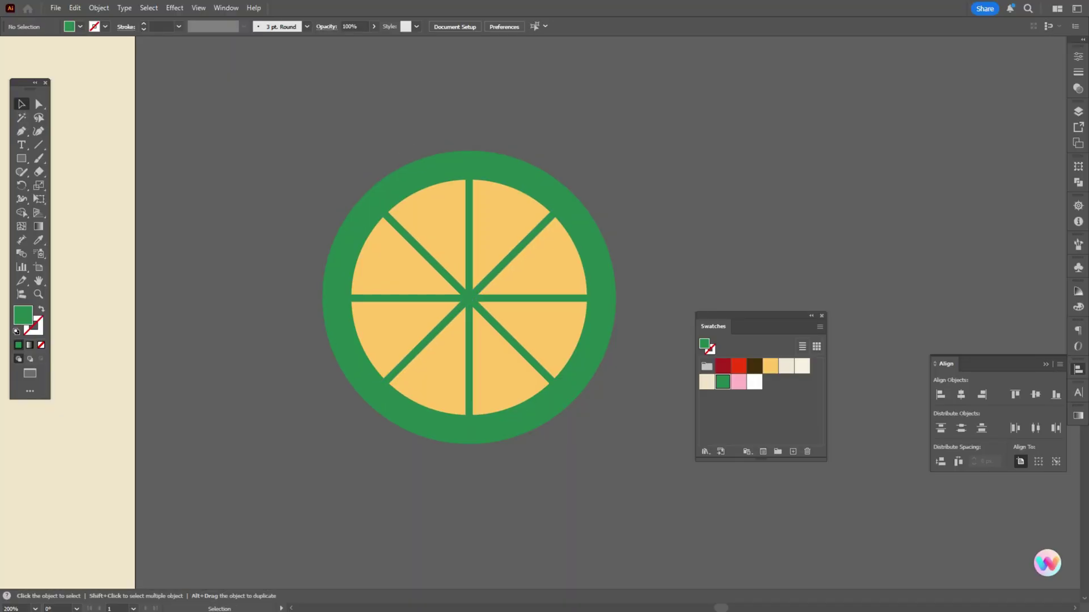
{"action": "key", "text": "m"}
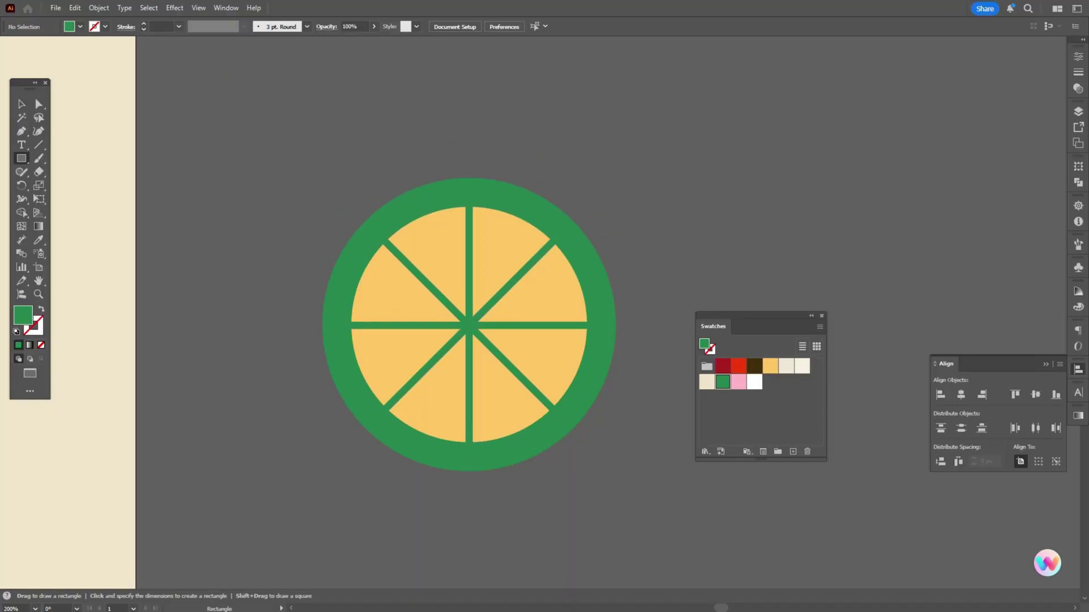
{"action": "left_click_drag", "start_coordinate": [282, 167], "coordinate": [669, 320]}
{"action": "key", "text": "v"}
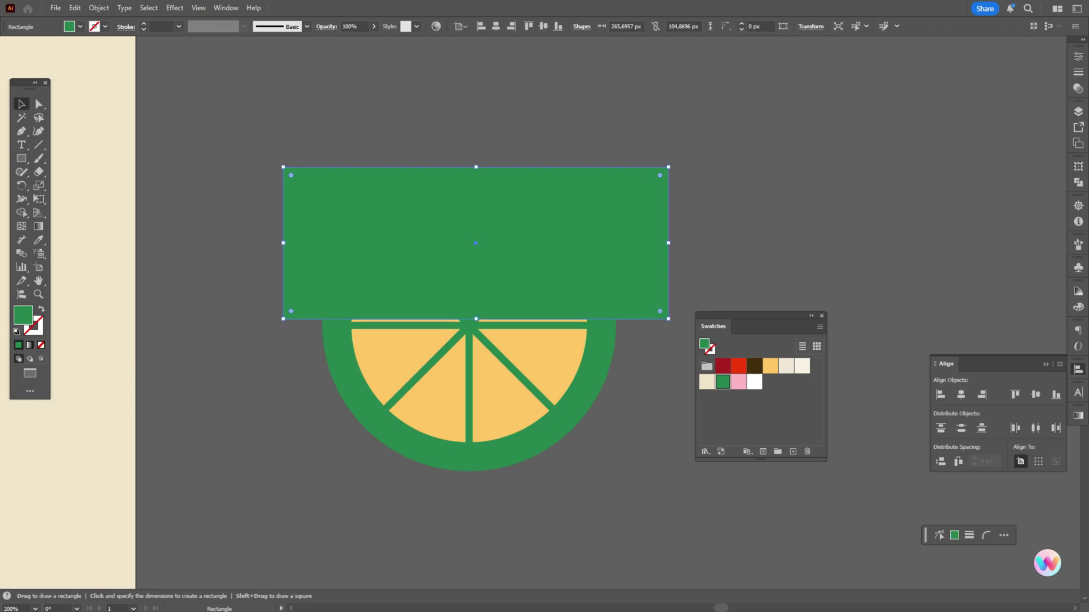
{"action": "key", "text": "ctrl+a"}
{"action": "right_click", "coordinate": [597, 344]}
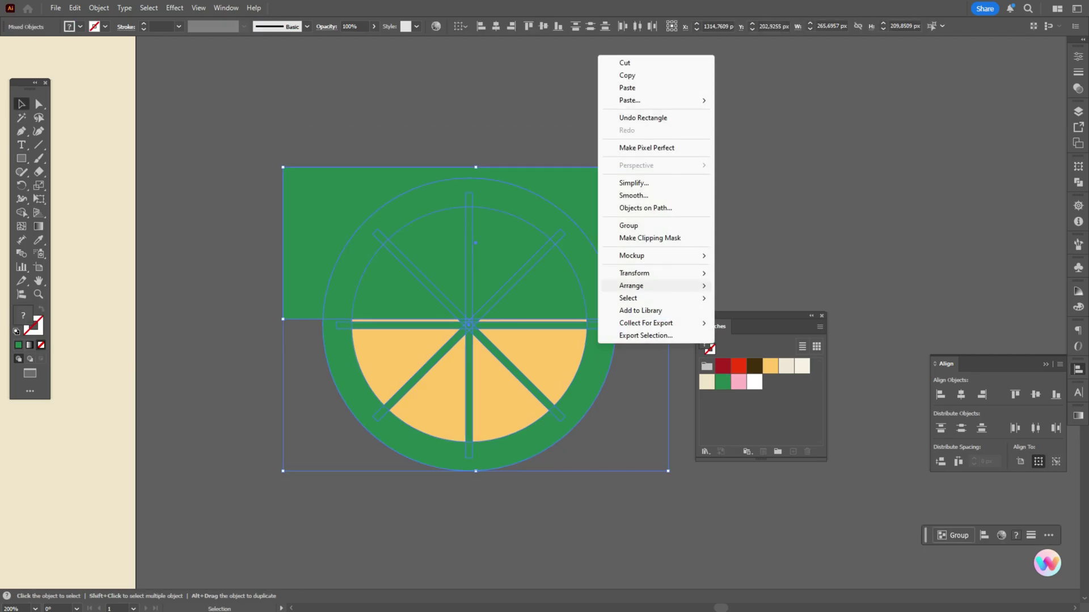
{"action": "left_click", "coordinate": [630, 236]}
- Arrange three small tilted half lime slices in the red drink, at its left, right and lower centre
{"action": "mouse_move", "coordinate": [584, 292]}
{"action": "left_mouse_down"}
{"action": "mouse_move", "coordinate": [616, 285]}
{"action": "mouse_move", "coordinate": [580, 288]}
{"action": "left_mouse_up"}
{"action": "scroll", "coordinate": [794, 201], "scroll_direction": "down", "scroll_amount": 3}
{"action": "left_click_drag", "start_coordinate": [682, 187], "coordinate": [247, 343]}
{"action": "key", "text": "ctrl+z"}
{"action": "left_click_drag", "start_coordinate": [318, 351], "coordinate": [258, 342]}
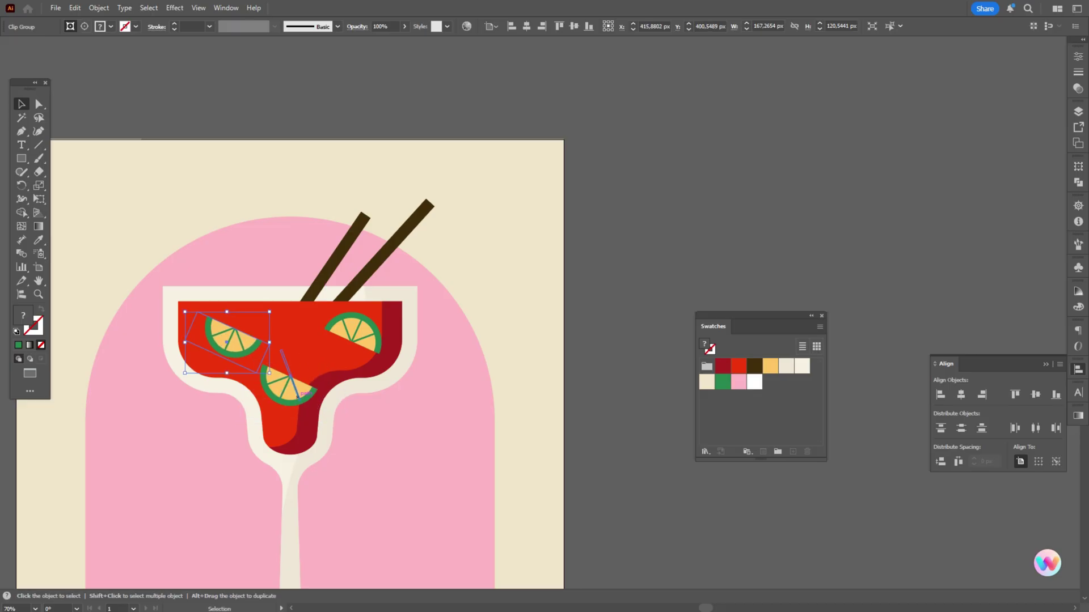
- Rotate the lowest lime slice so it tilts the opposite way and shift it slightly right within the drink
{"action": "left_click", "coordinate": [297, 392]}
{"action": "left_click_drag", "start_coordinate": [331, 391], "coordinate": [330, 328]}
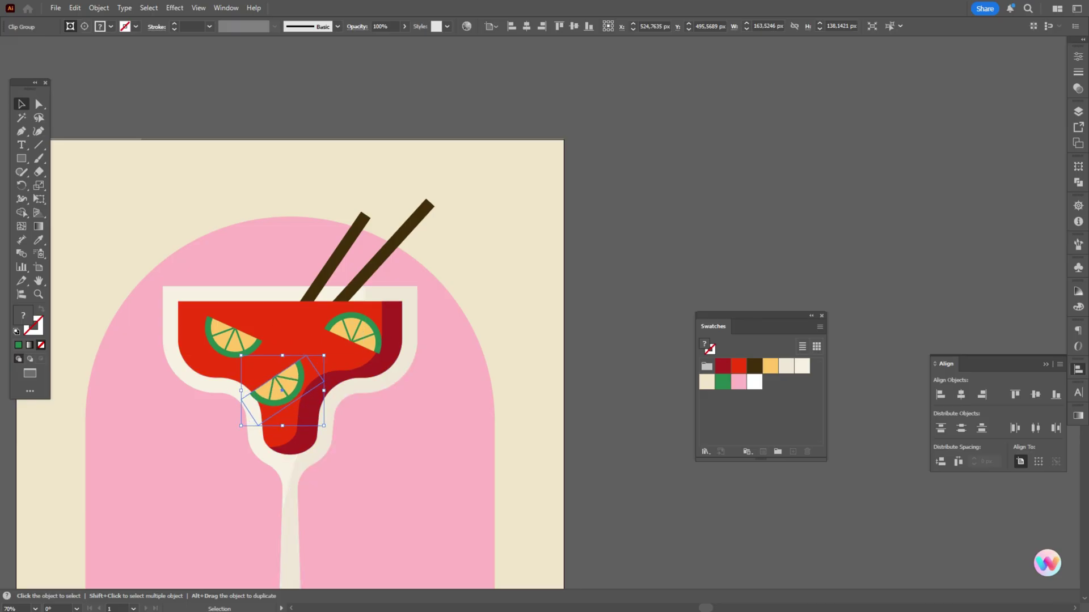
{"action": "mouse_move", "coordinate": [298, 379]}
{"action": "left_mouse_down"}
{"action": "mouse_move", "coordinate": [323, 379]}
{"action": "mouse_move", "coordinate": [304, 390]}
{"action": "left_mouse_up"}
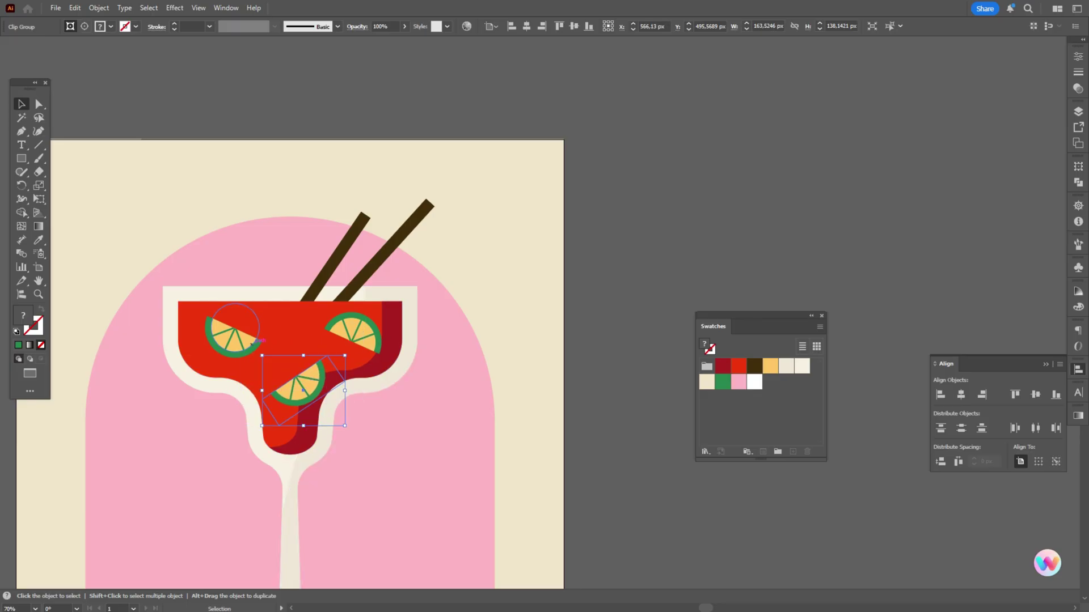
- Adjust the tilt of the left lime slice and shift it slightly lower within the red drink
{"action": "left_click_drag", "start_coordinate": [227, 374], "coordinate": [227, 377]}
{"action": "left_click_drag", "start_coordinate": [252, 344], "coordinate": [251, 344]}
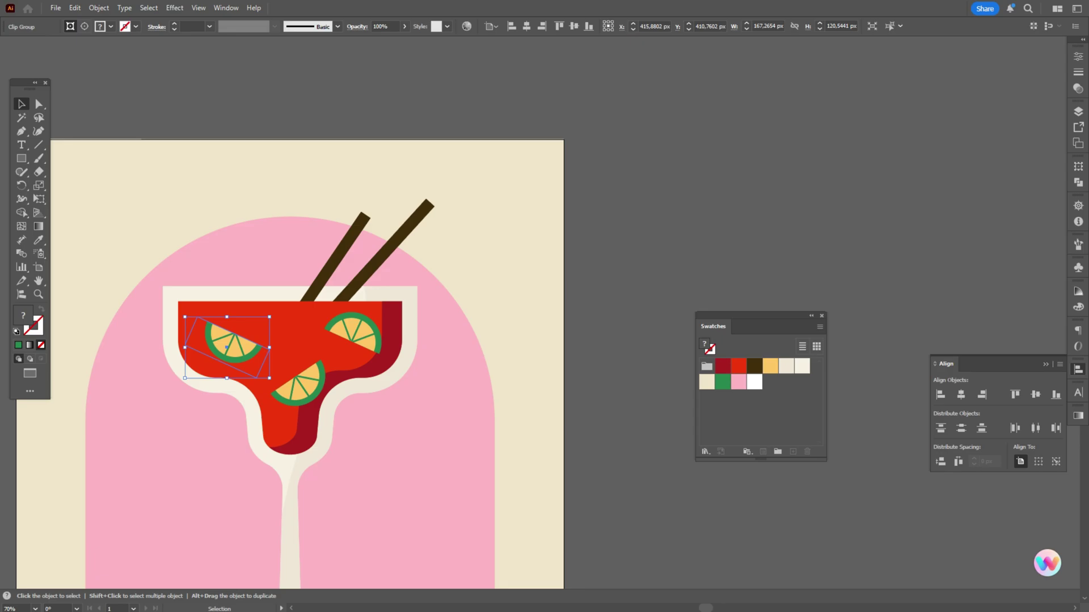
{"action": "left_click", "coordinate": [627, 340]}
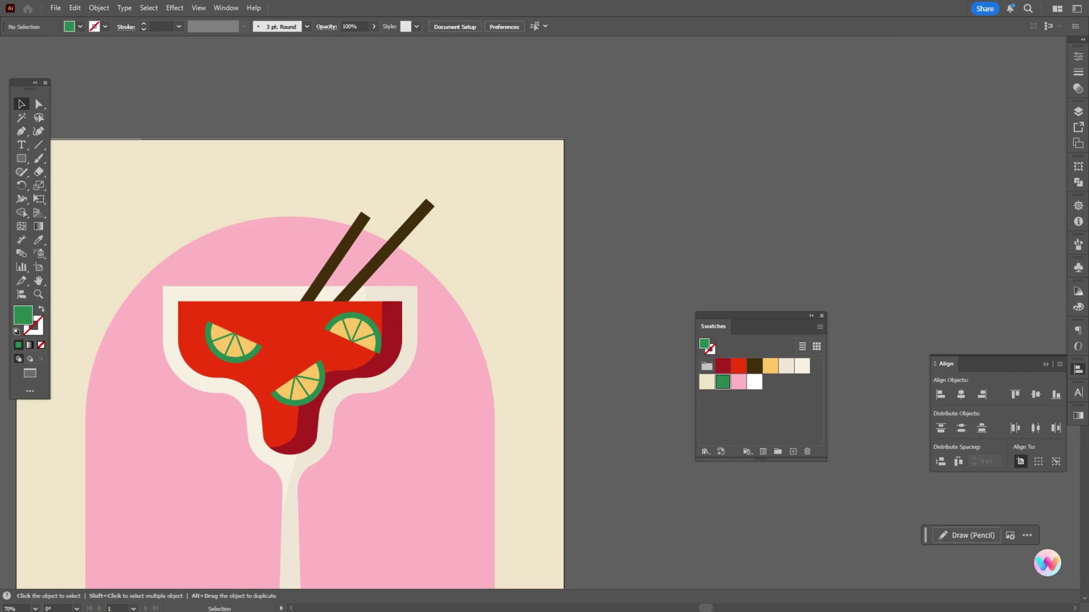
- Draw four small dark red circles in the drink: upper left, upper middle, upper right (about 12 px) and lower centre (about 11 px)
{"action": "left_click", "coordinate": [723, 367]}
{"action": "left_click_drag", "start_coordinate": [22, 159], "coordinate": [72, 187]}
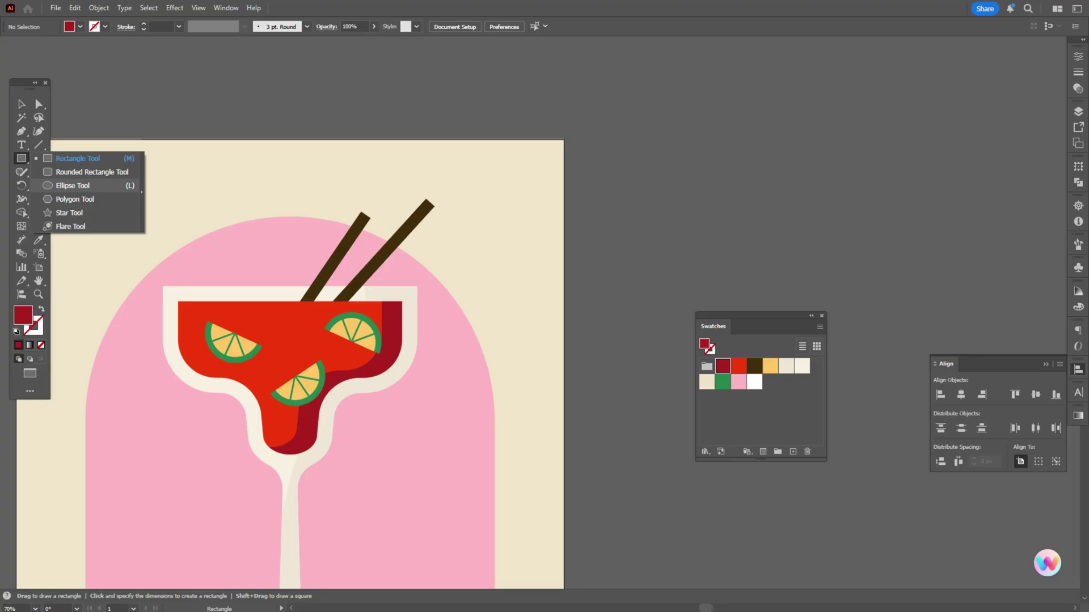
{"action": "left_click", "coordinate": [73, 185]}
{"action": "left_click_drag", "start_coordinate": [186, 309], "coordinate": [191, 313]}
{"action": "left_click_drag", "start_coordinate": [284, 315], "coordinate": [288, 319]}
{"action": "left_click_drag", "start_coordinate": [282, 414], "coordinate": [284, 417]}
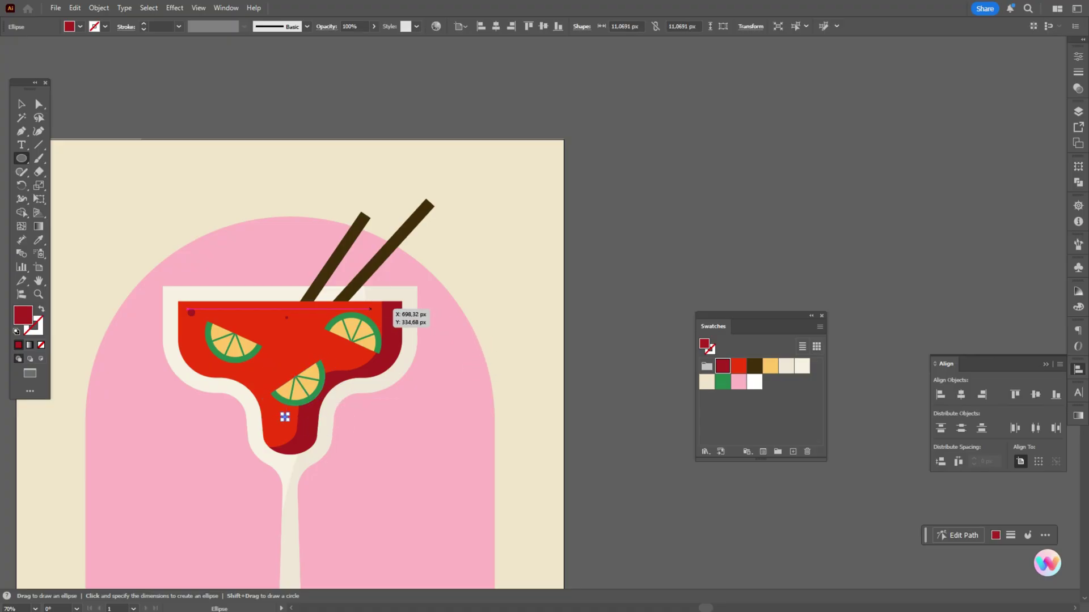
{"action": "left_click_drag", "start_coordinate": [370, 309], "coordinate": [372, 312]}
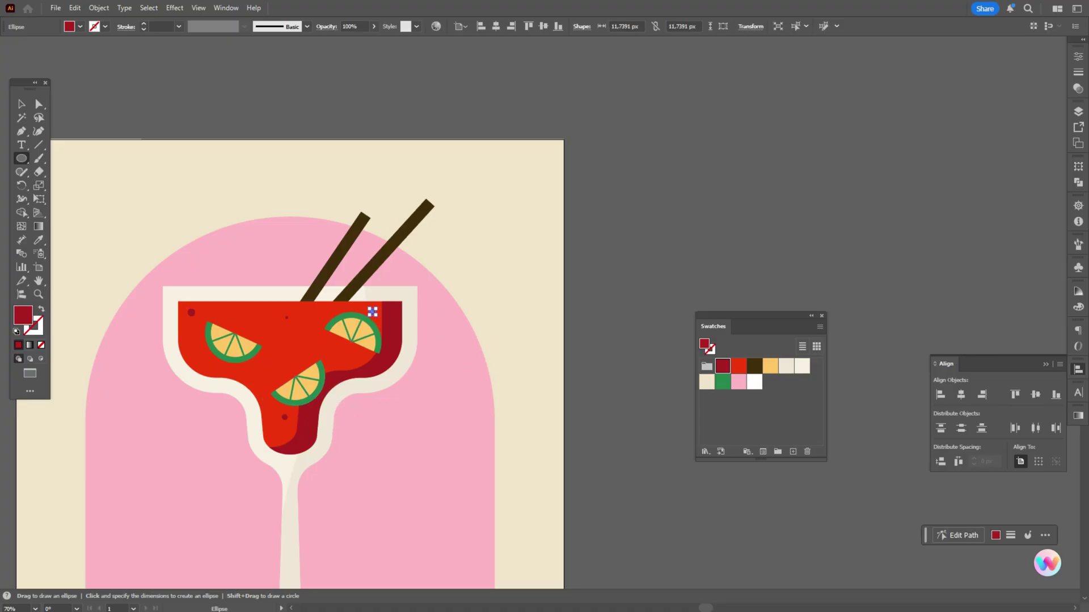
- Enlarge the dark red bubble at the drink's upper middle and shift it slightly lower
{"action": "left_click_drag", "start_coordinate": [279, 312], "coordinate": [291, 325]}
{"action": "key", "text": "v"}
{"action": "key", "text": "ctrl+shift+a"}
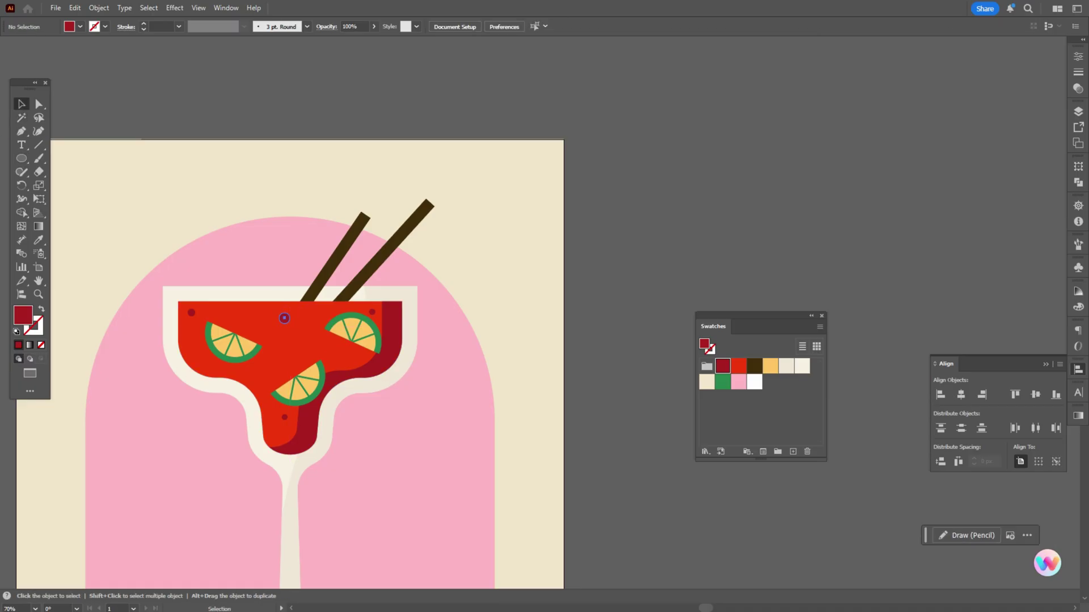
{"action": "mouse_move", "coordinate": [285, 318]}
{"action": "left_mouse_down"}
{"action": "mouse_move", "coordinate": [369, 117]}
{"action": "mouse_move", "coordinate": [288, 325]}
{"action": "left_mouse_up"}
{"action": "key", "text": "ctrl+shift+a"}
{"action": "key", "text": "ctrl+shift+a"}
- Draw a white square about 69 px wide with corners rounded about 13 px and tilt it over the left lime slice
{"action": "left_click", "coordinate": [754, 382]}
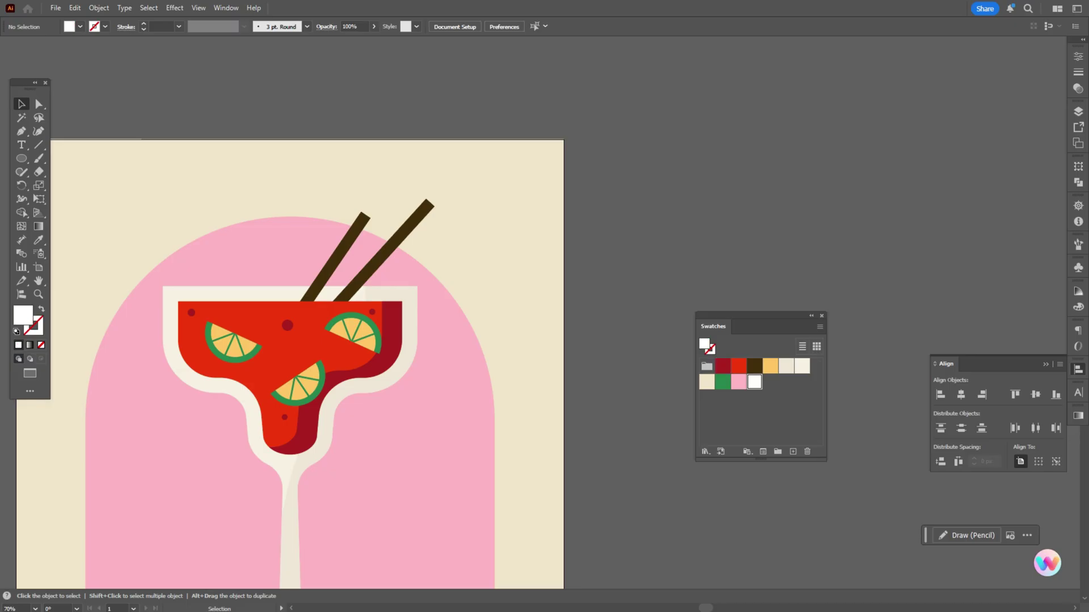
{"action": "left_click", "coordinate": [21, 158]}
{"action": "left_click", "coordinate": [78, 158]}
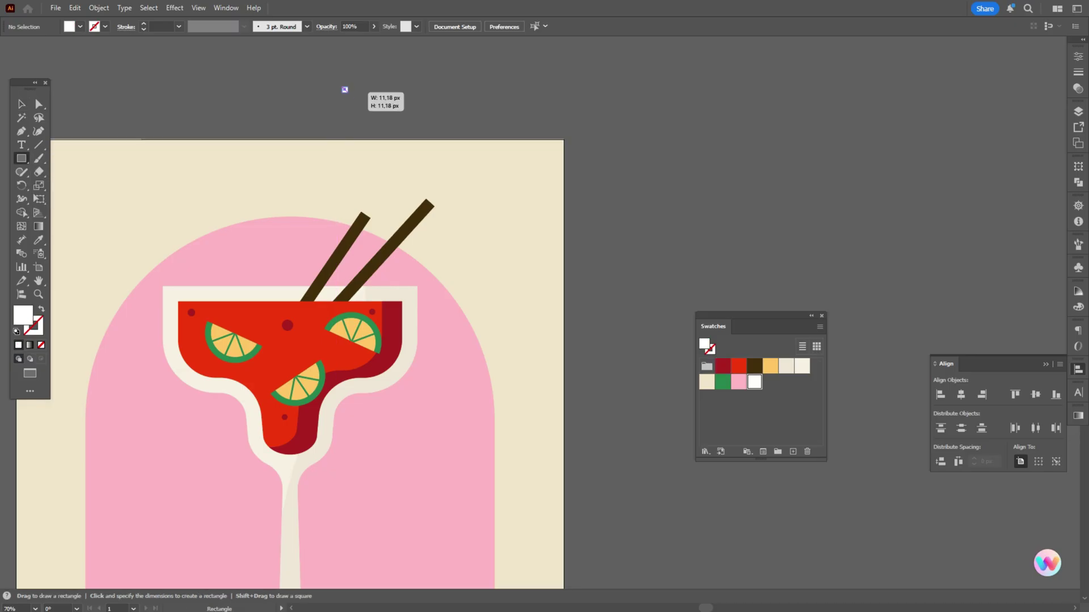
{"action": "mouse_move", "coordinate": [341, 87]}
{"action": "left_mouse_down"}
{"action": "mouse_move", "coordinate": [377, 122]}
{"action": "mouse_move", "coordinate": [355, 98]}
{"action": "mouse_move", "coordinate": [397, 101]}
{"action": "mouse_move", "coordinate": [352, 148]}
{"action": "mouse_move", "coordinate": [260, 352]}
{"action": "left_mouse_up"}
{"action": "key", "text": "a"}
{"action": "key", "text": "v"}
- Set the white ice cube's opacity to 40% and place tilted copies over the right and lower lime slices
{"action": "left_click", "coordinate": [1078, 88]}
{"action": "left_click", "coordinate": [1025, 68]}
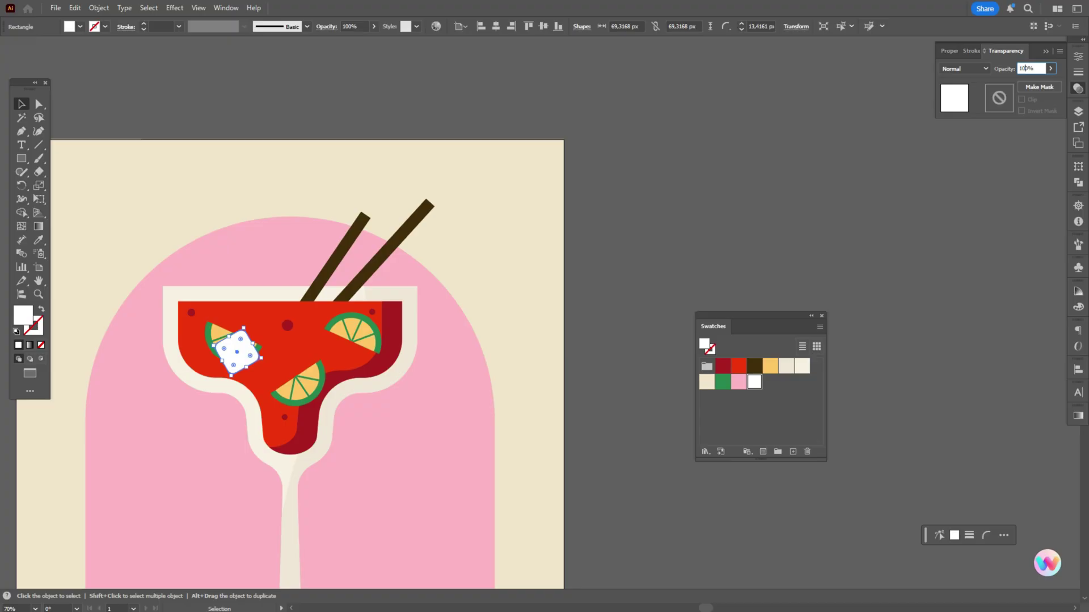
{"action": "type", "text": "40"}
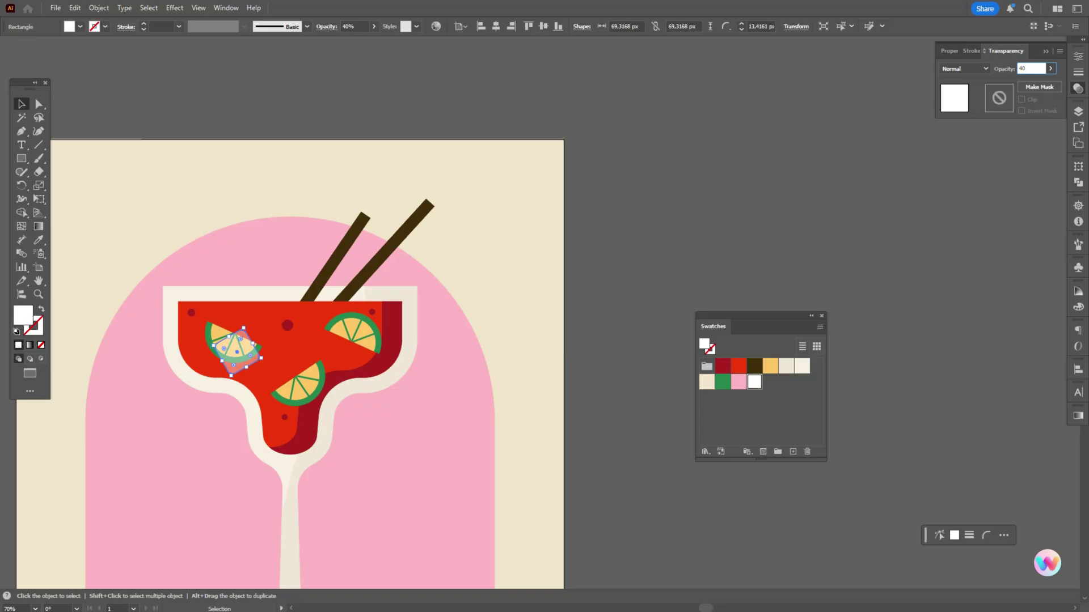
{"action": "key", "text": "Return"}
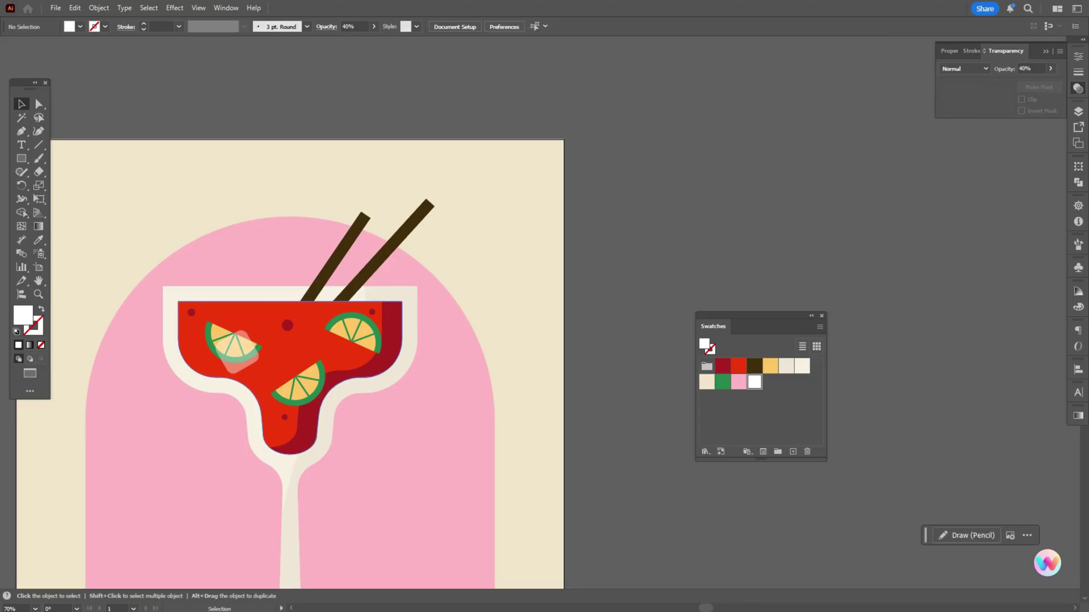
{"action": "mouse_move", "coordinate": [230, 375]}
{"action": "left_mouse_down"}
{"action": "mouse_move", "coordinate": [329, 411]}
{"action": "mouse_move", "coordinate": [318, 415]}
{"action": "mouse_move", "coordinate": [285, 419]}
{"action": "mouse_move", "coordinate": [382, 350]}
{"action": "mouse_move", "coordinate": [372, 347]}
{"action": "left_mouse_up"}
{"action": "key", "text": "ctrl+shift+a"}
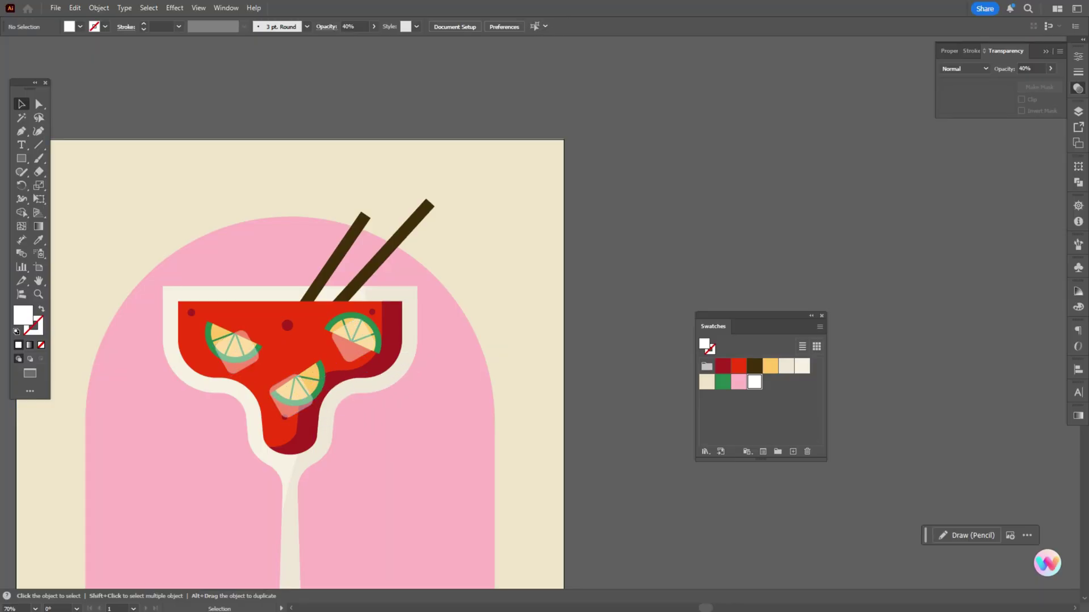
- Draw a white circle about 58 px wide beside the artboard and pucker it with Pucker & Bloat into a four-pointed sparkle about 104 px wide
{"action": "left_click_drag", "start_coordinate": [21, 159], "coordinate": [68, 184]}
{"action": "left_click_drag", "start_coordinate": [620, 176], "coordinate": [650, 205]}
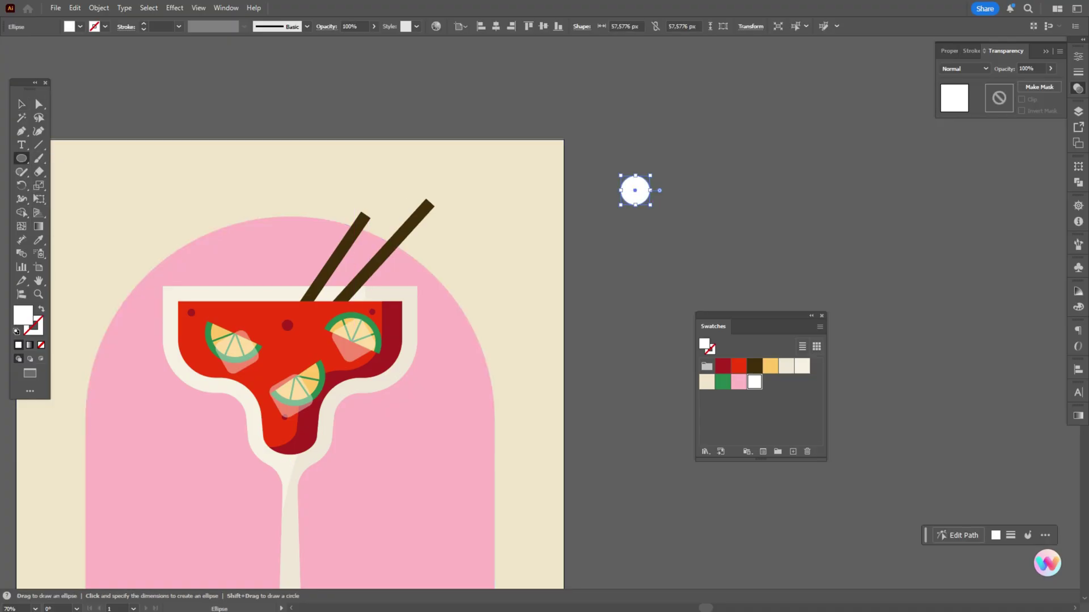
{"action": "left_click", "coordinate": [175, 8]}
{"action": "mouse_move", "coordinate": [227, 100]}
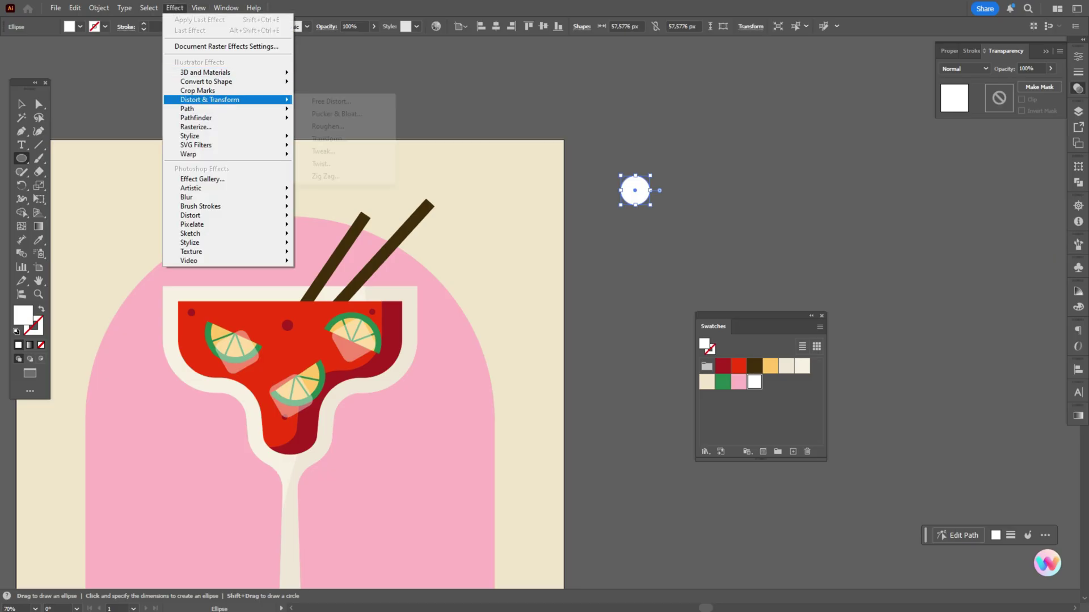
{"action": "left_click", "coordinate": [337, 113]}
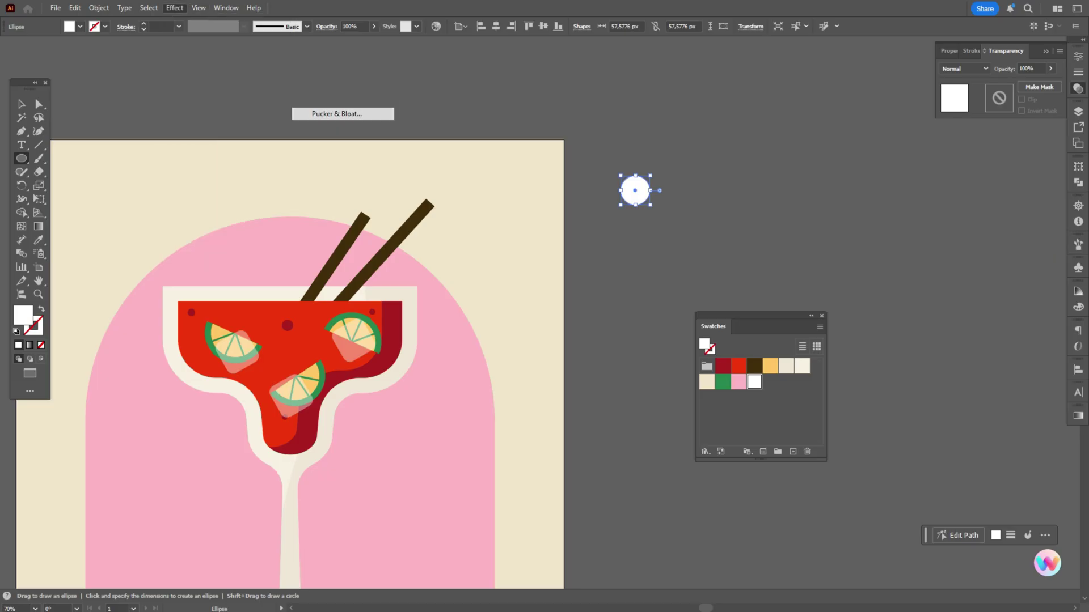
{"action": "left_click_drag", "start_coordinate": [770, 275], "coordinate": [741, 275]}
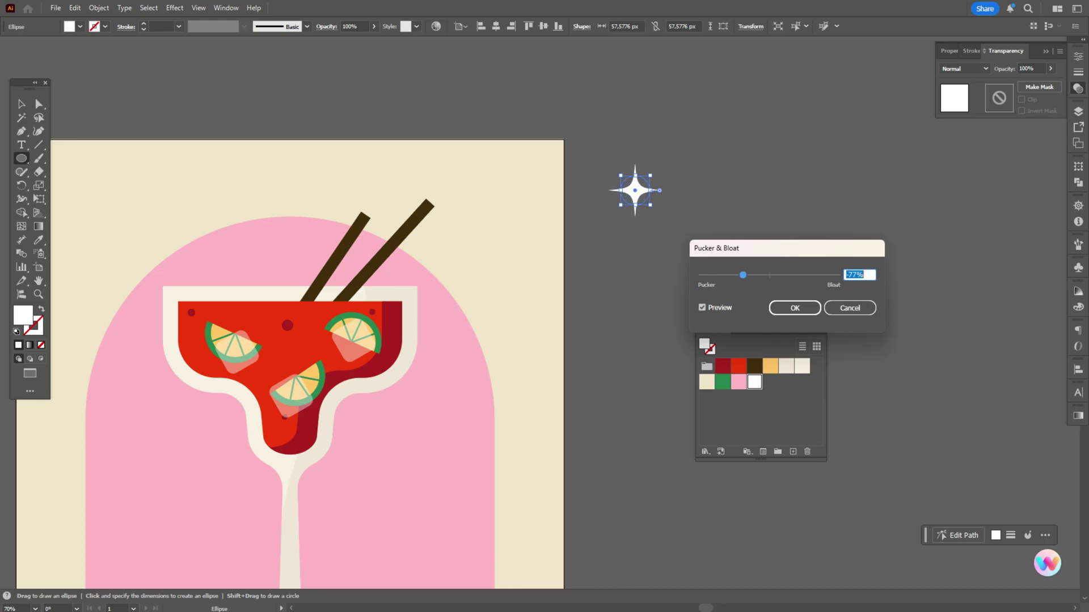
{"action": "key", "text": "Up"}
{"action": "key", "text": "Up"}
{"action": "key", "text": "Up"}
{"action": "key", "text": "Up"}
{"action": "key", "text": "Up"}
{"action": "key", "text": "Up"}
{"action": "key", "text": "Up"}
{"action": "key", "text": "Up"}
{"action": "key", "text": "Up"}
{"action": "key", "text": "Up"}
{"action": "key", "text": "Down"}
{"action": "key", "text": "Down"}
{"action": "key", "text": "Down"}
{"action": "key", "text": "Down"}
{"action": "key", "text": "Down"}
{"action": "key", "text": "Down"}
{"action": "key", "text": "Down"}
{"action": "key", "text": "Down"}
{"action": "key", "text": "Return"}
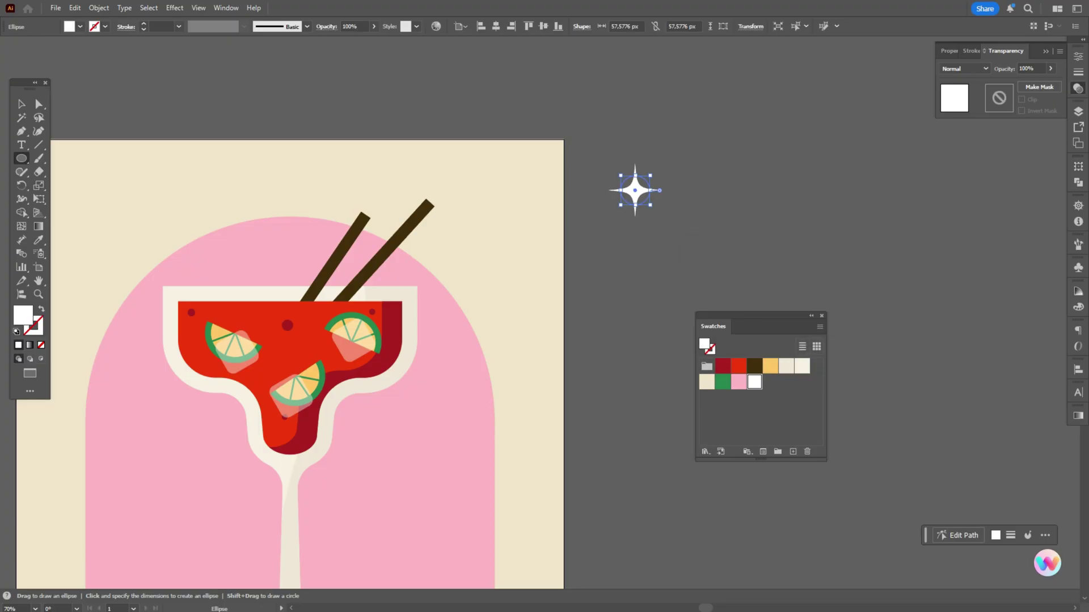
- Expand the sparkle's appearance and, with added anchor points, stretch its lower arm down to a total height of about 153 px
{"action": "left_click", "coordinate": [99, 8]}
{"action": "left_click", "coordinate": [130, 169]}
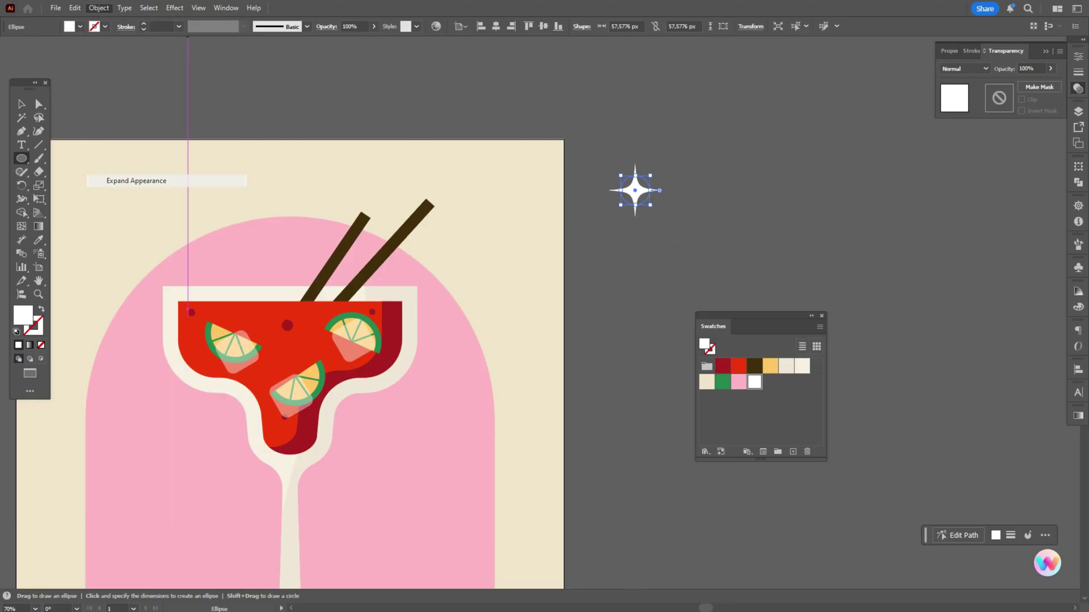
{"action": "left_click", "coordinate": [21, 131]}
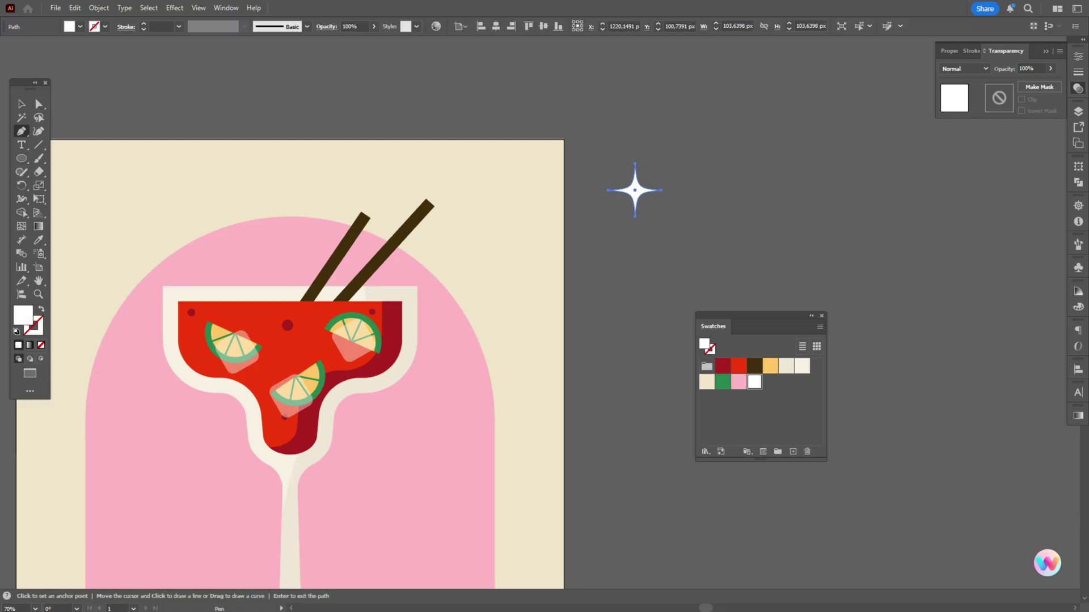
{"action": "left_click", "coordinate": [89, 145]}
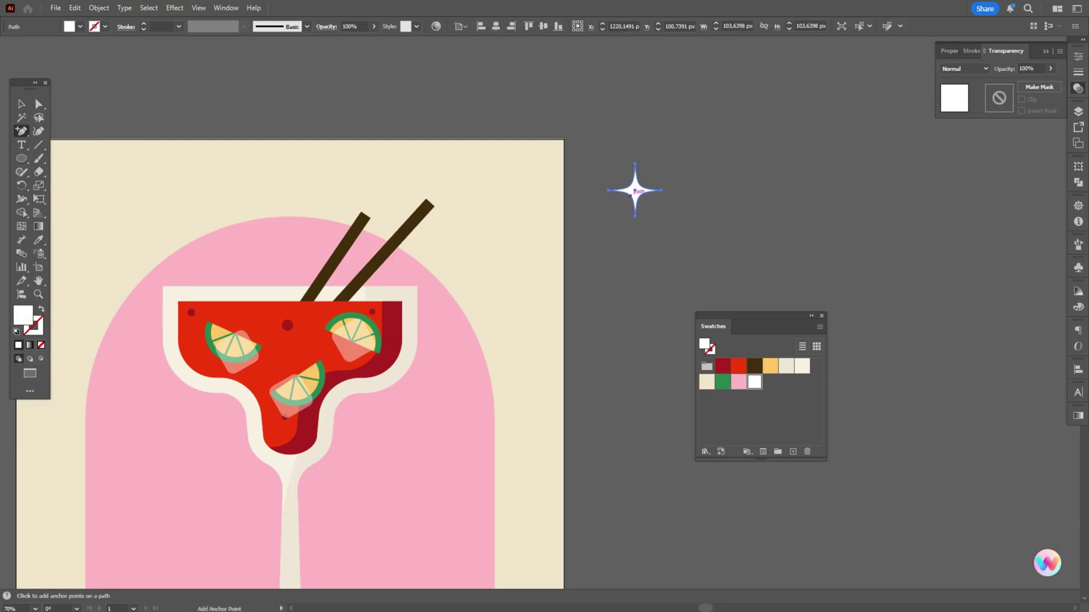
{"action": "left_click", "coordinate": [632, 194]}
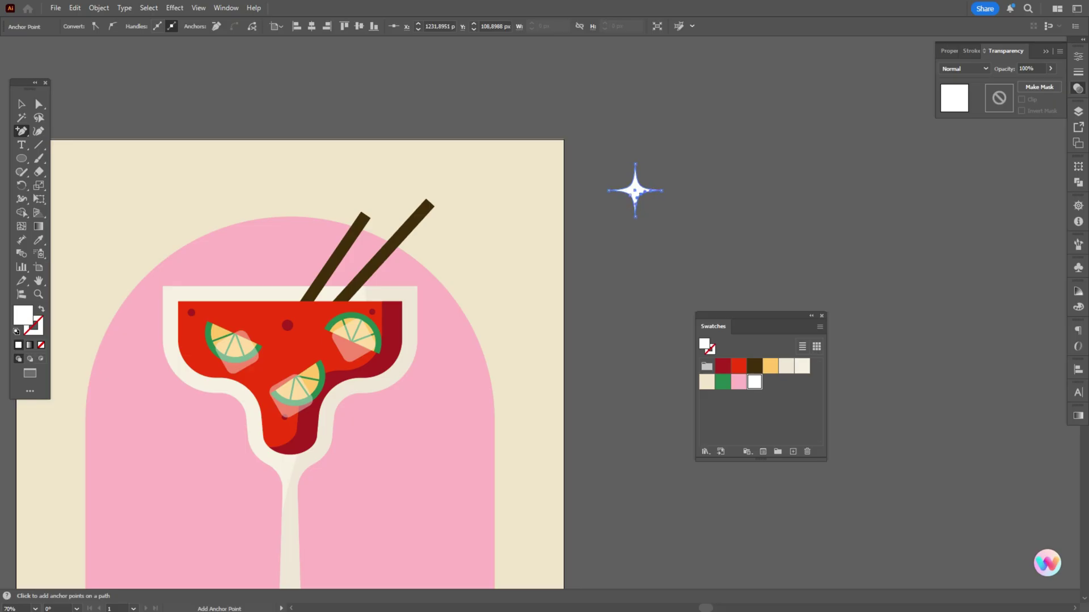
{"action": "key", "text": "a"}
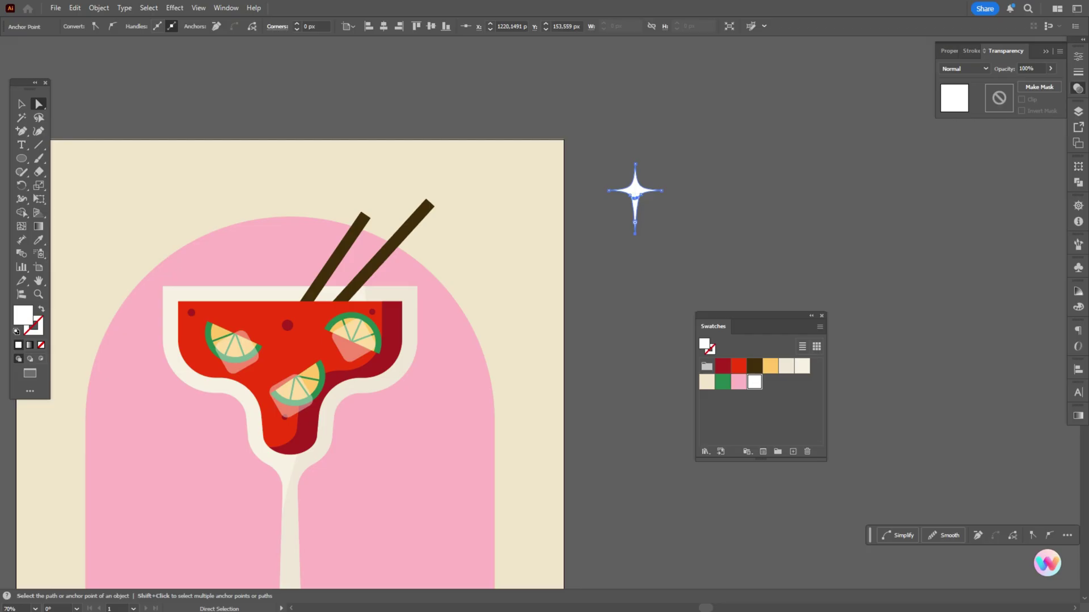
{"action": "key", "text": "v"}
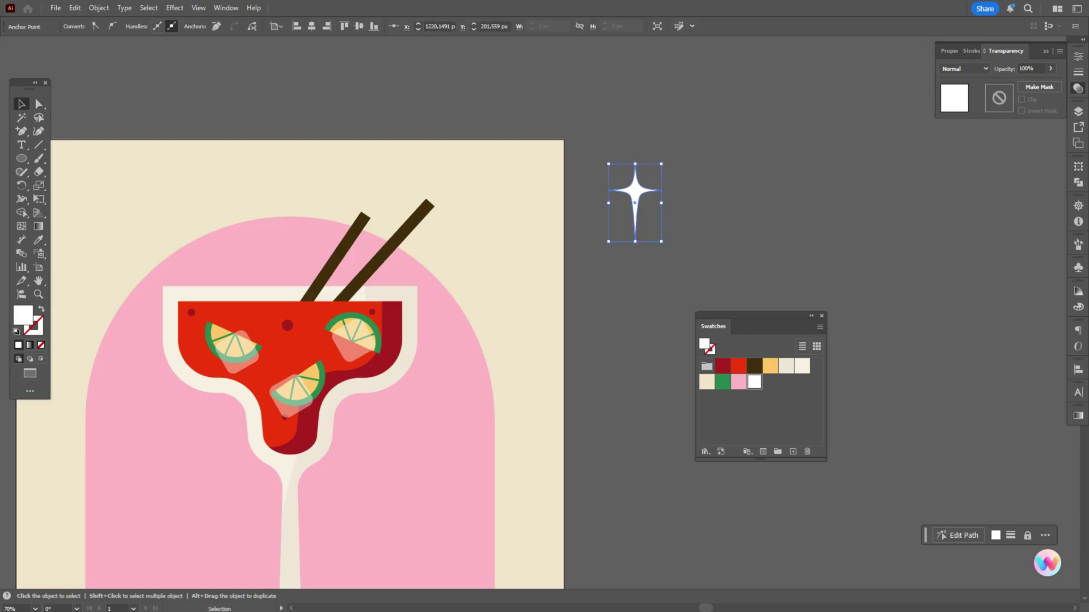
{"action": "left_click", "coordinate": [703, 202]}
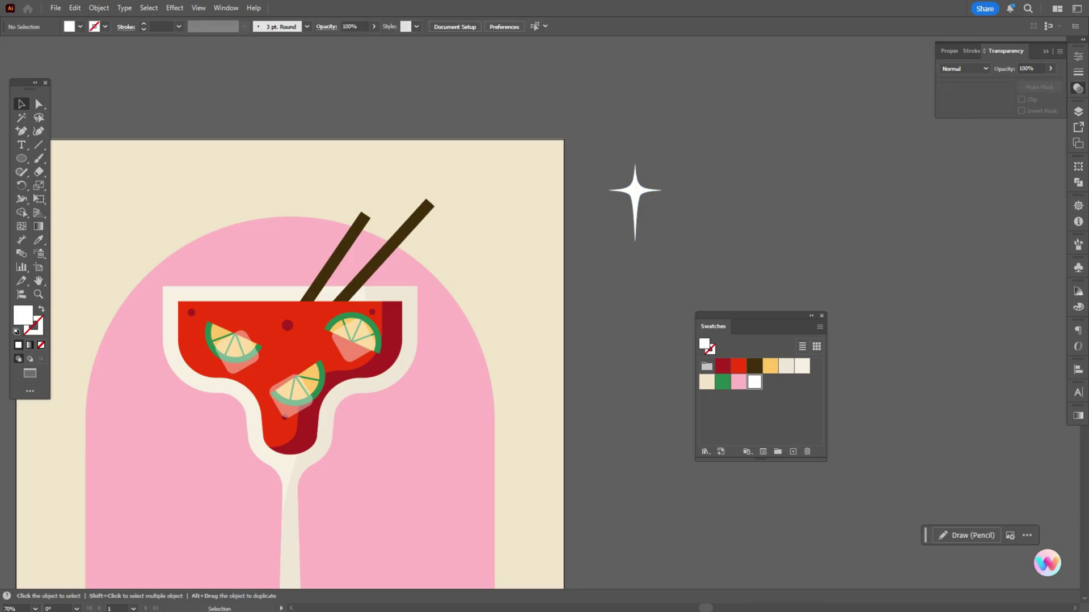
- Place scaled-down copies of the white sparkle over the left and right lime slices in the drink
{"action": "left_click", "coordinate": [635, 170]}
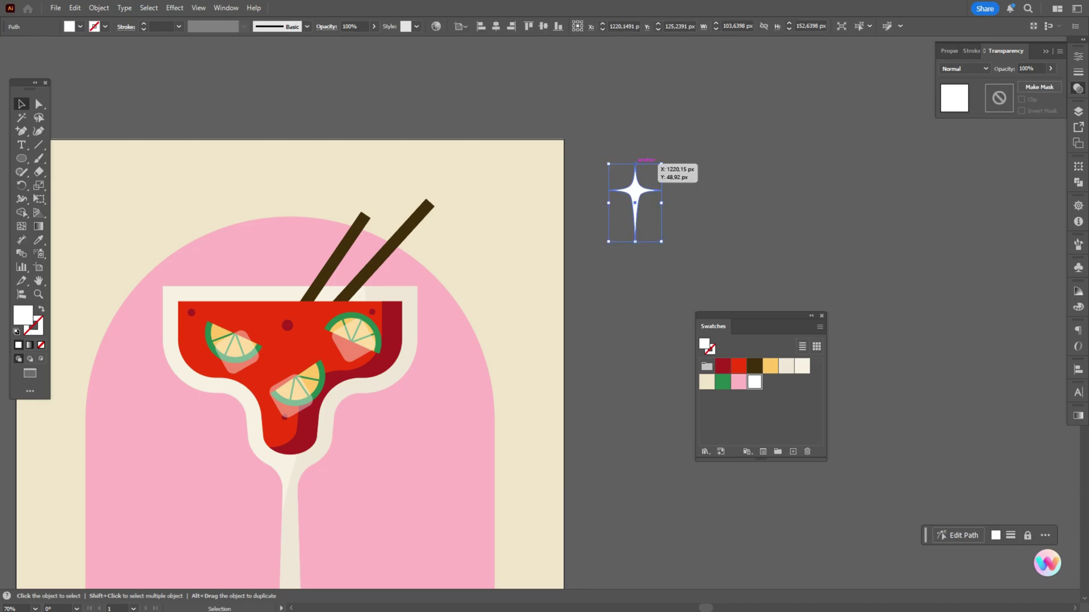
{"action": "left_click_drag", "start_coordinate": [635, 164], "coordinate": [365, 351]}
{"action": "key", "text": "ctrl+shift+a"}
- Draw a red ellipse about 112 by 140 px beside the artboard and lower its top anchor until it is about 112 px tall
{"action": "left_click", "coordinate": [21, 158]}
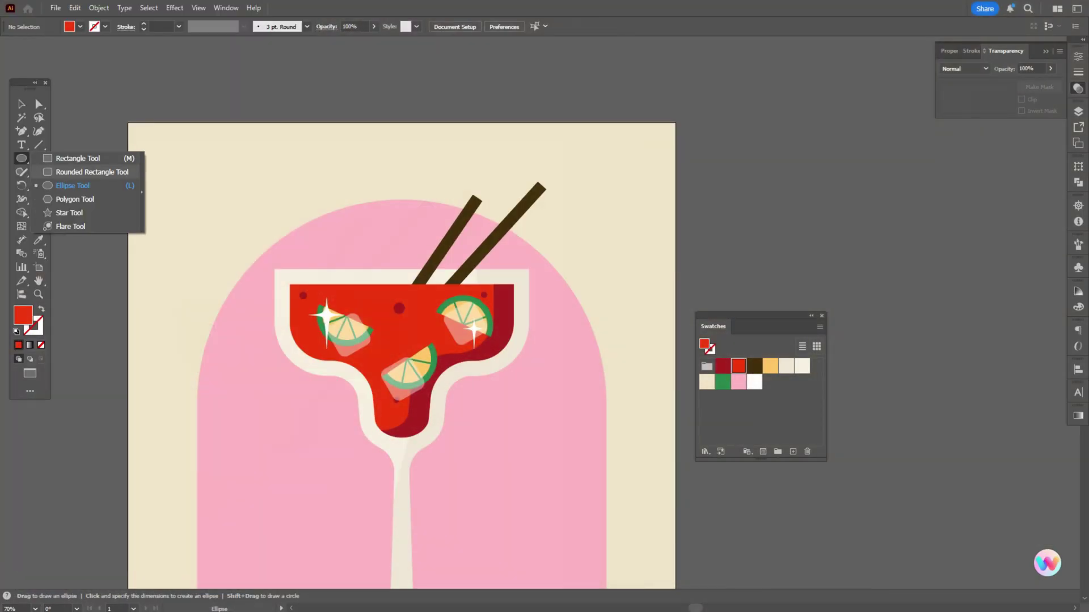
{"action": "left_click", "coordinate": [72, 185]}
{"action": "left_click_drag", "start_coordinate": [708, 181], "coordinate": [764, 251]}
{"action": "key", "text": "a"}
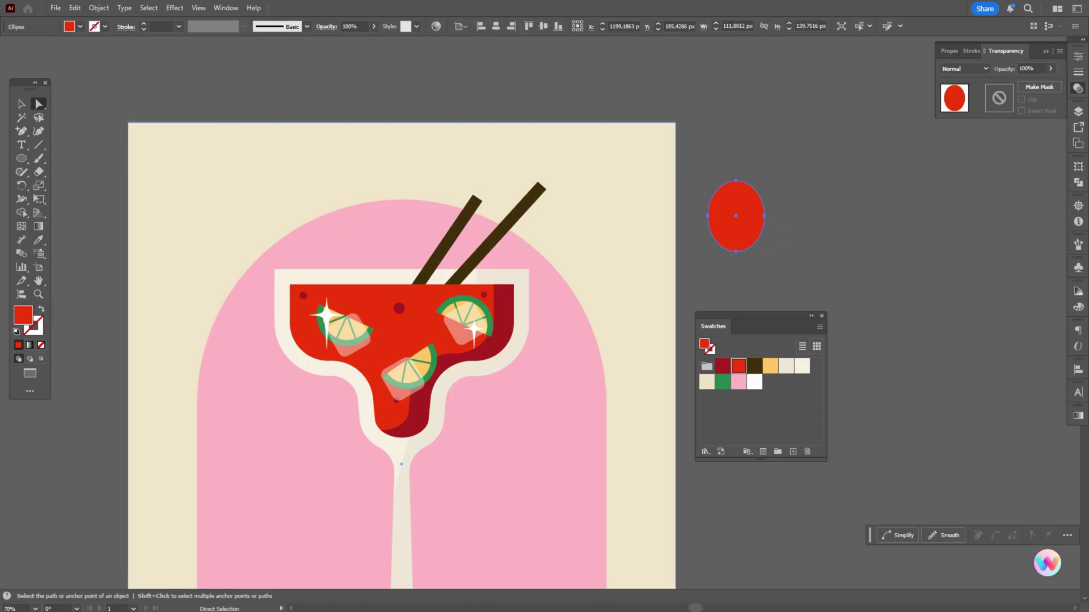
{"action": "left_click_drag", "start_coordinate": [736, 181], "coordinate": [736, 195]}
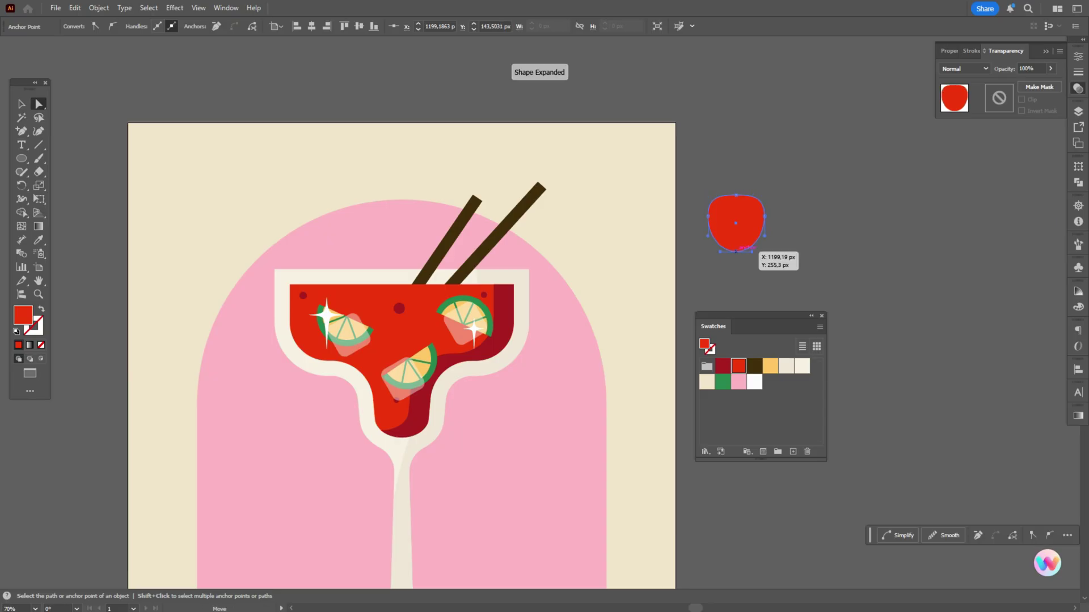
{"action": "left_click", "coordinate": [735, 251]}
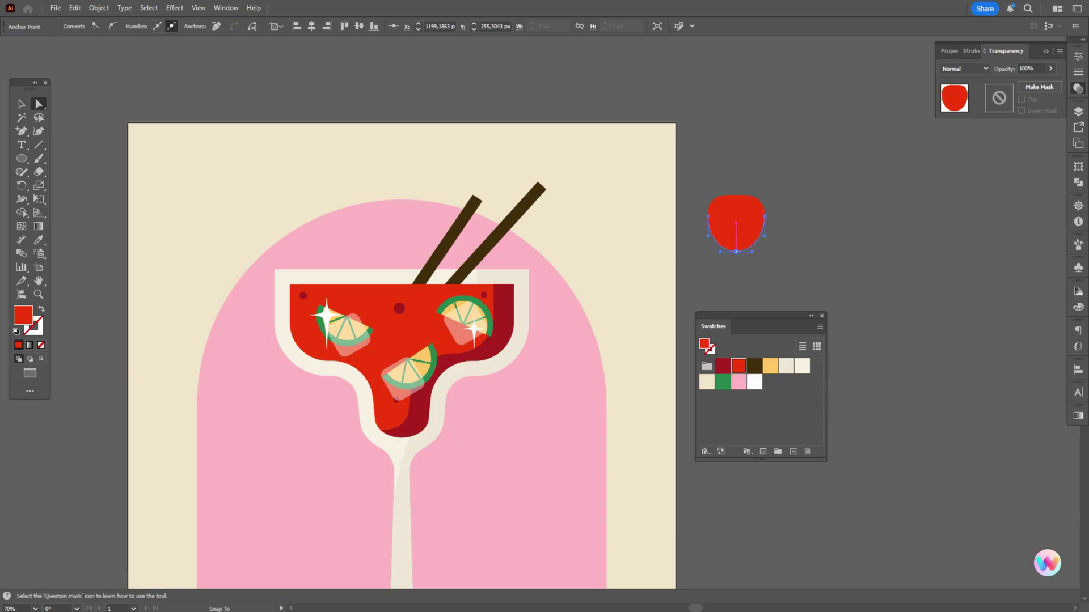
{"action": "key", "text": "v"}
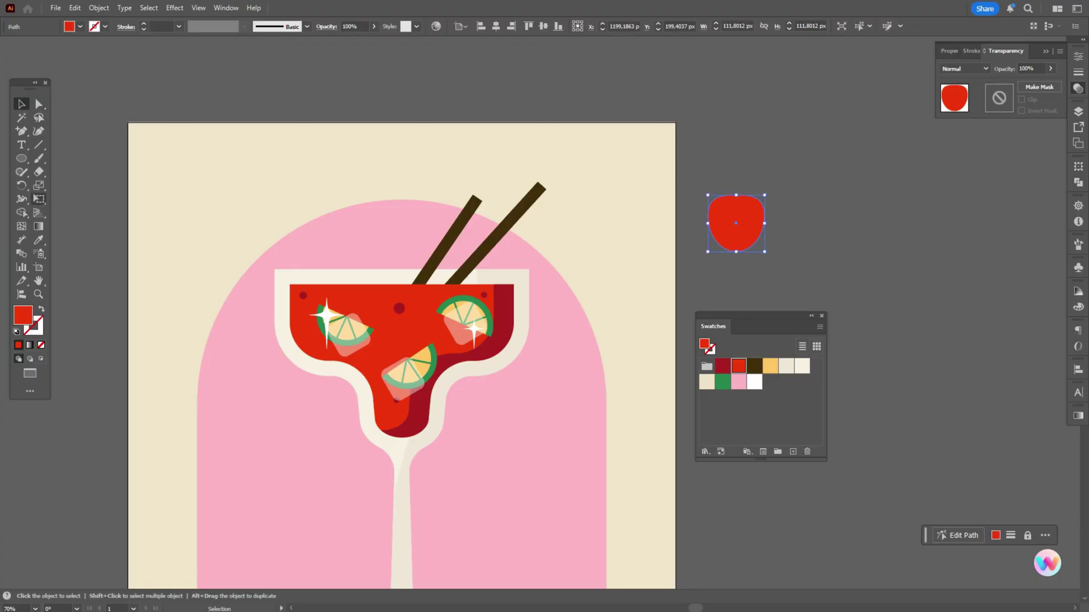
- Narrow the red shape's lower end with a Free Transform perspective distortion to form a tapered strawberry body about 108 px wide
{"action": "key", "text": "e"}
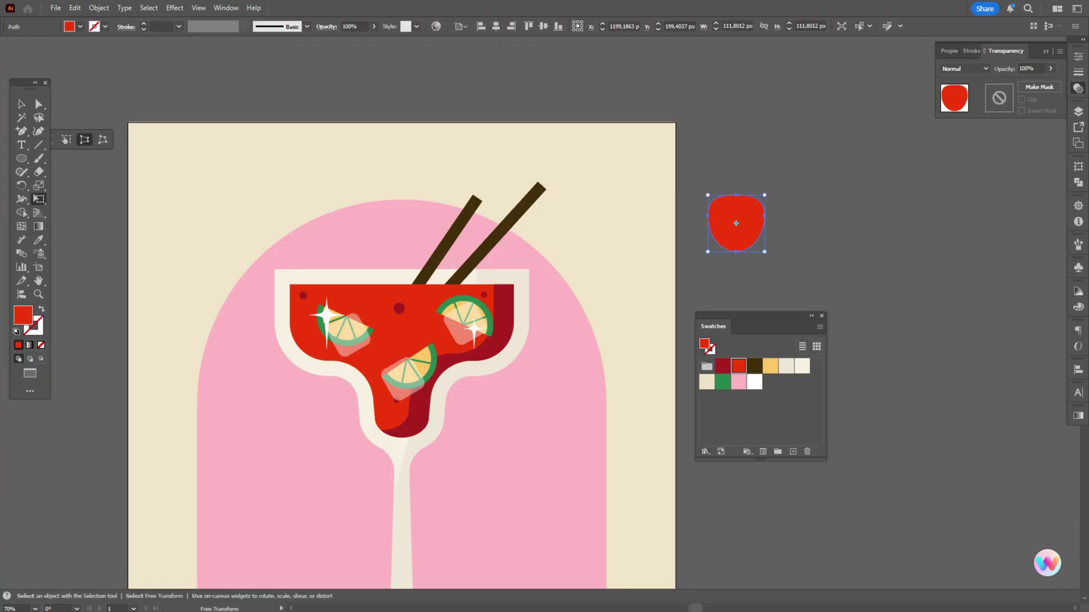
{"action": "left_click_drag", "start_coordinate": [765, 252], "coordinate": [754, 252]}
{"action": "left_click_drag", "start_coordinate": [708, 195], "coordinate": [702, 194]}
{"action": "key", "text": "v"}
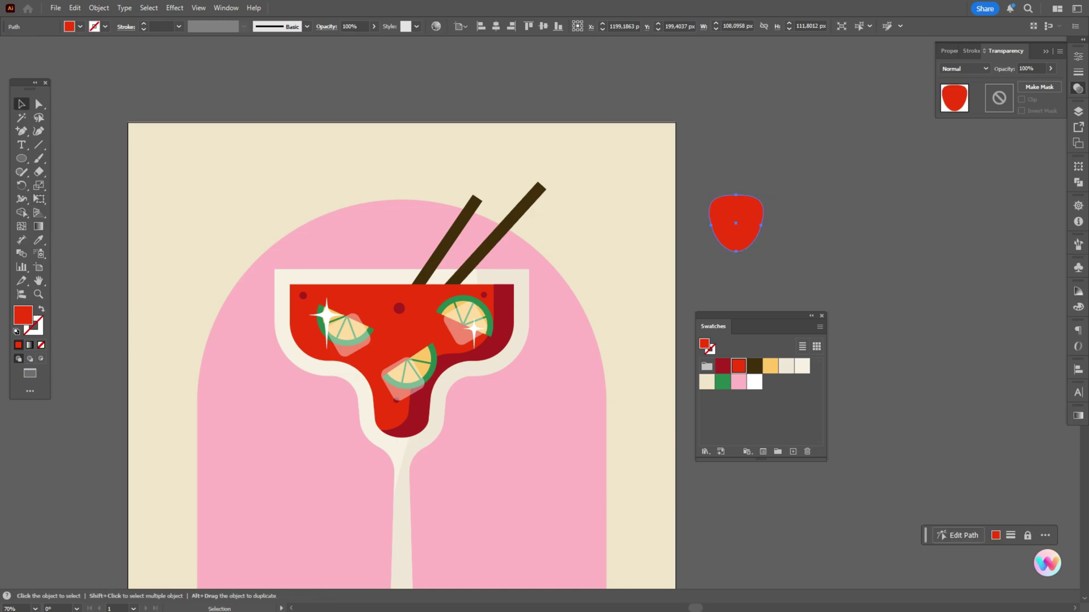
{"action": "left_click_drag", "start_coordinate": [757, 221], "coordinate": [757, 233]}
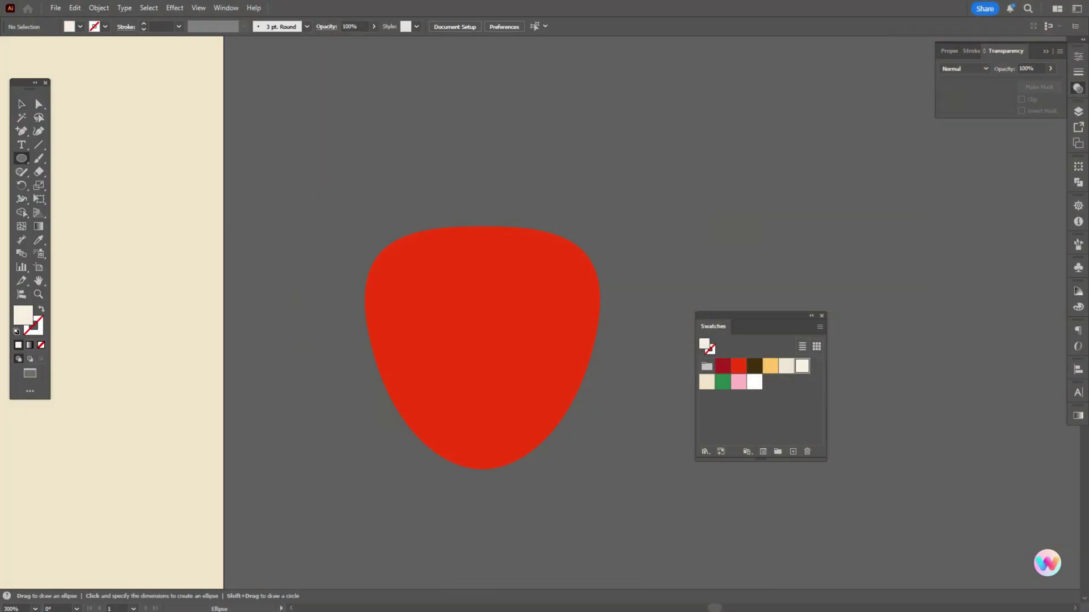
- Draw an off-white ellipse about 7 by 13 px near the upper left of the red strawberry shape as a seed
{"action": "left_click", "coordinate": [20, 158]}
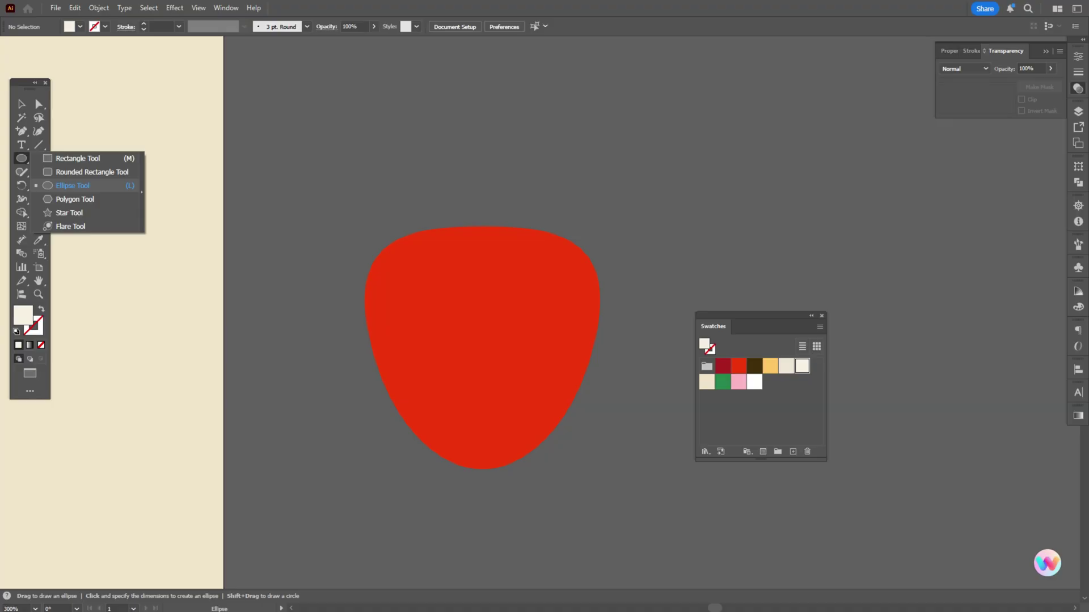
{"action": "left_click", "coordinate": [73, 186]}
{"action": "left_click_drag", "start_coordinate": [404, 275], "coordinate": [419, 302]}
{"action": "key", "text": "v"}
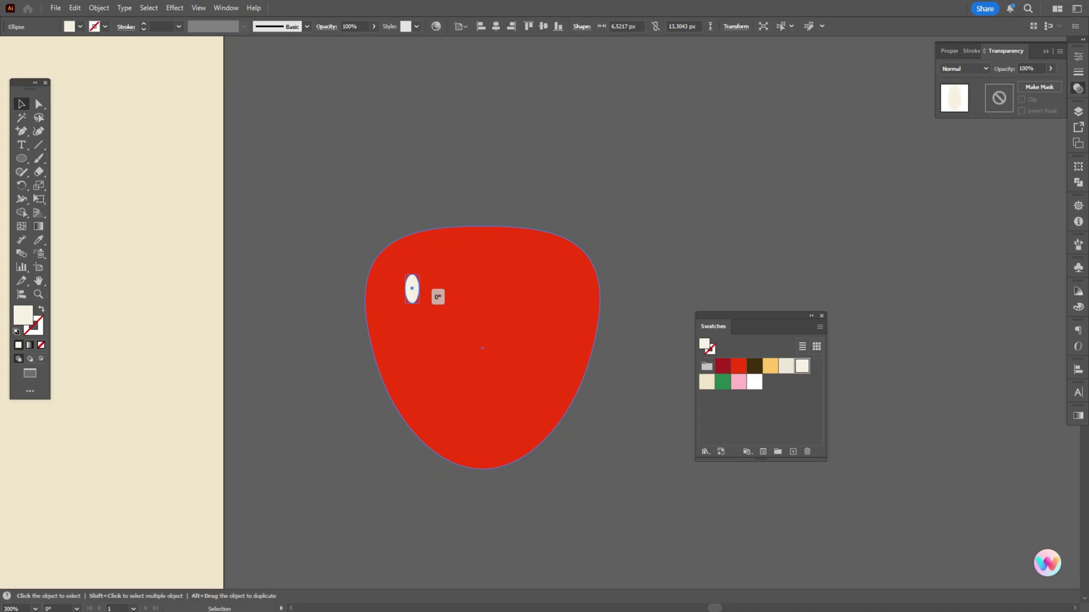
- Copy the off-white seed across the strawberry body to form rows of three, three and one seeds
{"action": "left_click_drag", "start_coordinate": [431, 292], "coordinate": [495, 283]}
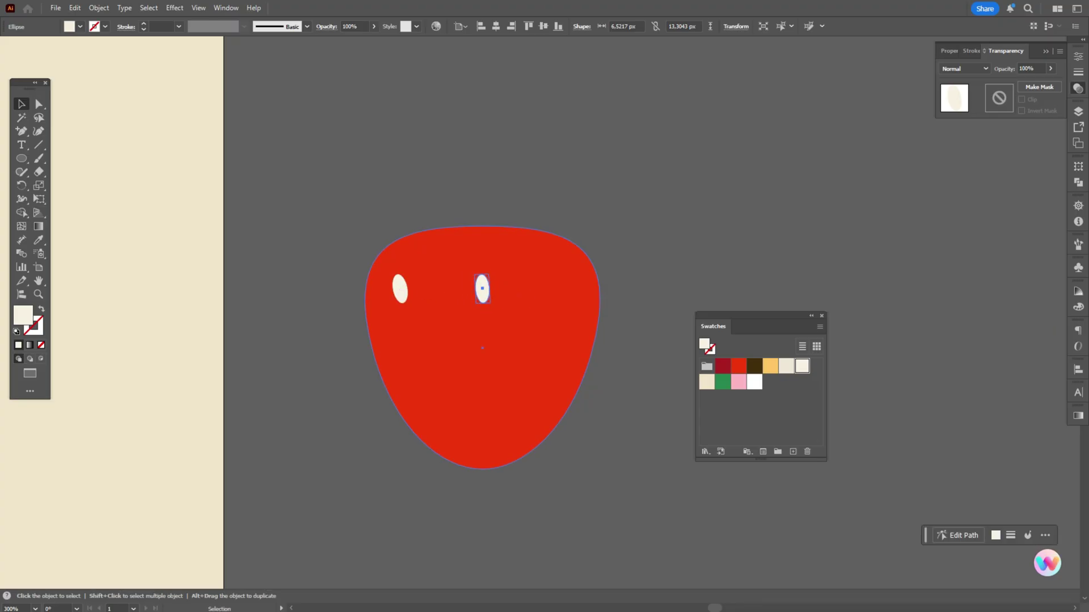
{"action": "left_click", "coordinate": [482, 289]}
{"action": "left_click_drag", "start_coordinate": [481, 289], "coordinate": [481, 412]}
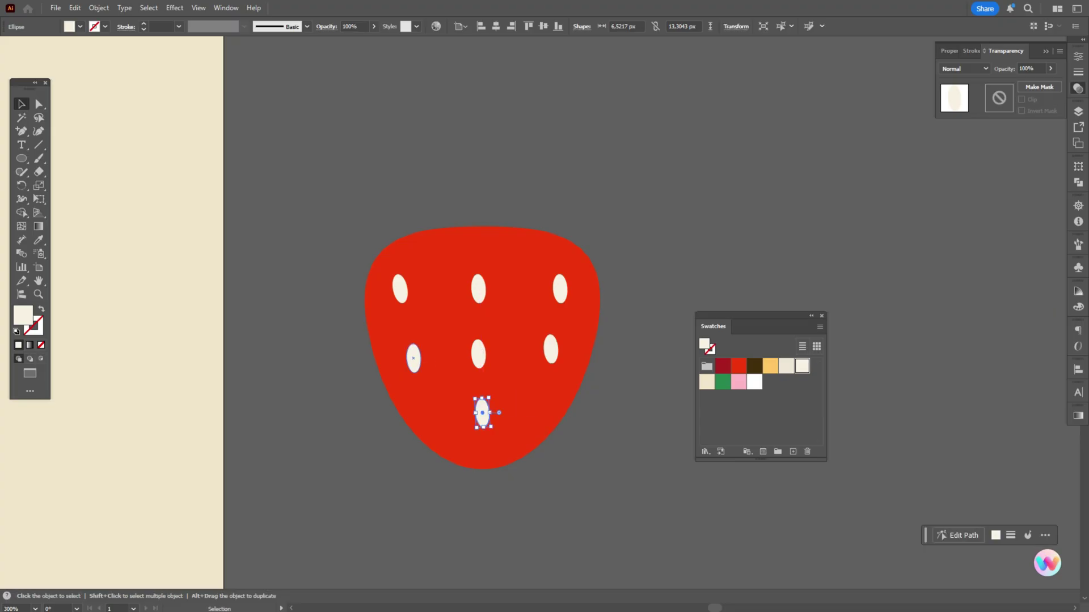
- Tilt the middle row's two outer seeds and the upper right seed to follow the strawberry's sides
{"action": "left_click", "coordinate": [413, 359]}
{"action": "left_click_drag", "start_coordinate": [424, 374], "coordinate": [442, 379]}
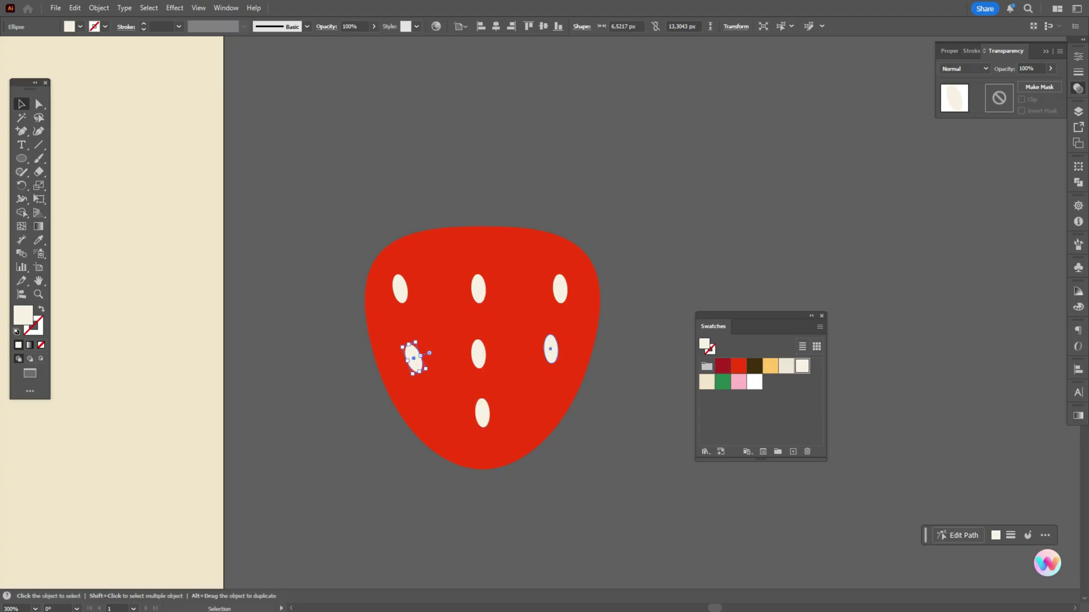
{"action": "left_click", "coordinate": [550, 349]}
{"action": "left_click_drag", "start_coordinate": [561, 365], "coordinate": [558, 368]}
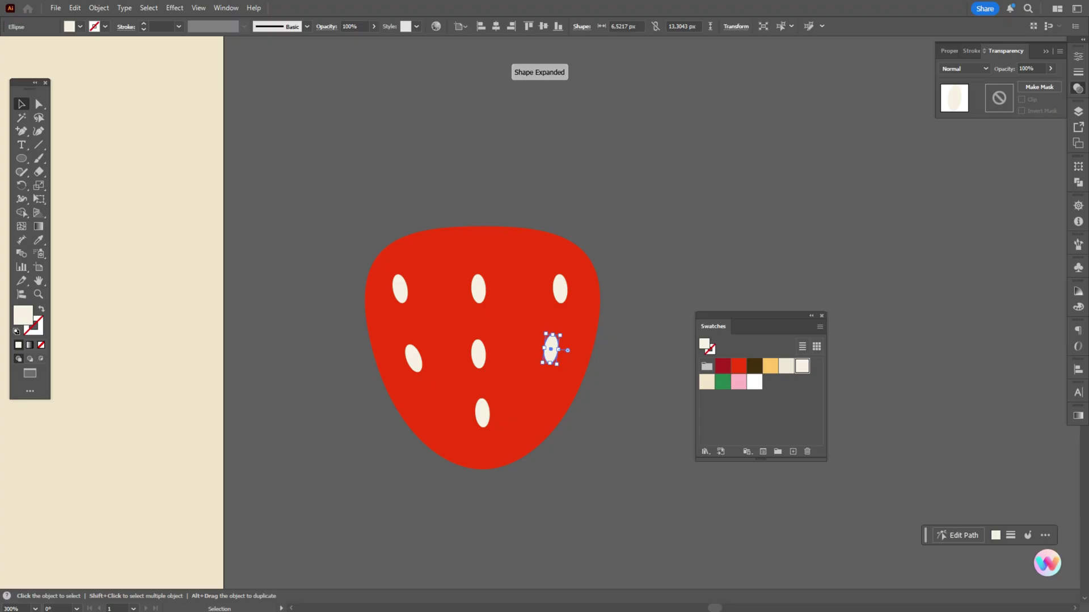
{"action": "left_click", "coordinate": [559, 288]}
{"action": "left_click_drag", "start_coordinate": [571, 305], "coordinate": [567, 307]}
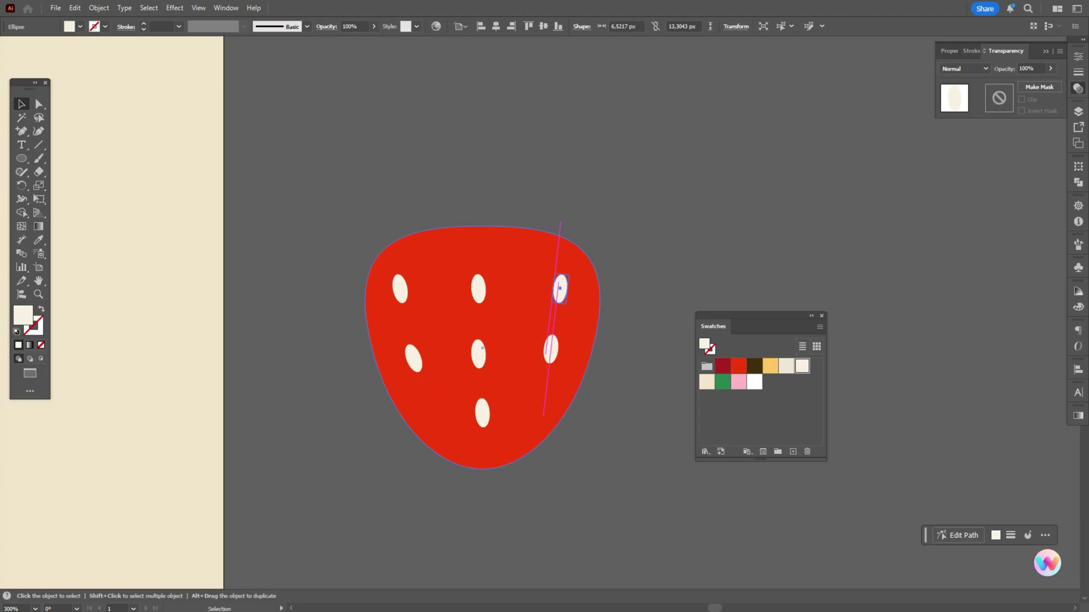
{"action": "left_click", "coordinate": [635, 329]}
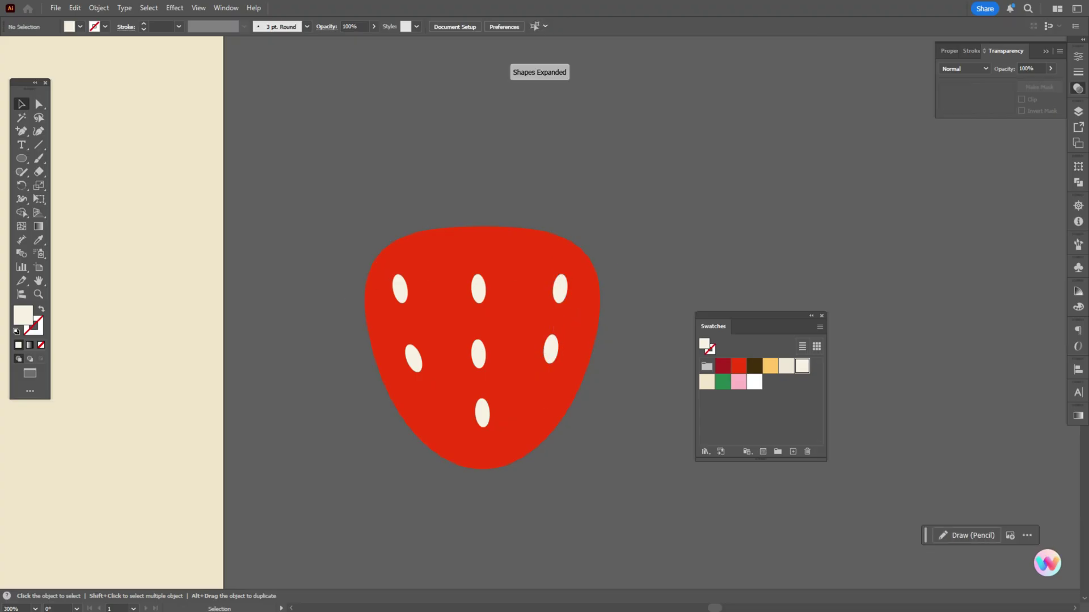
- Start a green leaf crown with the Pen tool at the strawberry's top centre, drawing a curved leaf pointing left
{"action": "scroll", "coordinate": [482, 362], "scroll_direction": "up", "scroll_amount": 2}
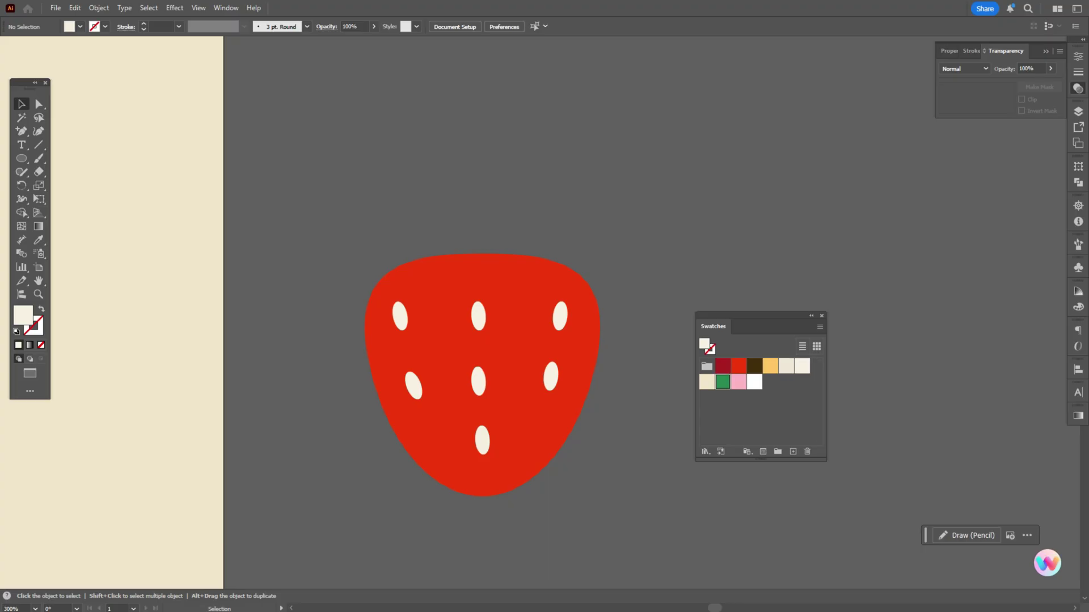
{"action": "left_click", "coordinate": [722, 382]}
{"action": "left_click_drag", "start_coordinate": [21, 131], "coordinate": [63, 144]}
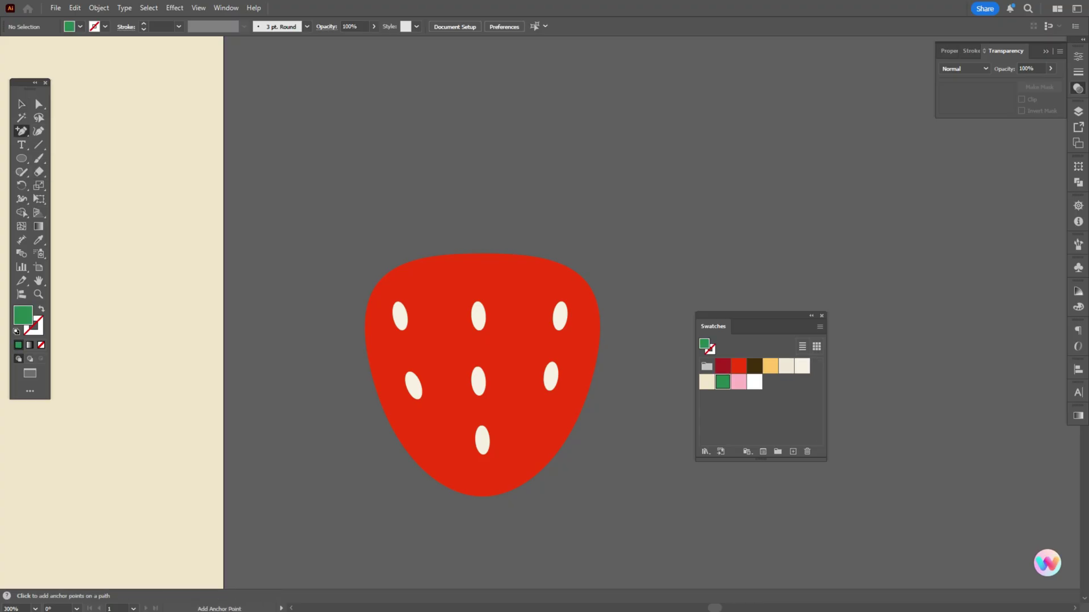
{"action": "key", "text": "p"}
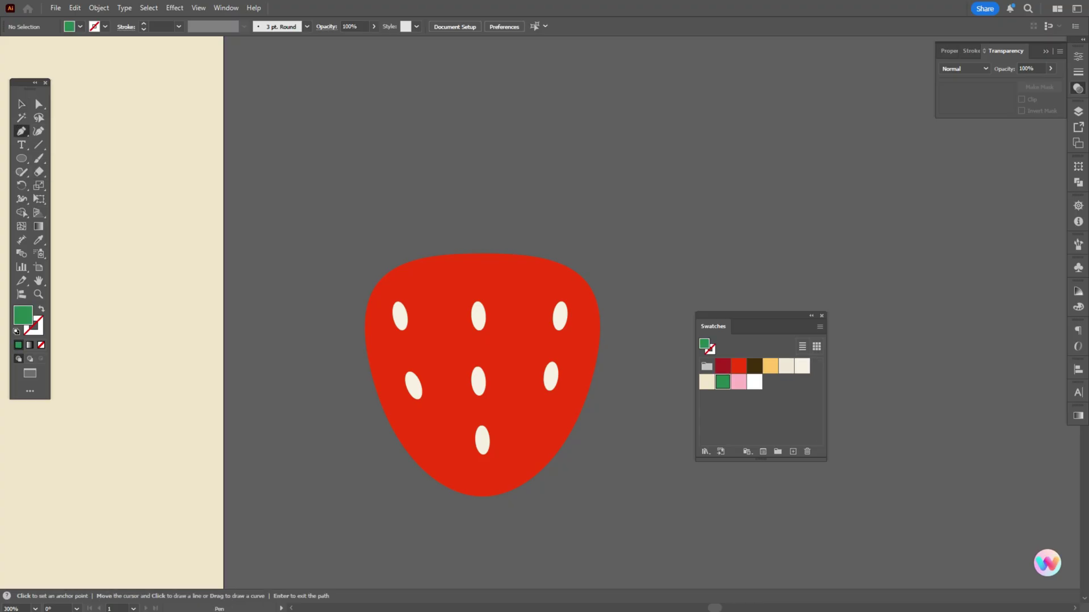
{"action": "left_click", "coordinate": [483, 263]}
{"action": "left_click_drag", "start_coordinate": [379, 248], "coordinate": [350, 215]}
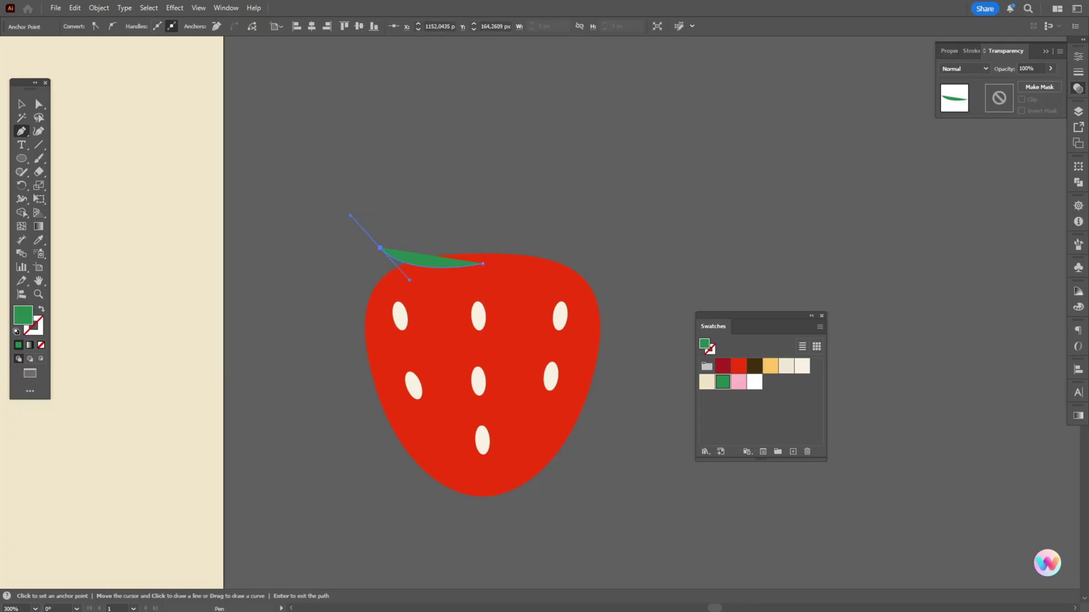
{"action": "left_click_drag", "start_coordinate": [447, 239], "coordinate": [481, 257]}
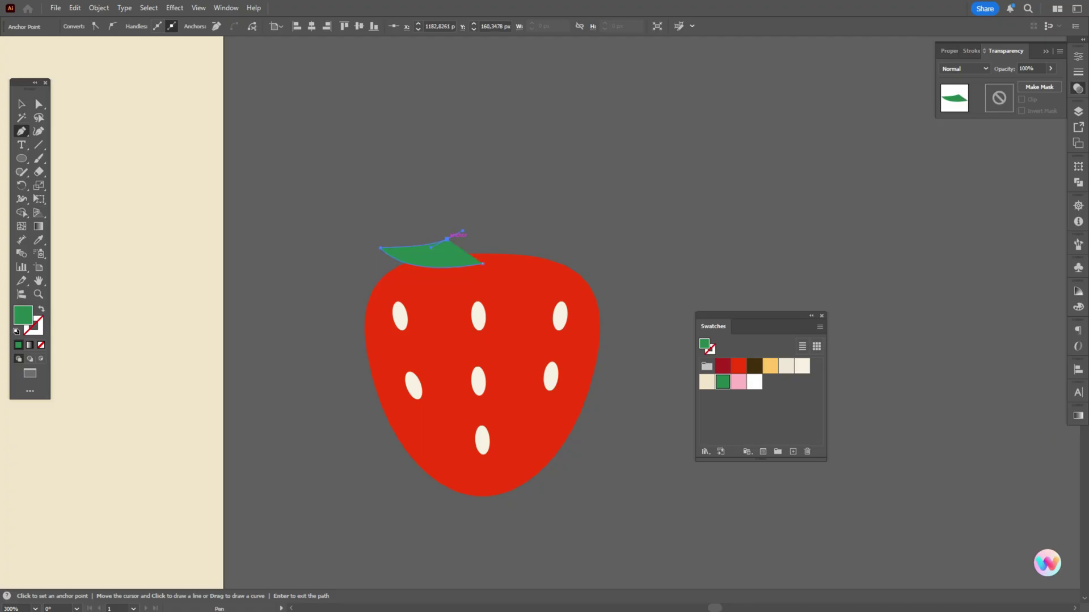
- Continue the green crown path with a curved upper-left leaf and a tall pointed central leaf
{"action": "left_click_drag", "start_coordinate": [441, 200], "coordinate": [431, 194]}
{"action": "left_click_drag", "start_coordinate": [428, 193], "coordinate": [433, 172]}
{"action": "left_click", "coordinate": [428, 194]}
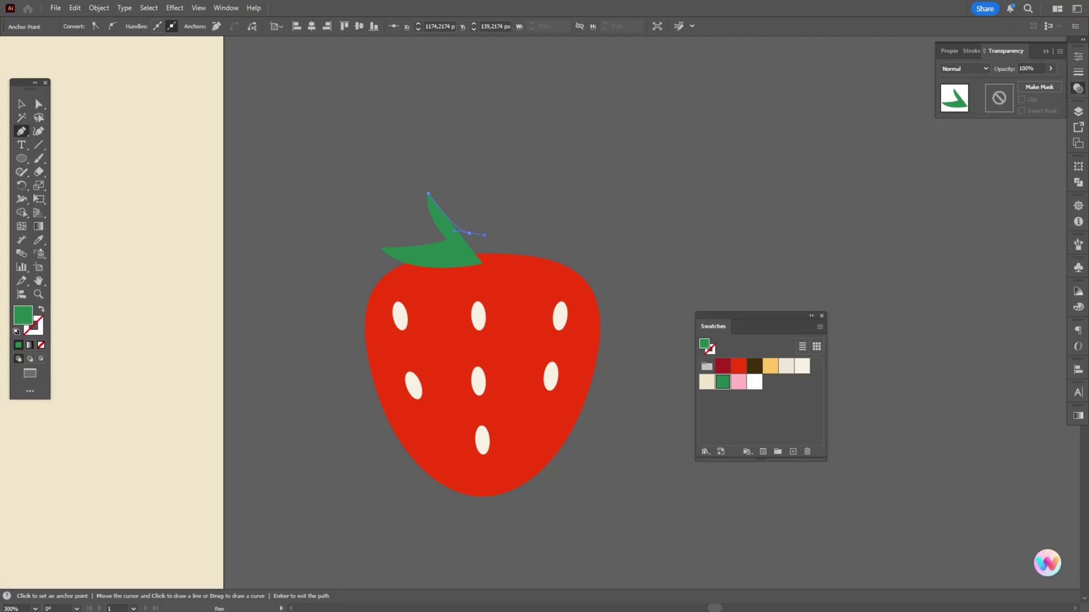
{"action": "left_click_drag", "start_coordinate": [469, 233], "coordinate": [504, 133]}
{"action": "left_click", "coordinate": [497, 173]}
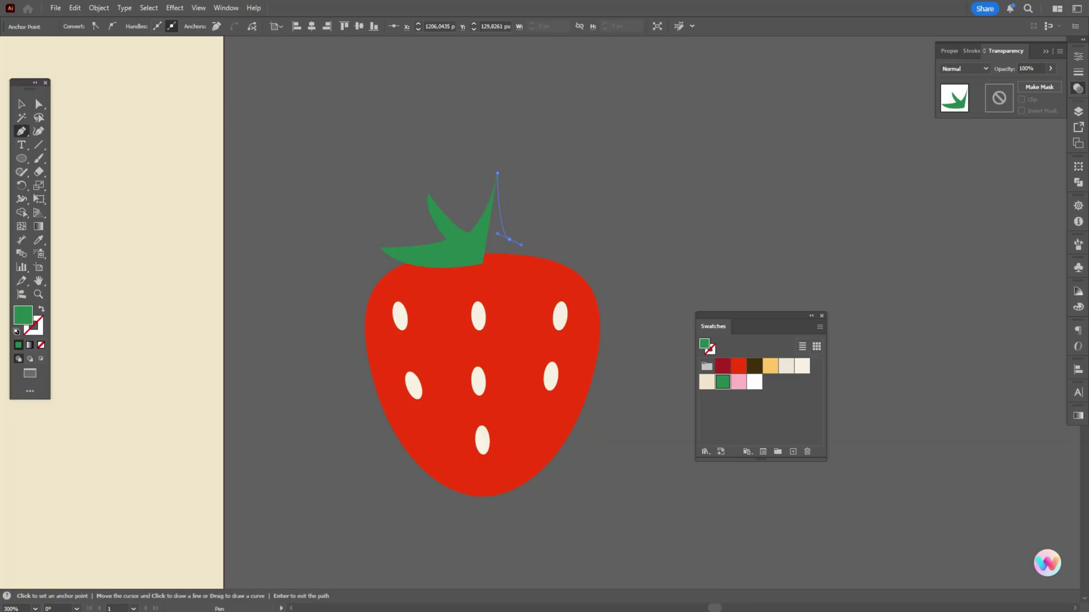
- Add two curved leaves on the crown's right side and close the path, making it about 86 by 52 px
{"action": "left_click_drag", "start_coordinate": [509, 239], "coordinate": [524, 246]}
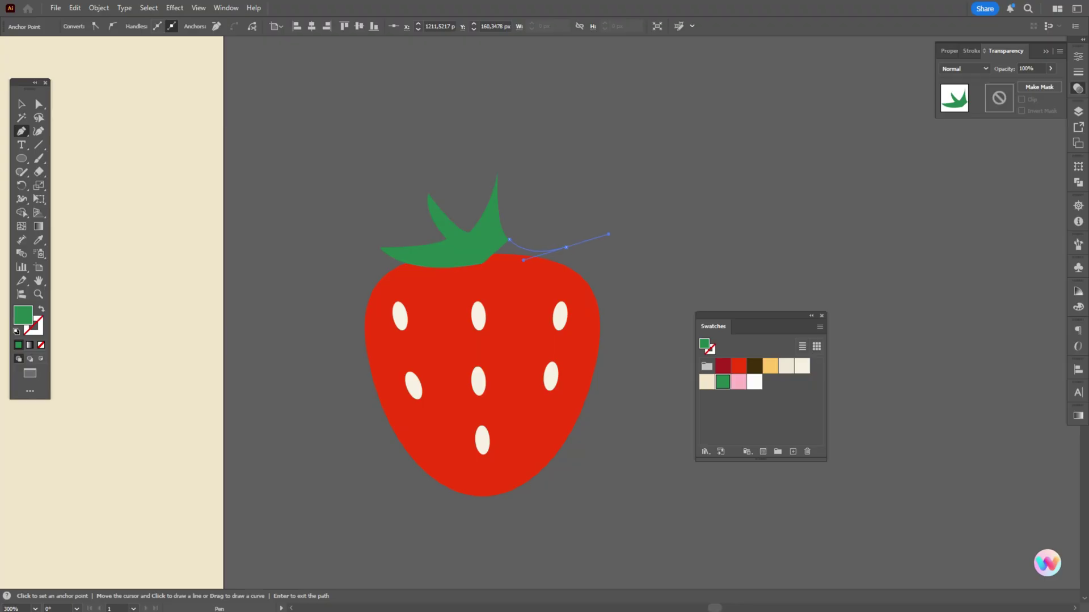
{"action": "left_click_drag", "start_coordinate": [609, 233], "coordinate": [607, 234]}
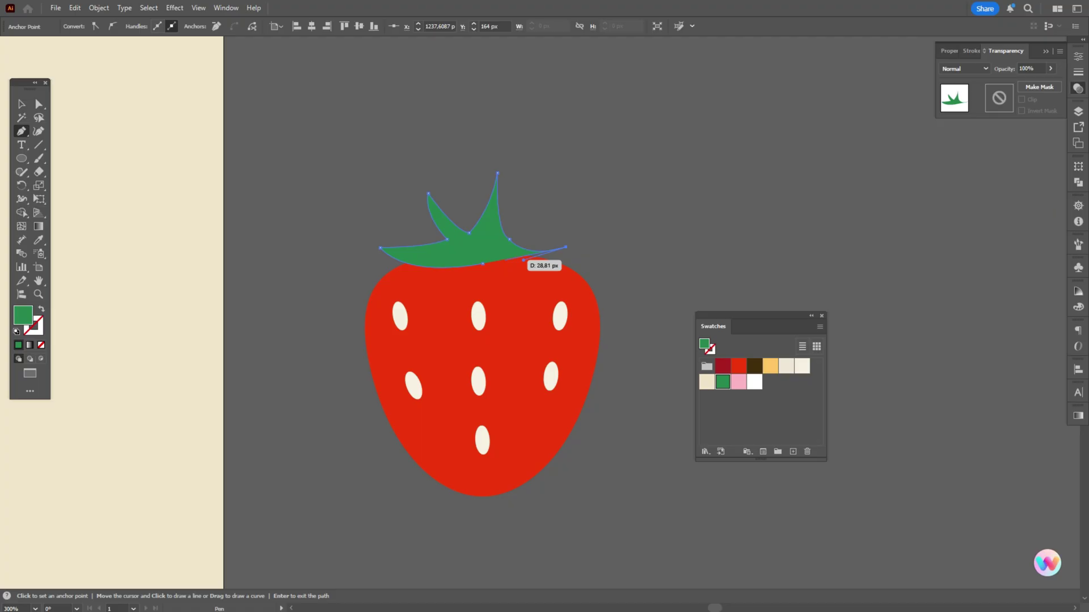
{"action": "left_click_drag", "start_coordinate": [509, 260], "coordinate": [460, 254]}
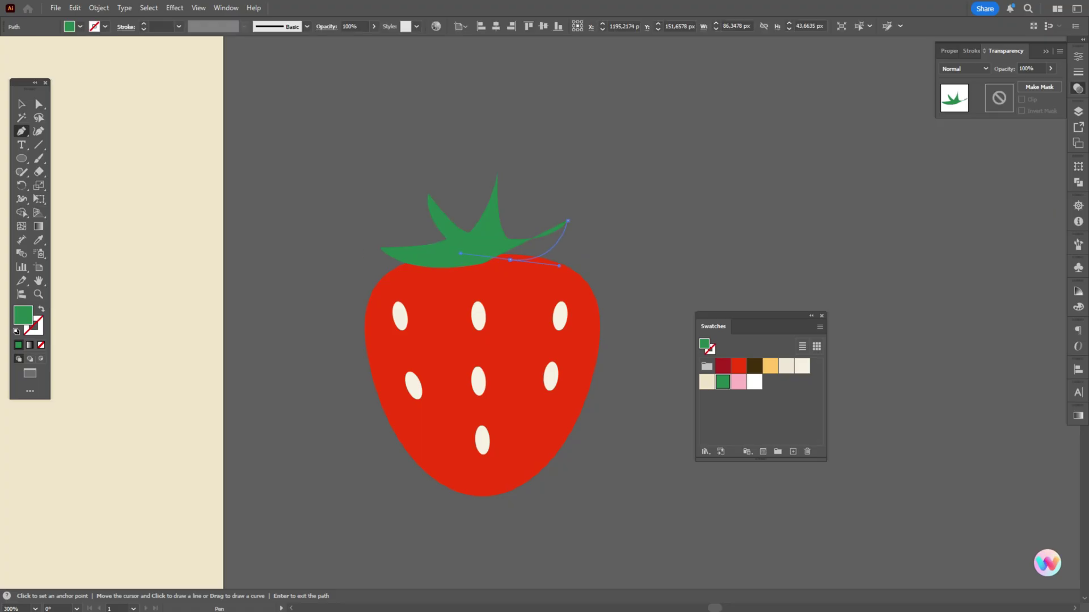
{"action": "left_click_drag", "start_coordinate": [568, 279], "coordinate": [609, 274]}
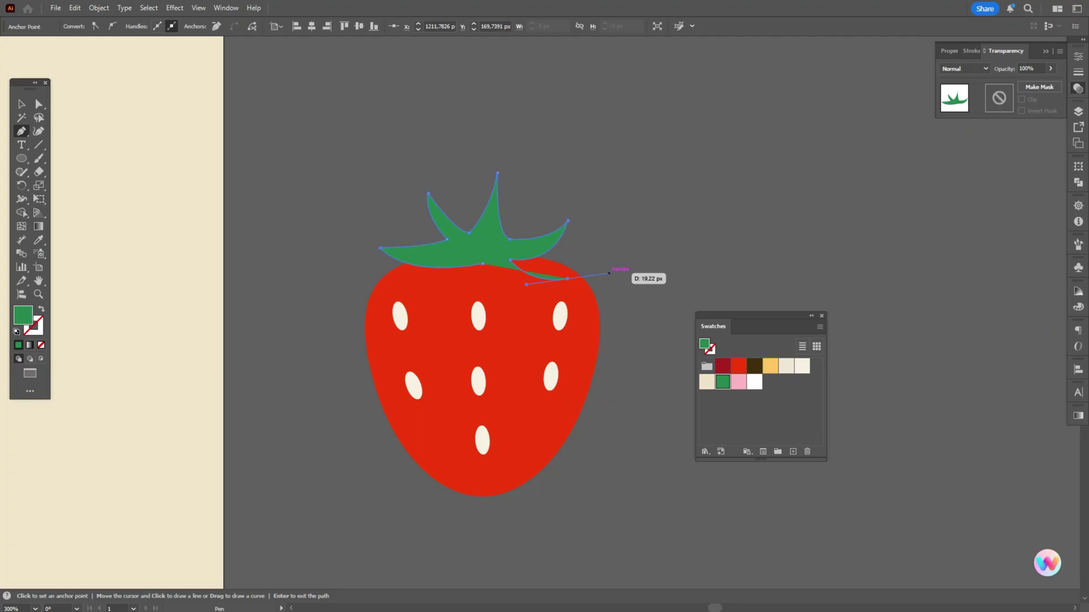
{"action": "left_click", "coordinate": [567, 279]}
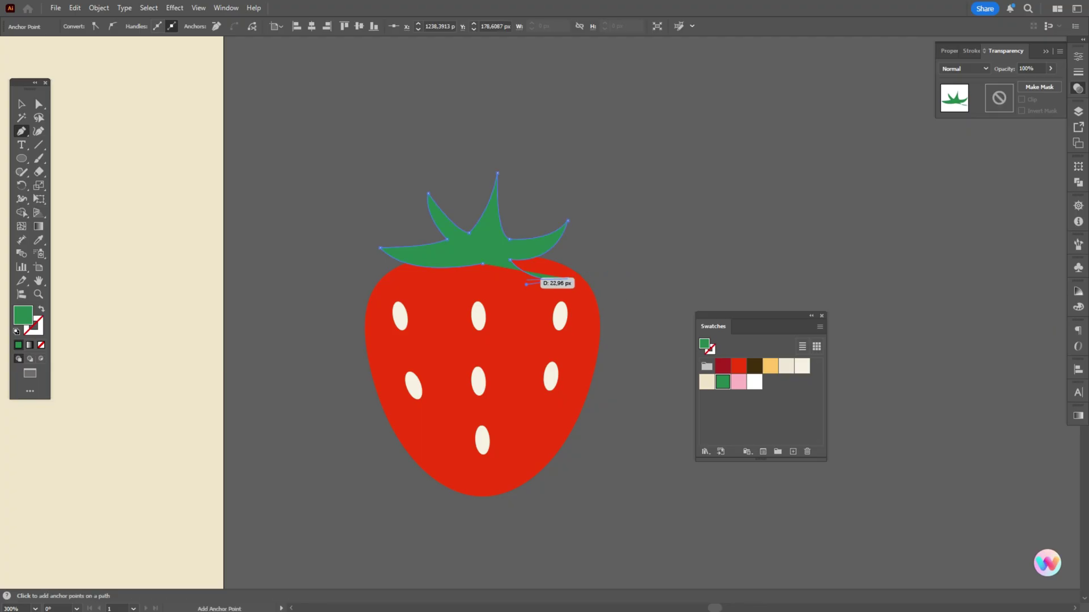
{"action": "left_click_drag", "start_coordinate": [482, 263], "coordinate": [448, 224]}
{"action": "key", "text": "v"}
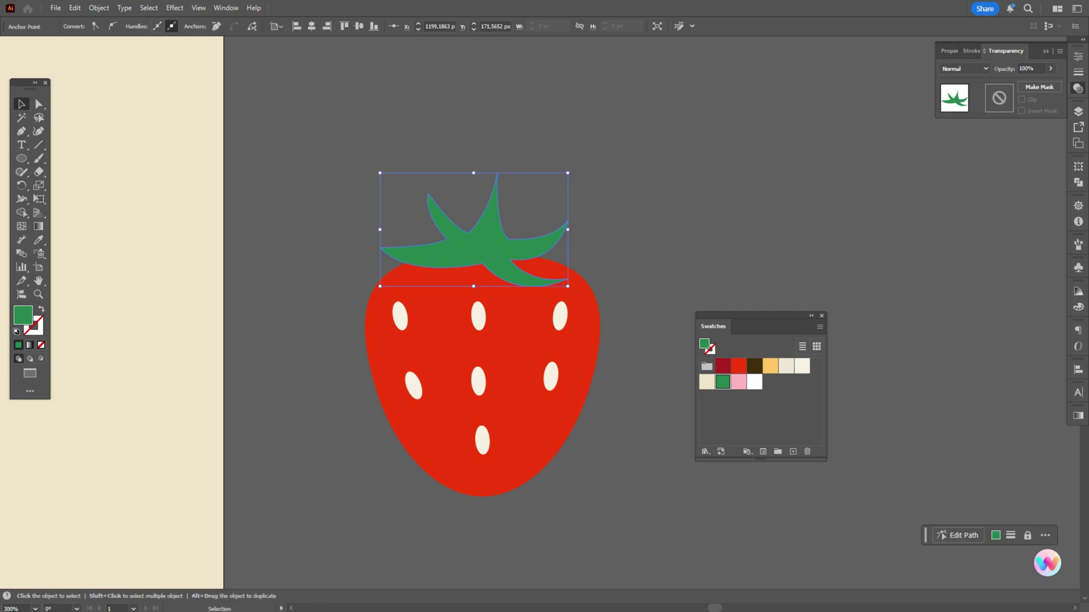
- Rotate the green crown slightly counterclockwise and lower the tip of its central leaf until the crown is about 42 px tall
{"action": "left_click", "coordinate": [267, 209]}
{"action": "left_click", "coordinate": [480, 248]}
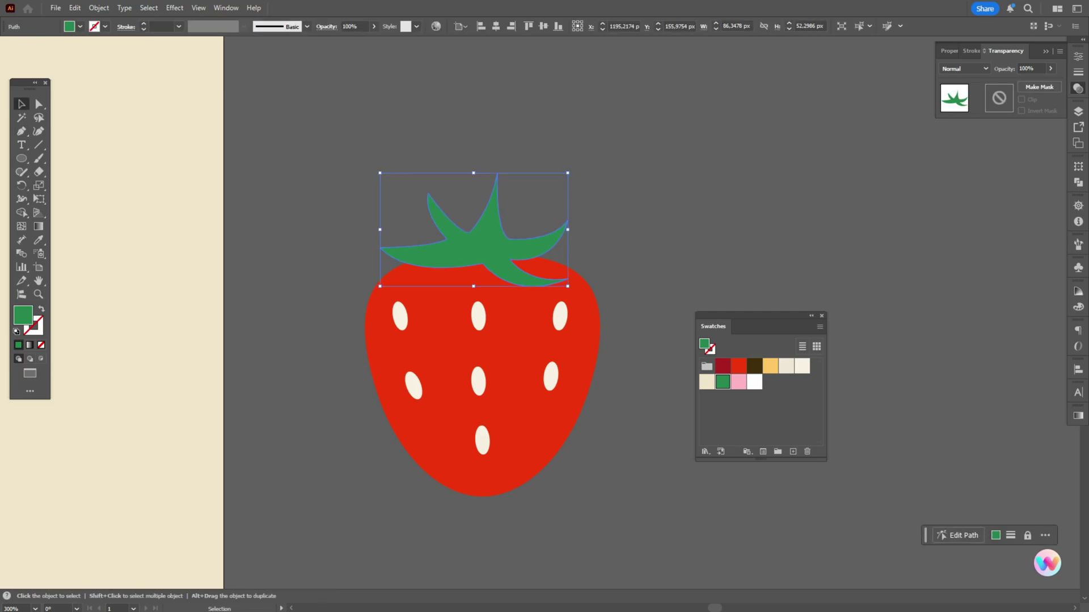
{"action": "left_click_drag", "start_coordinate": [577, 230], "coordinate": [591, 207]}
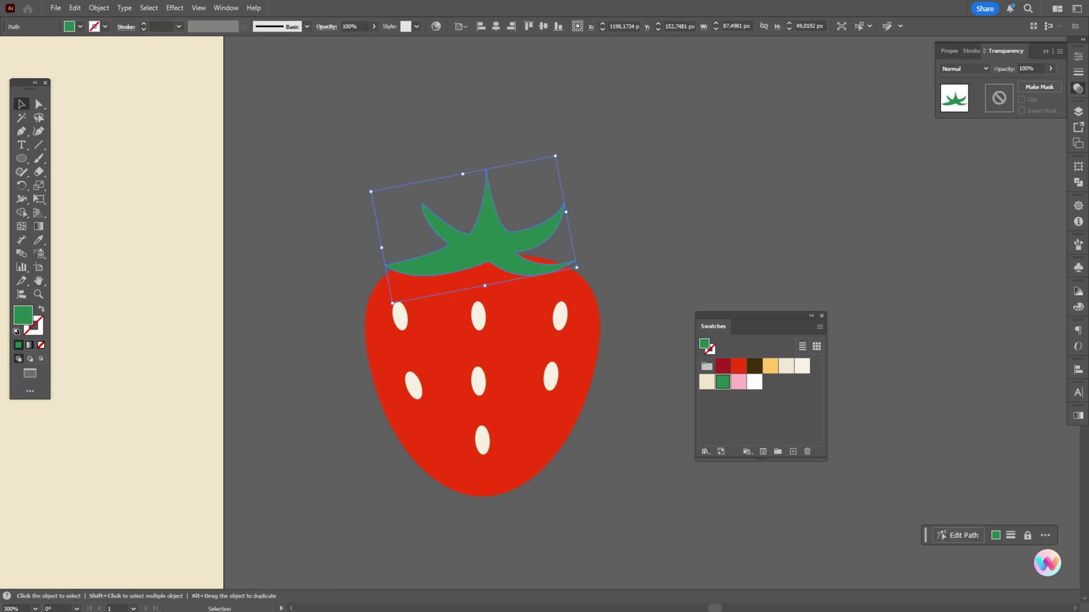
{"action": "key", "text": "a"}
{"action": "key", "text": "ctrl+shift+a"}
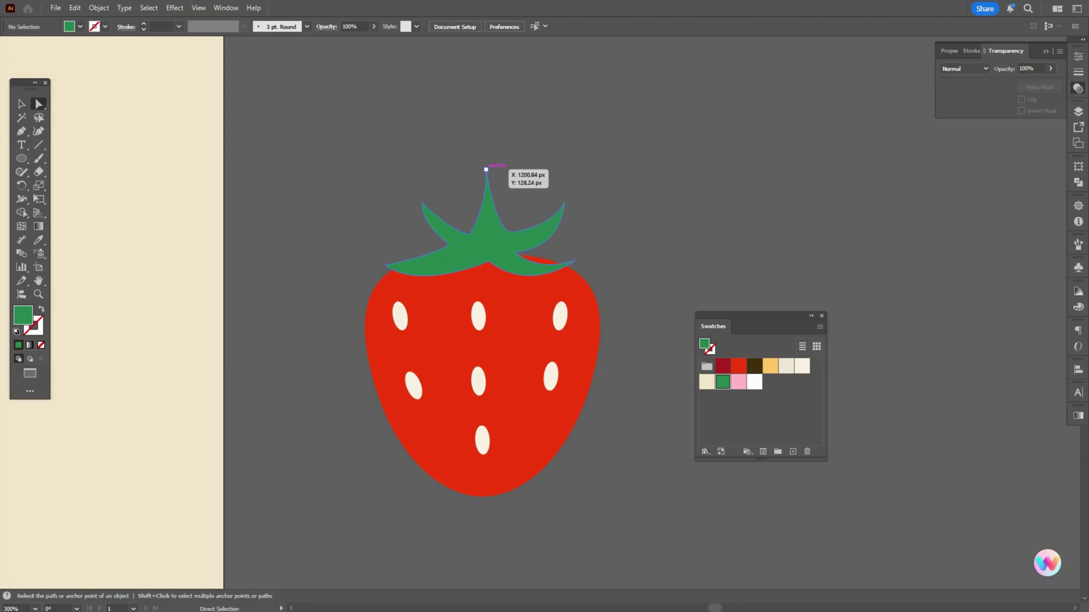
{"action": "left_click", "coordinate": [485, 169]}
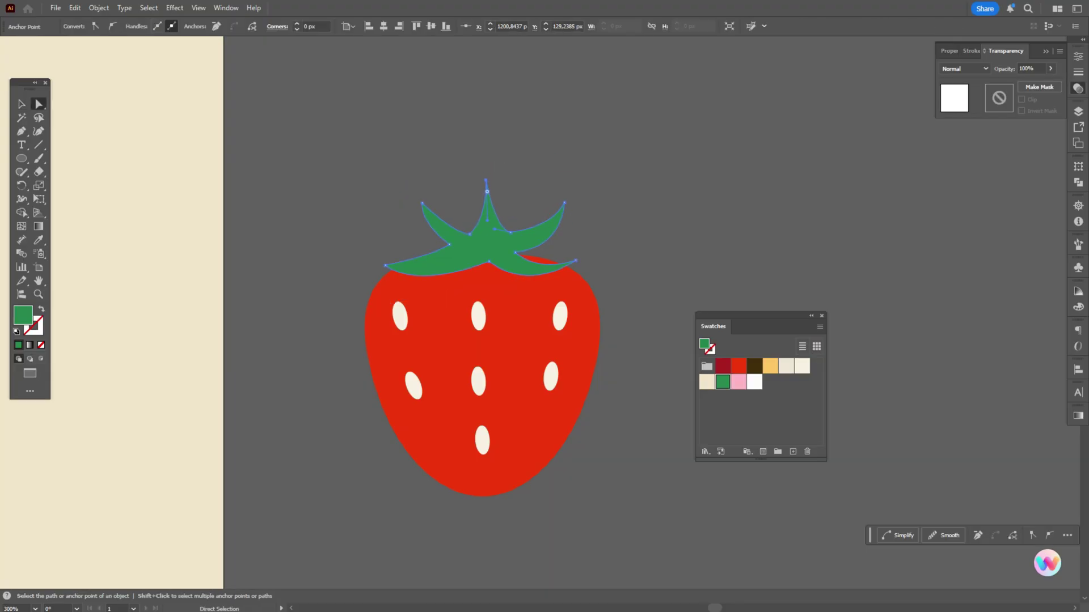
{"action": "key", "text": "ctrl+shift+a"}
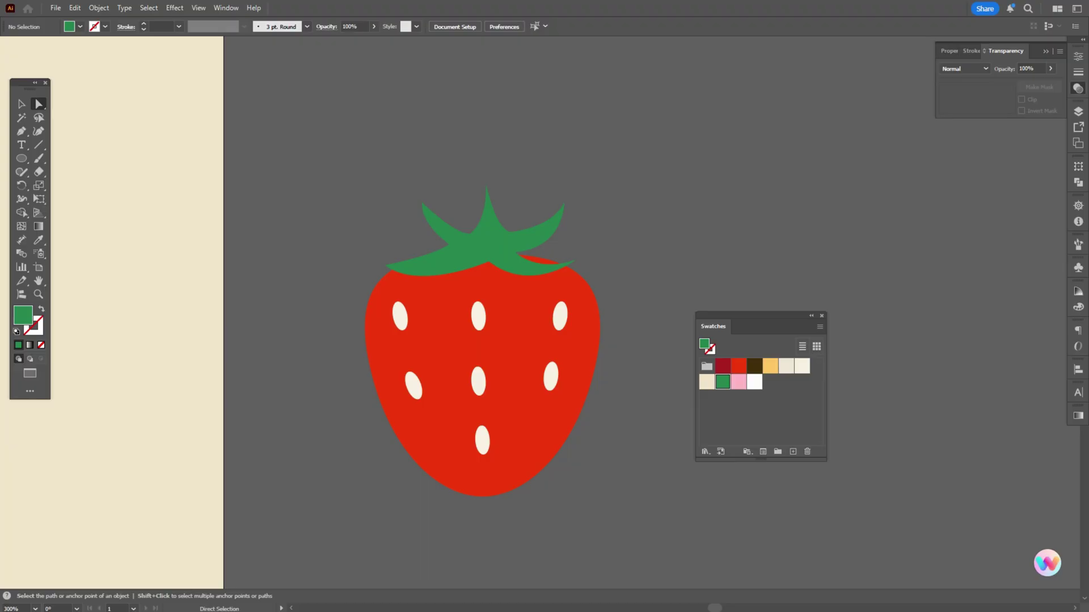
- Rotate the green crown slightly clockwise and shift it down and right to sit centred on the strawberry's top
{"action": "key", "text": "v"}
{"action": "left_click", "coordinate": [547, 220]}
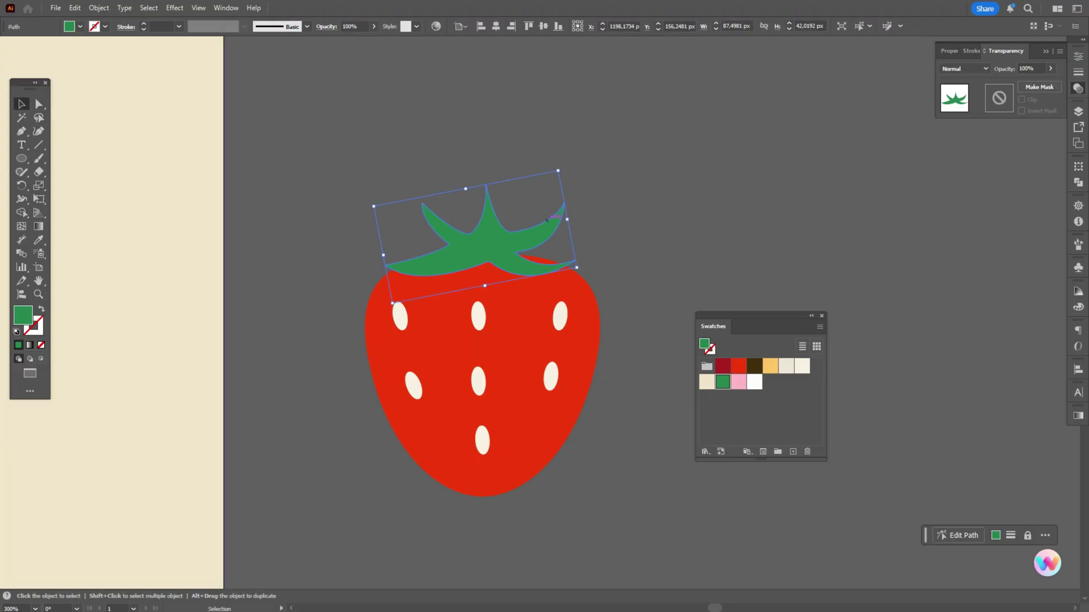
{"action": "left_click_drag", "start_coordinate": [588, 211], "coordinate": [590, 223]}
{"action": "left_click_drag", "start_coordinate": [518, 242], "coordinate": [535, 257]}
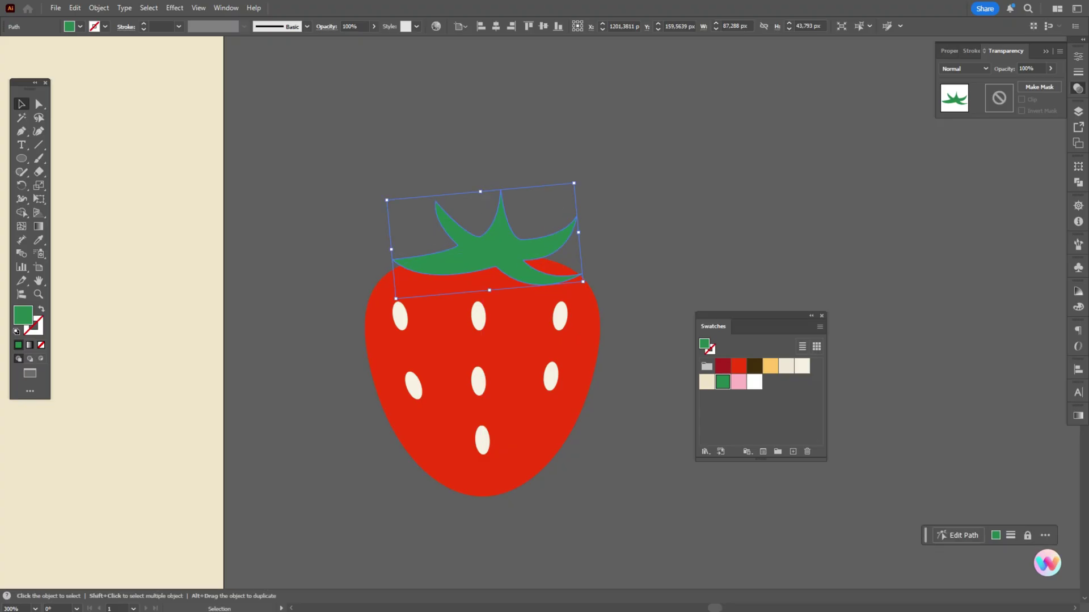
{"action": "key", "text": "ctrl+shift+a"}
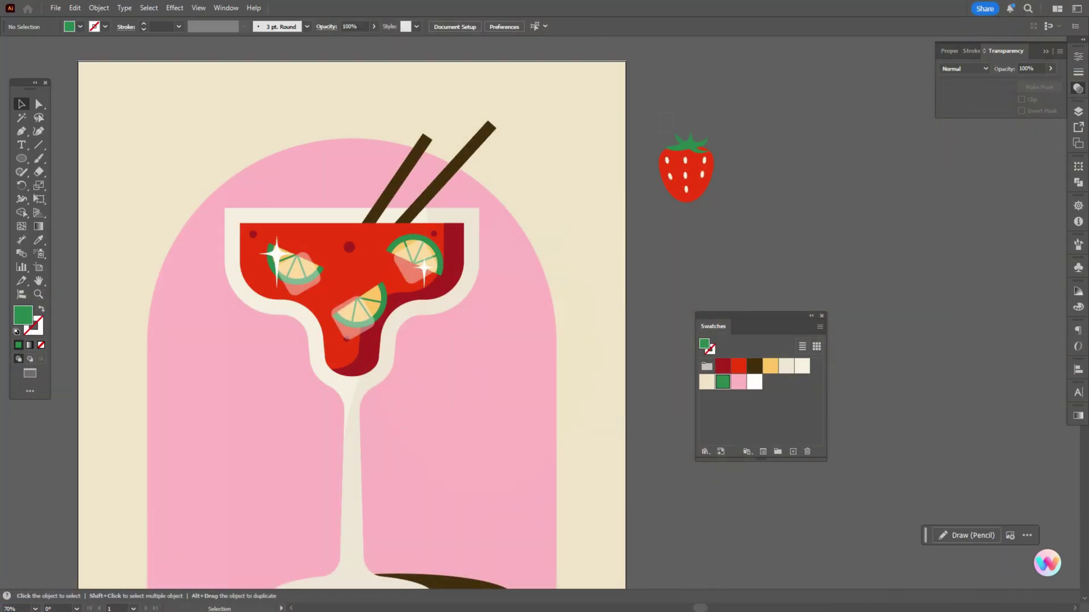
- Group all the strawberry parts and place the group, tilted clockwise, on the upper left corner of the glass rim
{"action": "left_click_drag", "start_coordinate": [659, 112], "coordinate": [724, 215]}
{"action": "key", "text": "ctrl+g"}
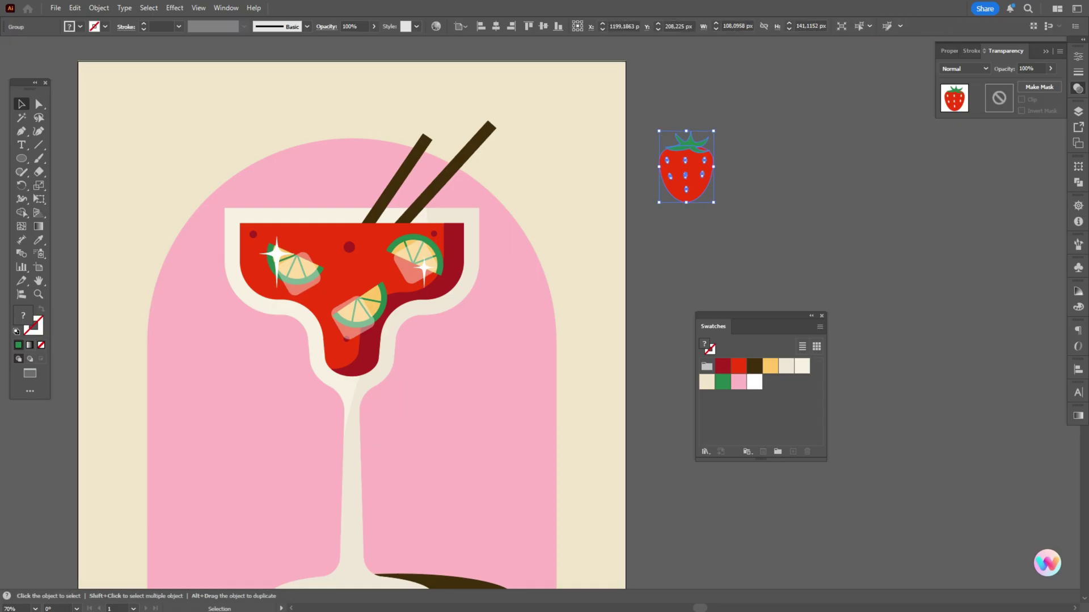
{"action": "left_click_drag", "start_coordinate": [719, 128], "coordinate": [225, 199]}
- Copy the strawberry onto the shadow by the glass's foot and send it, with the shadow and backgrounds, behind the glass
{"action": "scroll", "coordinate": [225, 199], "scroll_direction": "down", "scroll_amount": 3}
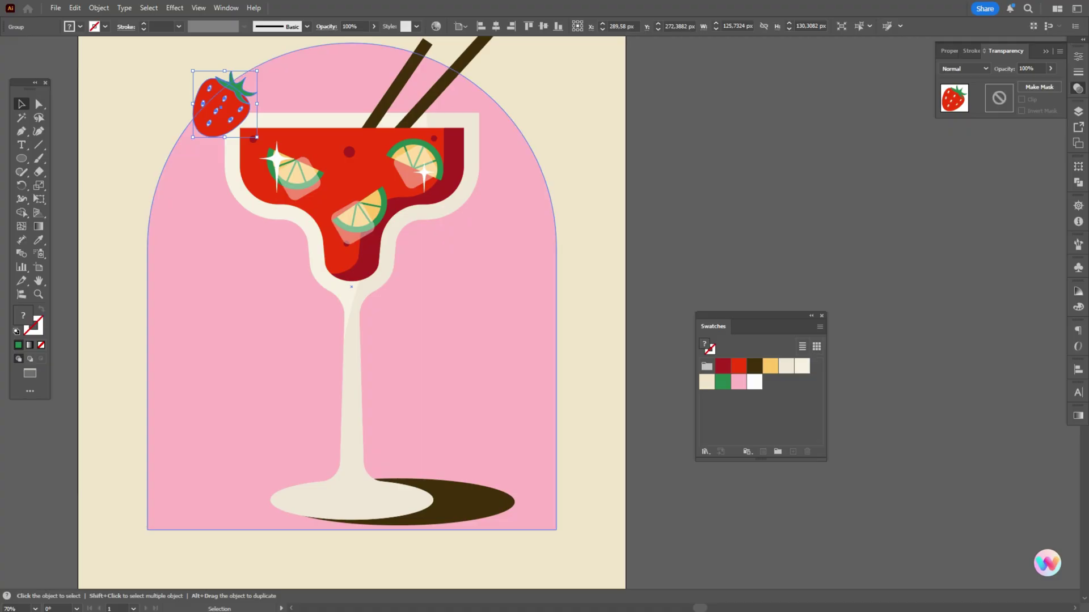
{"action": "left_click_drag", "start_coordinate": [224, 105], "coordinate": [434, 472], "text": "alt"}
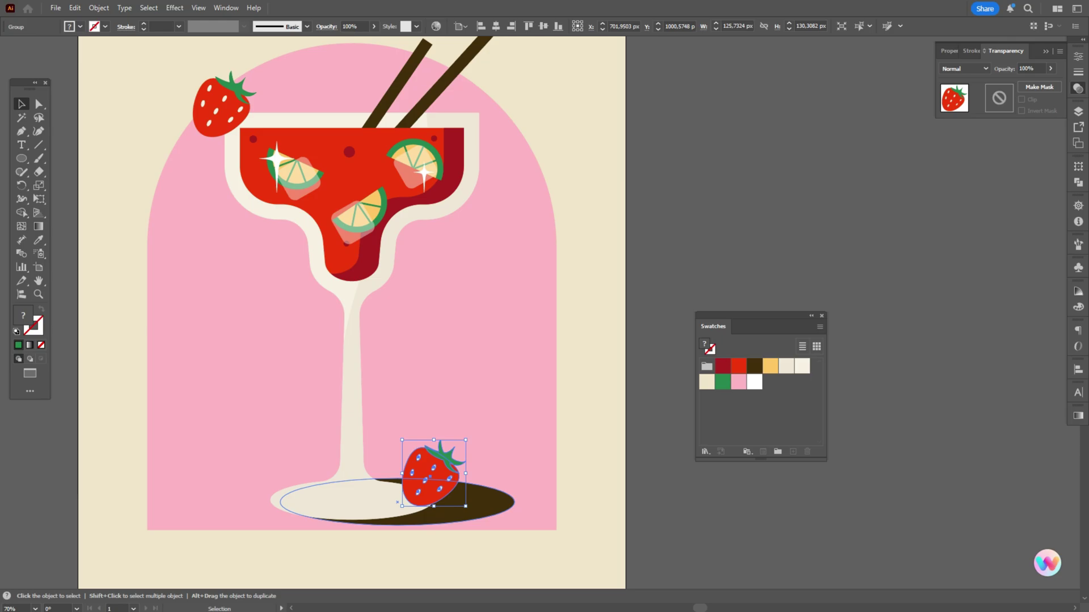
{"action": "left_click", "coordinate": [487, 498], "text": "shift"}
{"action": "left_click", "coordinate": [525, 474], "text": "shift"}
{"action": "left_click", "coordinate": [590, 455], "text": "shift"}
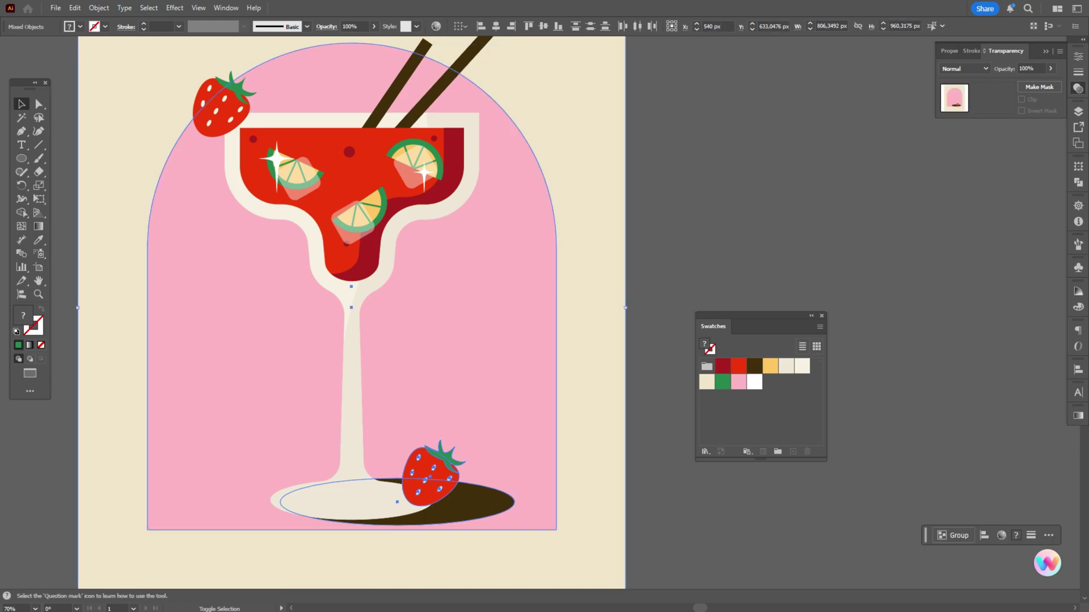
{"action": "right_click", "coordinate": [594, 455]}
{"action": "mouse_move", "coordinate": [652, 397]}
{"action": "left_click", "coordinate": [754, 435]}
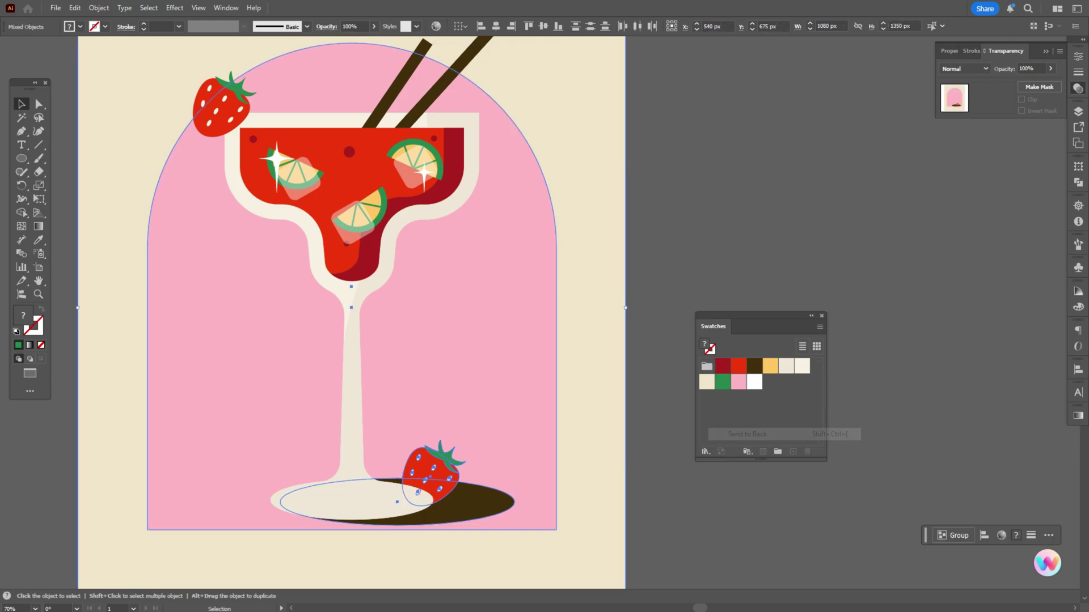
{"action": "left_click", "coordinate": [755, 499]}
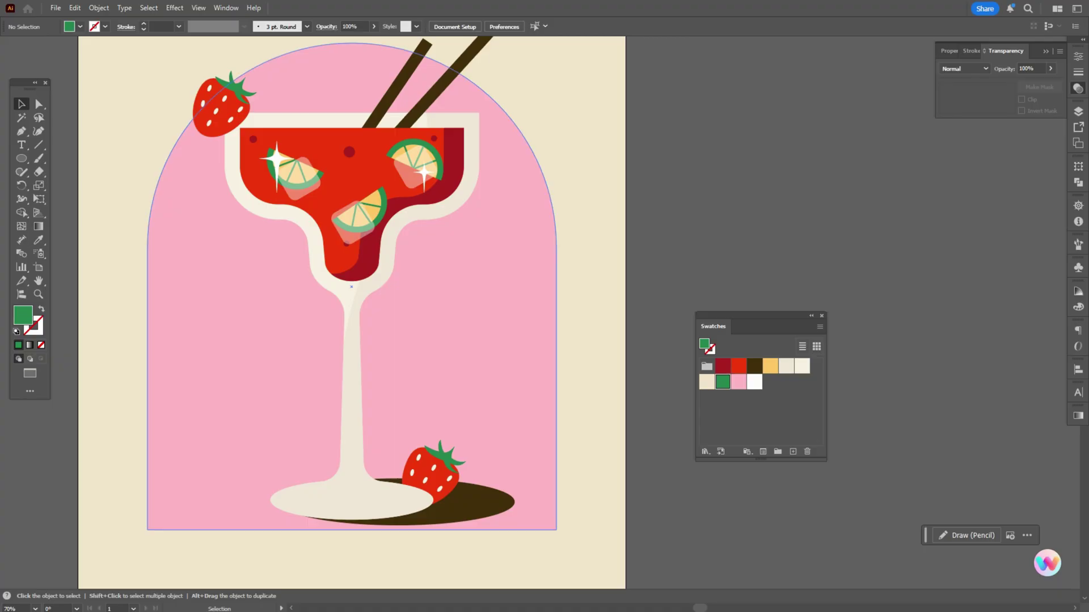
{"action": "left_click", "coordinate": [442, 475]}
{"action": "mouse_move", "coordinate": [432, 469]}
{"action": "left_mouse_down"}
{"action": "mouse_move", "coordinate": [410, 463]}
{"action": "mouse_move", "coordinate": [428, 470]}
{"action": "left_mouse_up"}
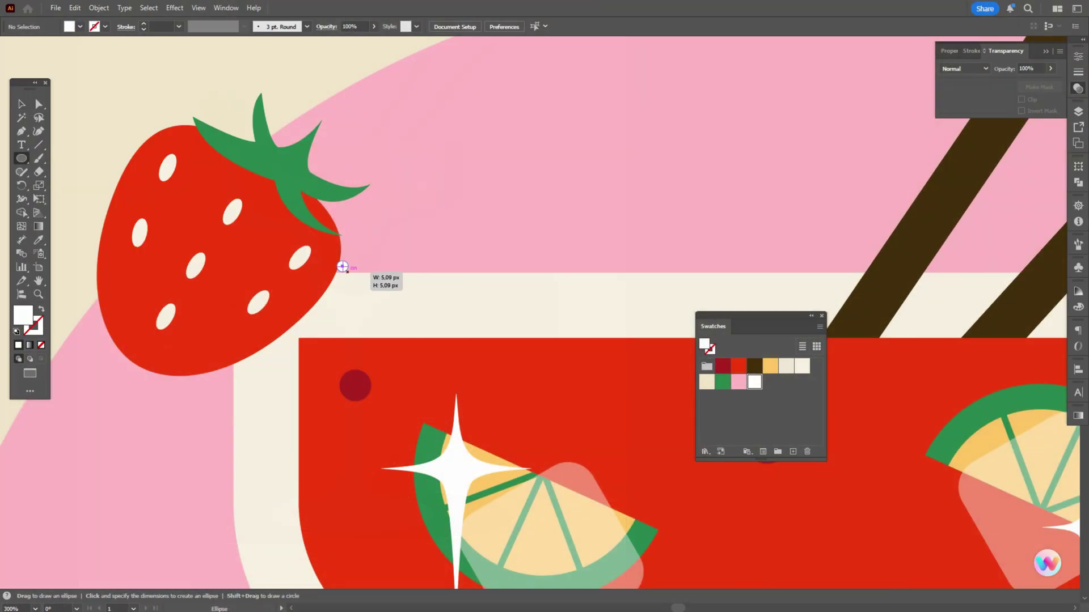
- Draw a row of overlapping white circles up to about 8 px wide along the rim's upper edge beside the strawberry
{"action": "mouse_move", "coordinate": [345, 268]}
{"action": "left_mouse_down"}
{"action": "mouse_move", "coordinate": [431, 279]}
{"action": "mouse_move", "coordinate": [418, 276]}
{"action": "left_mouse_up"}
{"action": "key", "text": "ctrl+z"}
{"action": "mouse_move", "coordinate": [432, 265]}
{"action": "left_mouse_down"}
{"action": "mouse_move", "coordinate": [451, 284]}
{"action": "mouse_move", "coordinate": [464, 257]}
{"action": "left_mouse_up"}
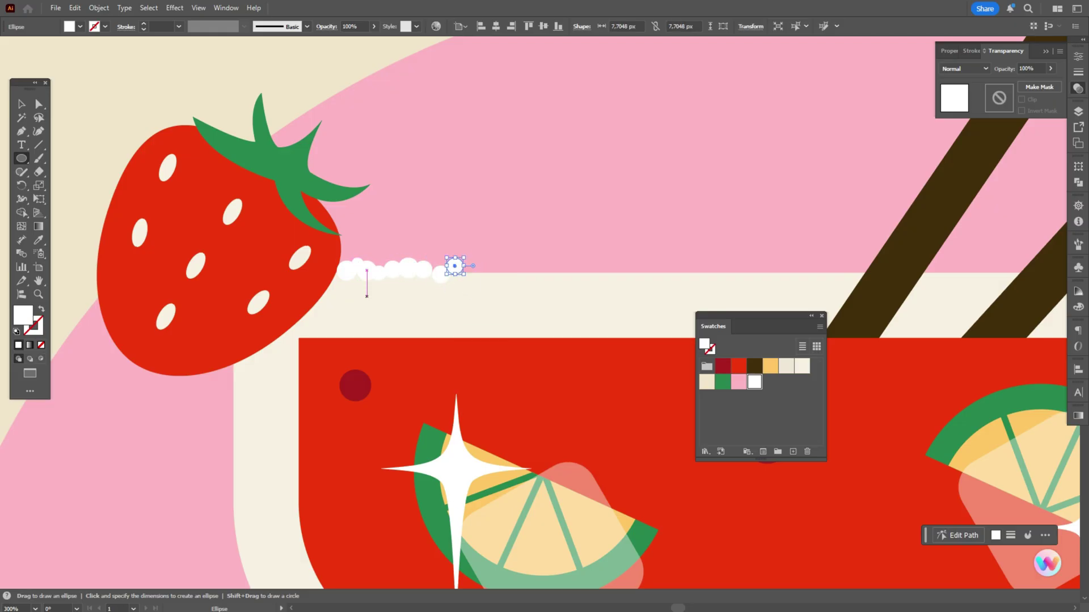
- Add a second row of white circles below the first, up to about 9 px wide, and one more ending the upper row
{"action": "left_click_drag", "start_coordinate": [333, 278], "coordinate": [348, 294]}
{"action": "left_click_drag", "start_coordinate": [366, 280], "coordinate": [383, 296]}
{"action": "mouse_move", "coordinate": [353, 284]}
{"action": "left_mouse_down"}
{"action": "mouse_move", "coordinate": [368, 299]}
{"action": "mouse_move", "coordinate": [402, 296]}
{"action": "left_mouse_up"}
{"action": "left_click_drag", "start_coordinate": [345, 289], "coordinate": [358, 303]}
{"action": "left_click_drag", "start_coordinate": [409, 275], "coordinate": [421, 293]}
{"action": "left_click_drag", "start_coordinate": [401, 288], "coordinate": [410, 303]}
{"action": "left_click_drag", "start_coordinate": [379, 285], "coordinate": [394, 303]}
{"action": "mouse_move", "coordinate": [424, 285]}
{"action": "left_mouse_down"}
{"action": "mouse_move", "coordinate": [441, 305]}
{"action": "mouse_move", "coordinate": [458, 282]}
{"action": "mouse_move", "coordinate": [463, 299]}
{"action": "left_mouse_up"}
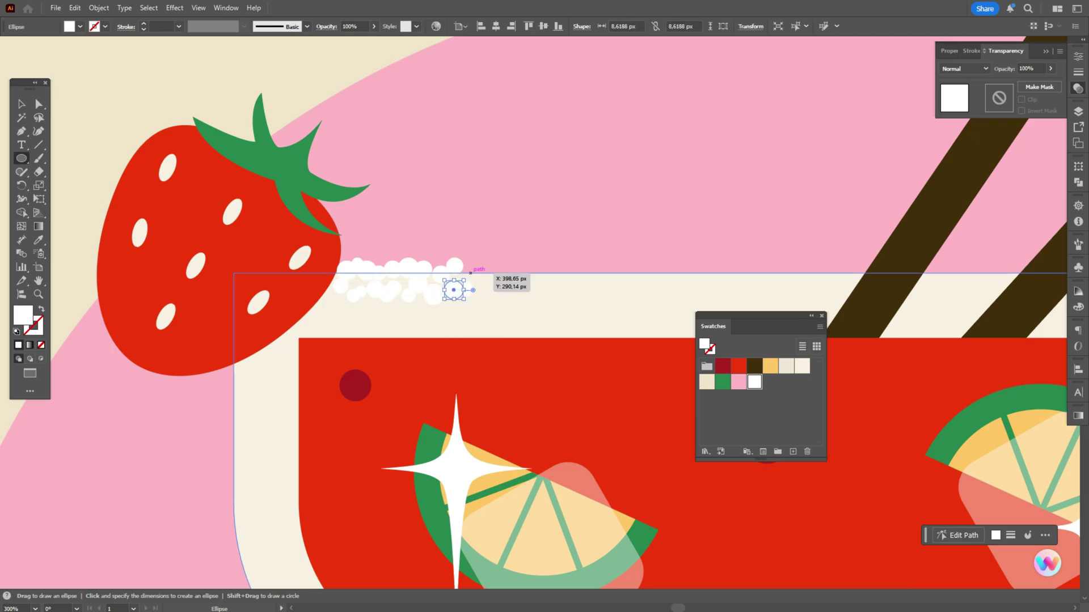
{"action": "left_click_drag", "start_coordinate": [465, 258], "coordinate": [485, 278]}
- Scatter tiny white dots up to about 3.5 px wide below the two circle rows and beside the strawberry
{"action": "left_click_drag", "start_coordinate": [367, 303], "coordinate": [369, 306]}
{"action": "left_click_drag", "start_coordinate": [387, 306], "coordinate": [352, 311]}
{"action": "left_click_drag", "start_coordinate": [339, 302], "coordinate": [343, 305]}
{"action": "left_click_drag", "start_coordinate": [407, 305], "coordinate": [413, 311]}
{"action": "left_click_drag", "start_coordinate": [376, 308], "coordinate": [379, 311]}
{"action": "left_click_drag", "start_coordinate": [450, 307], "coordinate": [423, 321]}
{"action": "left_click_drag", "start_coordinate": [398, 317], "coordinate": [402, 320]}
{"action": "left_click_drag", "start_coordinate": [366, 316], "coordinate": [372, 322]}
{"action": "left_click_drag", "start_coordinate": [467, 302], "coordinate": [475, 310]}
{"action": "left_click_drag", "start_coordinate": [324, 267], "coordinate": [326, 269]}
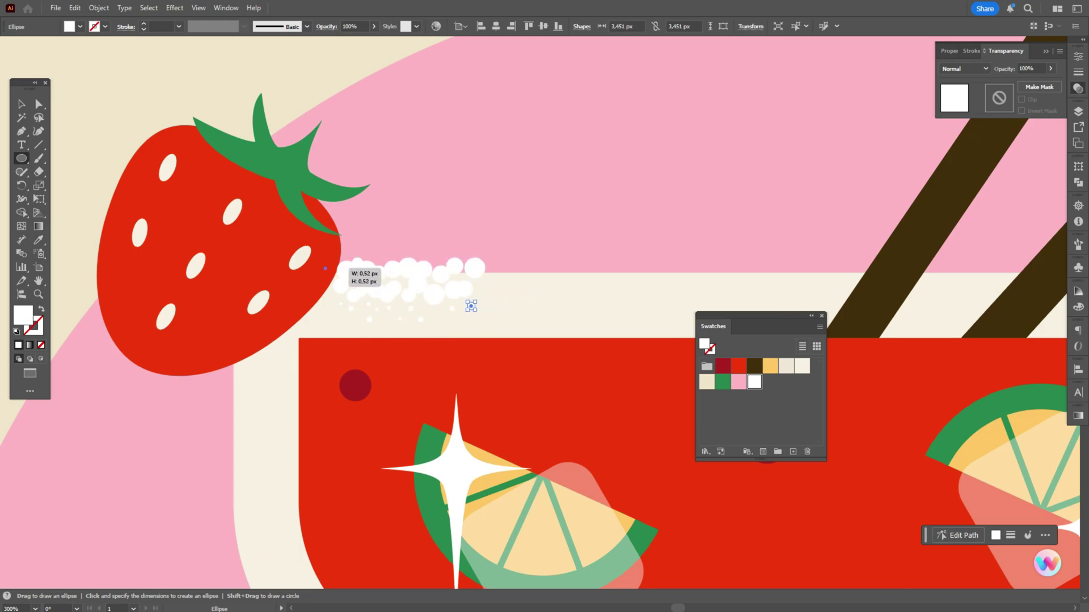
- Bring the strawberry on the rim in front of the white circles
{"action": "key", "text": "v"}
{"action": "left_click", "coordinate": [231, 205]}
{"action": "right_click", "coordinate": [231, 206]}
{"action": "left_click", "coordinate": [393, 457]}
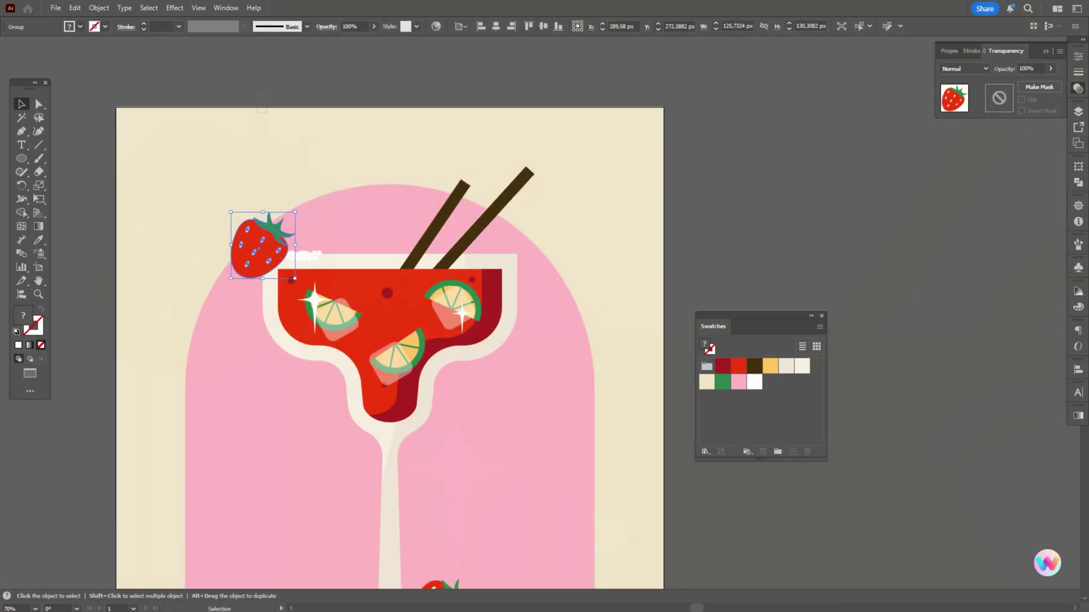
- Select only the white rim circles, excluding the strawberry, glass and other artwork, and group them
{"action": "key", "text": "ctrl+a"}
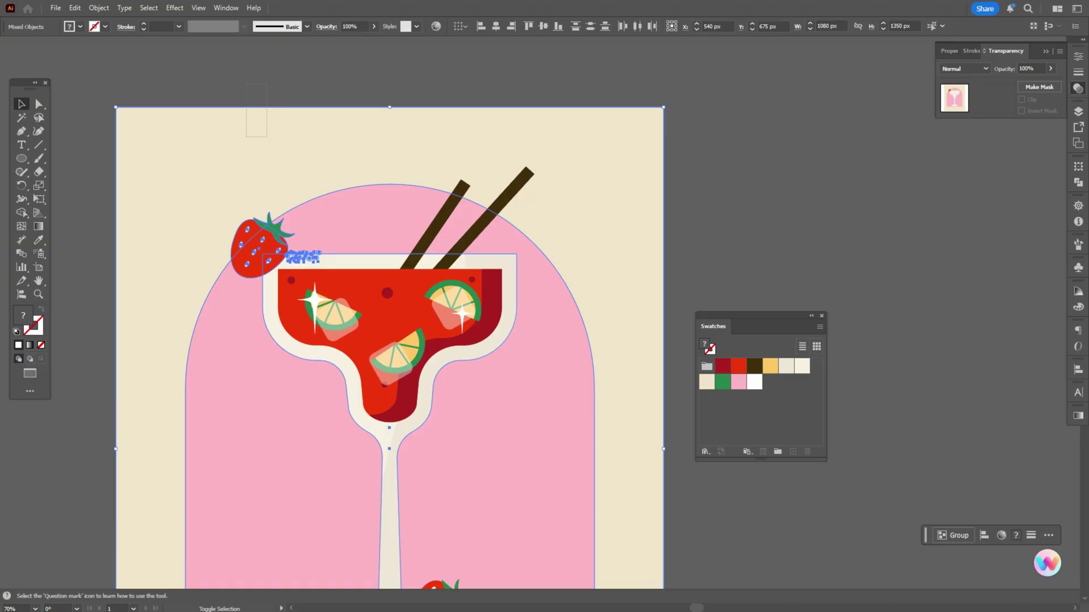
{"action": "left_click_drag", "start_coordinate": [246, 84], "coordinate": [298, 237]}
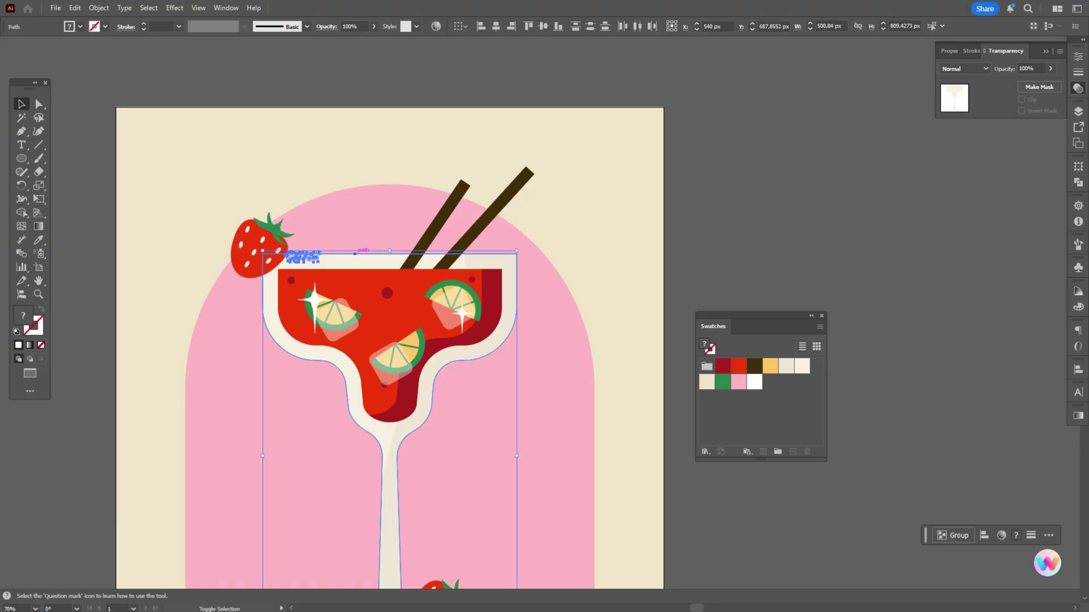
{"action": "left_click", "coordinate": [355, 254], "text": "shift"}
{"action": "key", "text": "a"}
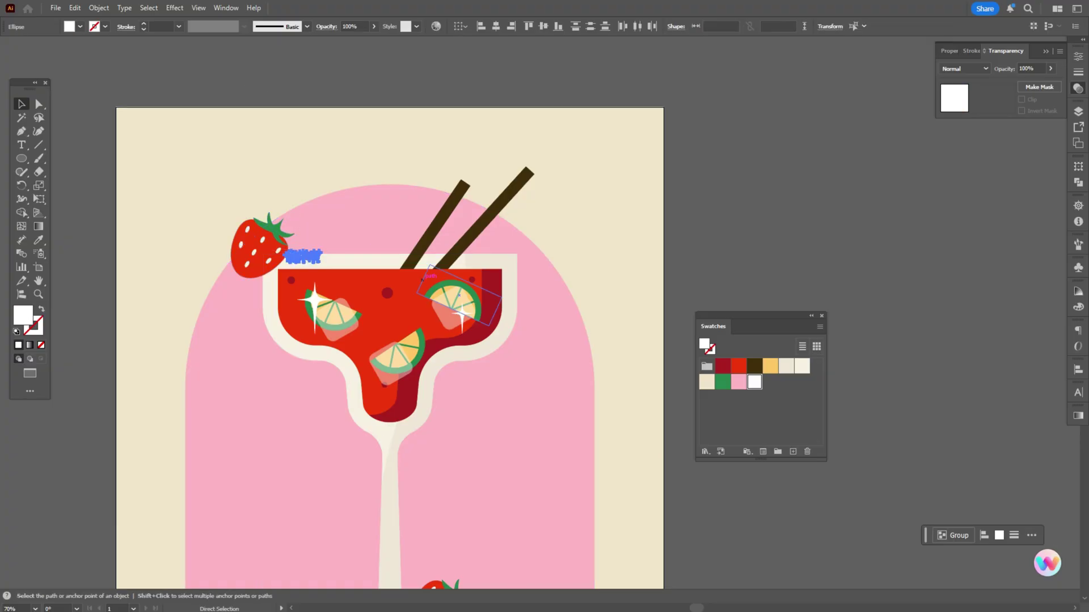
{"action": "key", "text": "ctrl+g"}
- Copy the group of white circles next to itself and repeat the duplication until copies span the whole glass rim
{"action": "mouse_move", "coordinate": [322, 257]}
{"action": "left_mouse_down"}
{"action": "mouse_move", "coordinate": [333, 257]}
{"action": "mouse_move", "coordinate": [301, 254]}
{"action": "mouse_move", "coordinate": [289, 311]}
{"action": "mouse_move", "coordinate": [336, 258]}
{"action": "left_mouse_up"}
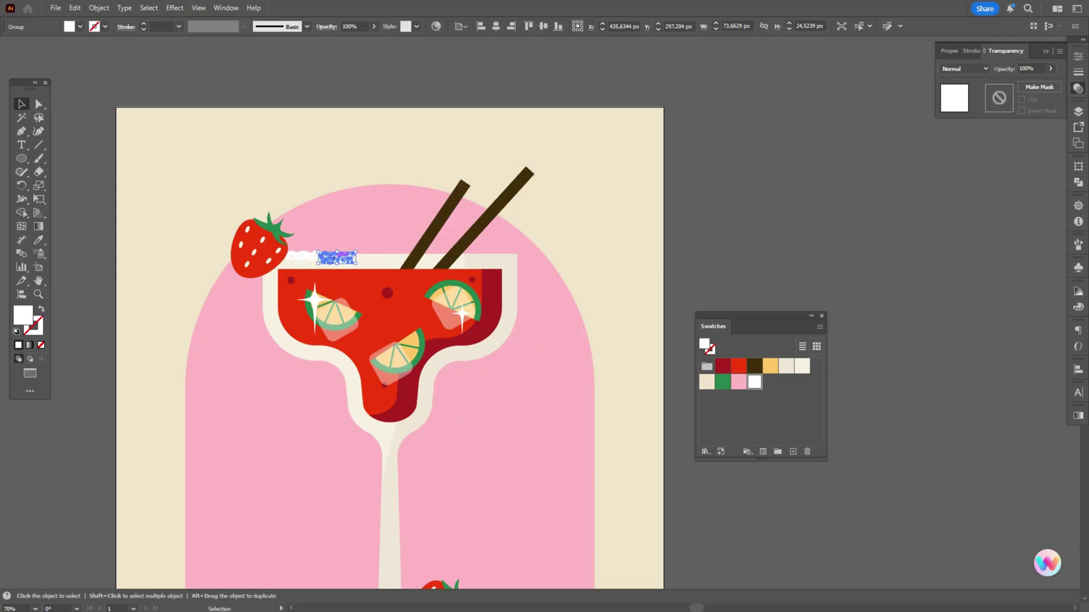
{"action": "key", "text": "ctrl+d"}
{"action": "key", "text": "ctrl+d"}
{"action": "key", "text": "ctrl+d"}
{"action": "key", "text": "ctrl+d"}
{"action": "key", "text": "ctrl+d"}
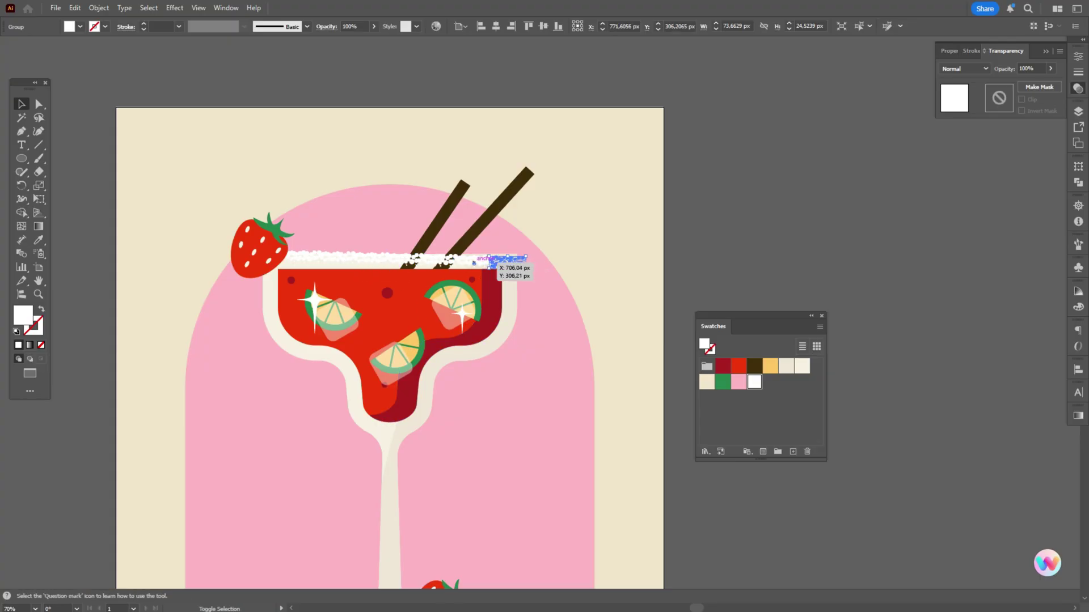
- Align the copied dot groups level along the rim and pull the last one in to the glass's upper right corner
{"action": "left_click_drag", "start_coordinate": [509, 260], "coordinate": [417, 258]}
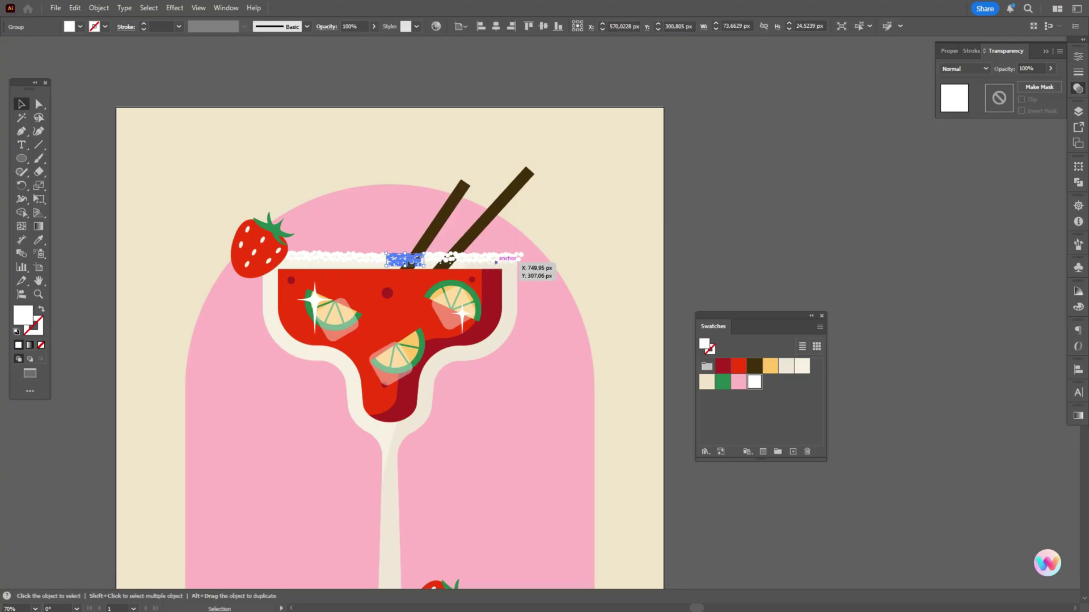
{"action": "left_click", "coordinate": [703, 227]}
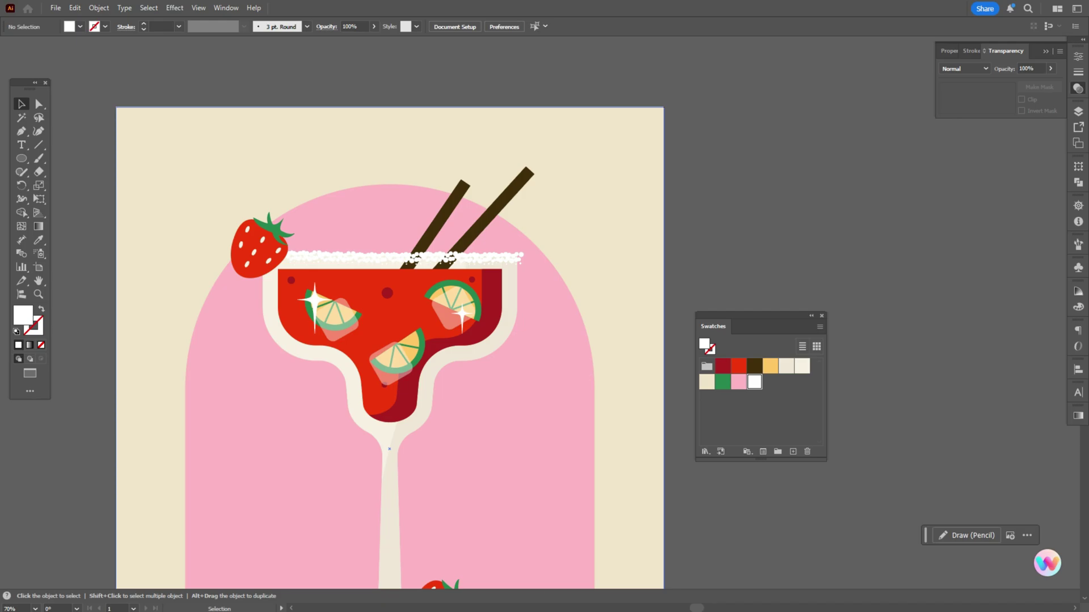
{"action": "left_click", "coordinate": [516, 259]}
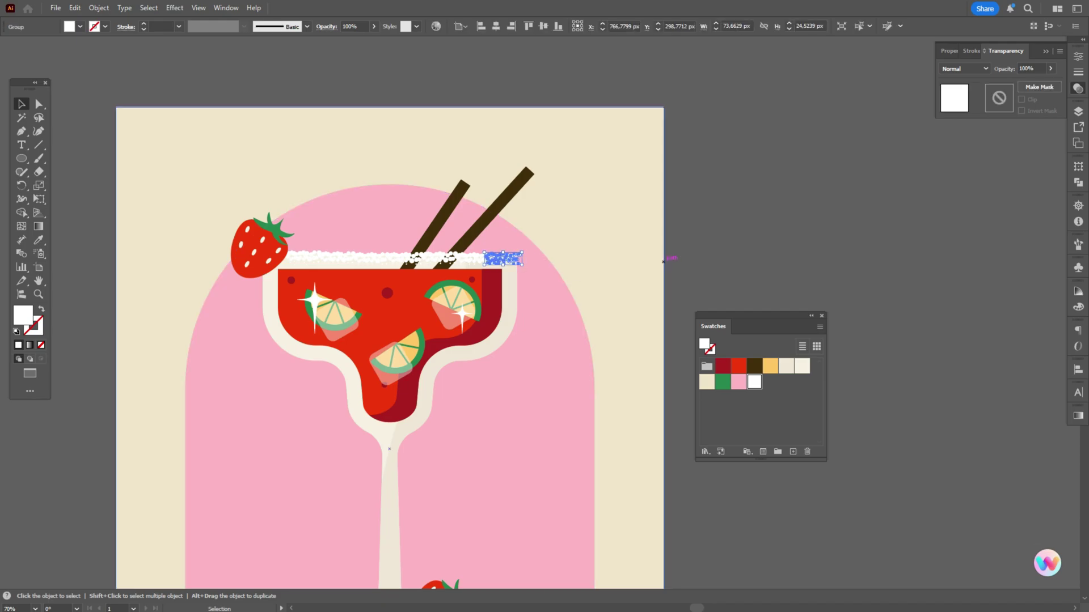
{"action": "left_click", "coordinate": [664, 259]}
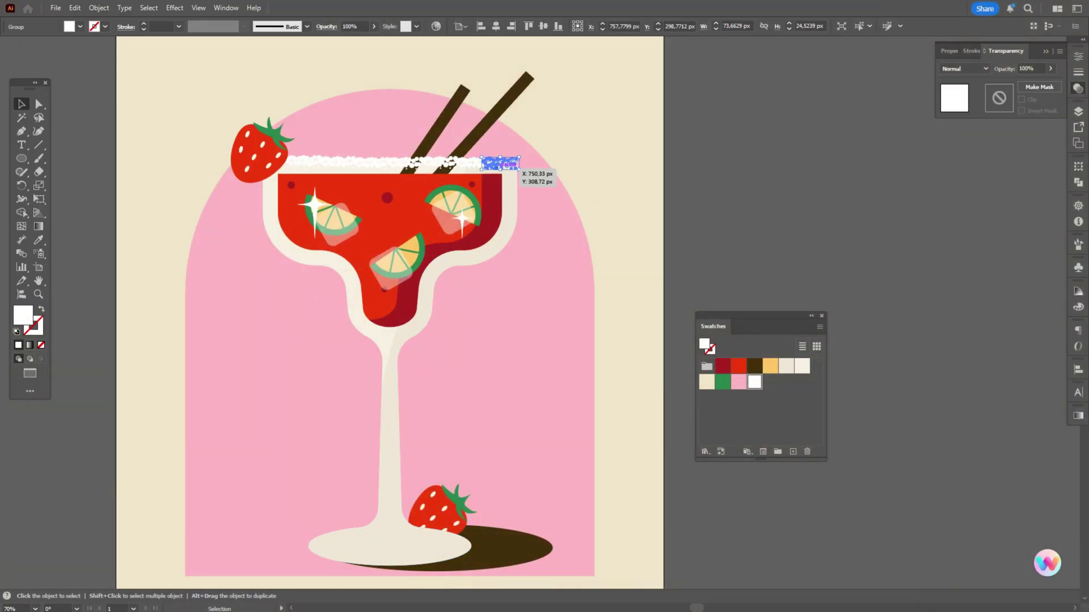
- Copy one white dot group onto the dark shadow beside the glass's foot and ungroup it
{"action": "key", "text": "space"}
{"action": "left_click_drag", "start_coordinate": [559, 245], "coordinate": [470, 511]}
{"action": "key", "text": "space"}
{"action": "scroll", "coordinate": [471, 511], "scroll_direction": "down", "scroll_amount": 1}
{"action": "right_click", "coordinate": [483, 469]}
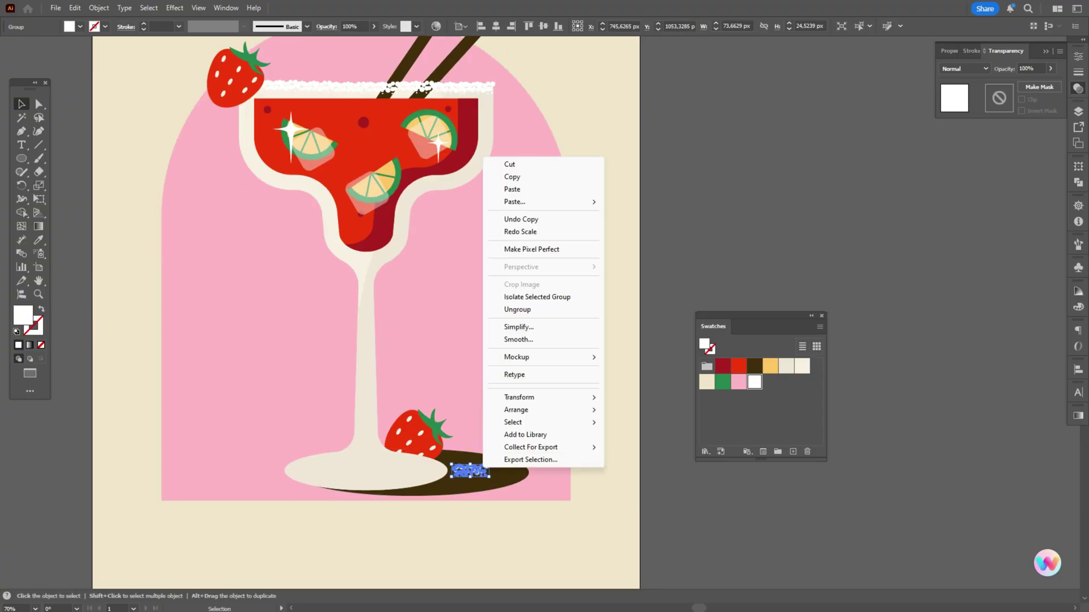
{"action": "left_click", "coordinate": [517, 309]}
- Spread the ungrouped white dots apart into a loose scatter on the shadow
{"action": "left_click_drag", "start_coordinate": [486, 467], "coordinate": [465, 462]}
{"action": "mouse_move", "coordinate": [477, 473]}
{"action": "left_mouse_down"}
{"action": "mouse_move", "coordinate": [491, 470]}
{"action": "mouse_move", "coordinate": [479, 461]}
{"action": "left_mouse_up"}
{"action": "left_click", "coordinate": [675, 482]}
{"action": "scroll", "coordinate": [490, 470], "scroll_direction": "up", "scroll_amount": 2}
{"action": "scroll", "coordinate": [491, 471], "scroll_direction": "down", "scroll_amount": 1}
- Extend the scatter with more small white dots across the shadow beside the glass's foot
{"action": "key", "text": "z"}
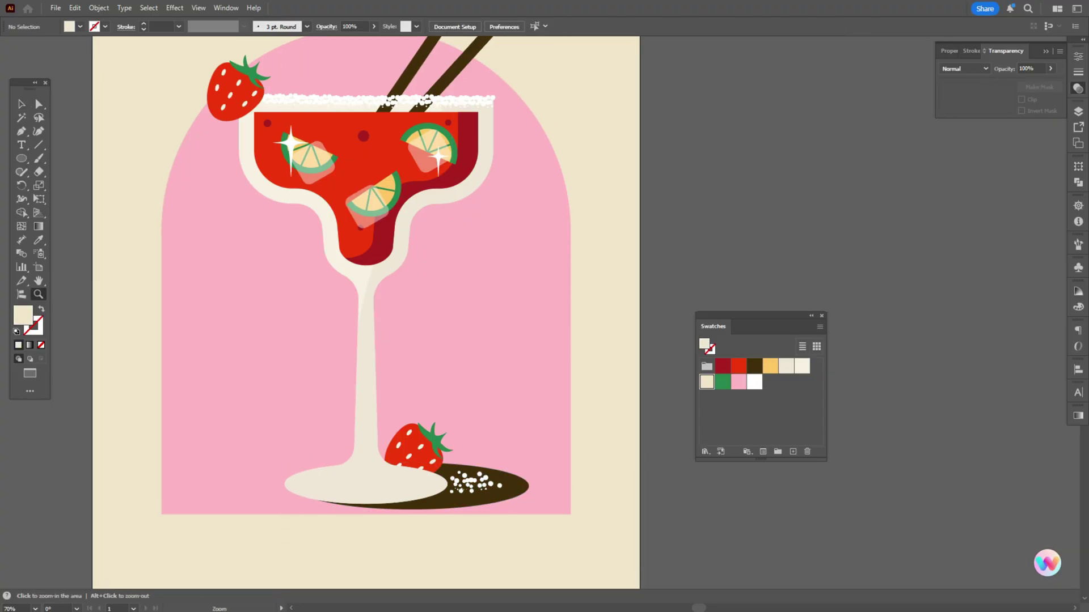
{"action": "left_click", "coordinate": [509, 499]}
{"action": "key", "text": "v"}
{"action": "left_click", "coordinate": [442, 270]}
{"action": "key", "text": "z"}
{"action": "left_click", "coordinate": [448, 255]}
{"action": "key", "text": "shift+m"}
{"action": "key", "text": "v"}
{"action": "left_click_drag", "start_coordinate": [463, 350], "coordinate": [324, 225]}
{"action": "left_click_drag", "start_coordinate": [324, 225], "coordinate": [536, 332]}
{"action": "left_click_drag", "start_coordinate": [535, 332], "coordinate": [245, 295]}
{"action": "left_click_drag", "start_coordinate": [245, 294], "coordinate": [165, 304]}
{"action": "left_click_drag", "start_coordinate": [165, 304], "coordinate": [637, 331]}
{"action": "left_click_drag", "start_coordinate": [729, 303], "coordinate": [688, 321]}
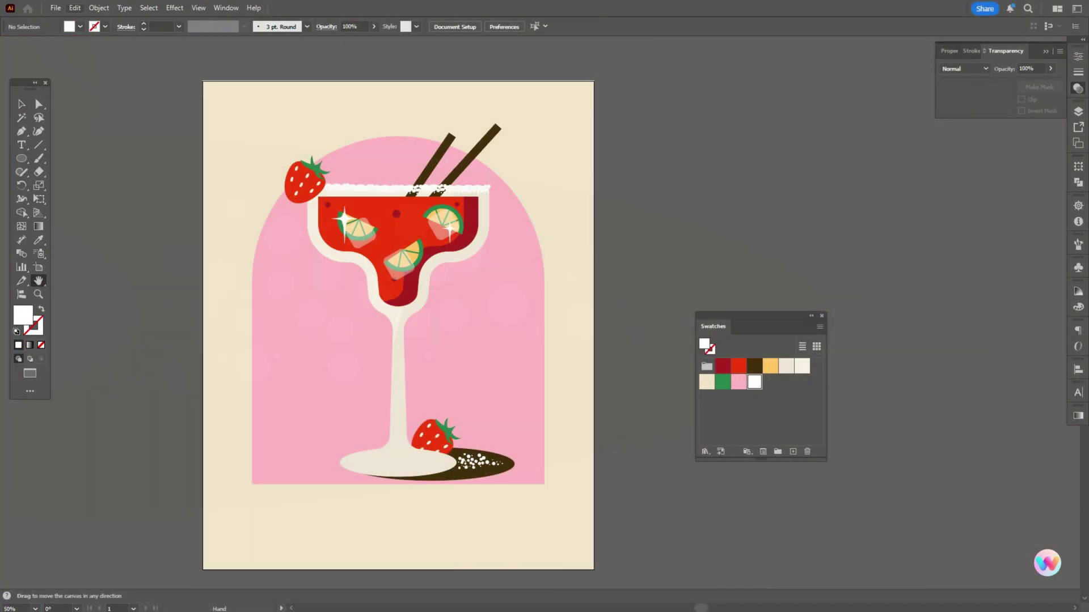
- Place the image white-grungy-wall-textured-background as a linked file beside the artboard, about 1421 × 947 px
{"action": "left_click", "coordinate": [55, 7]}
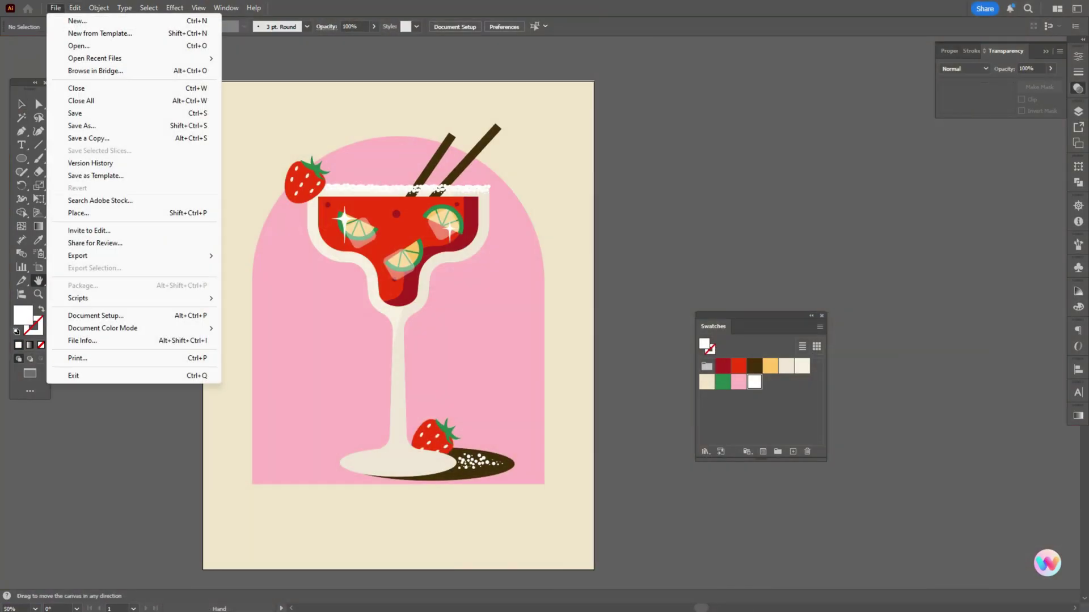
{"action": "left_click", "coordinate": [78, 212]}
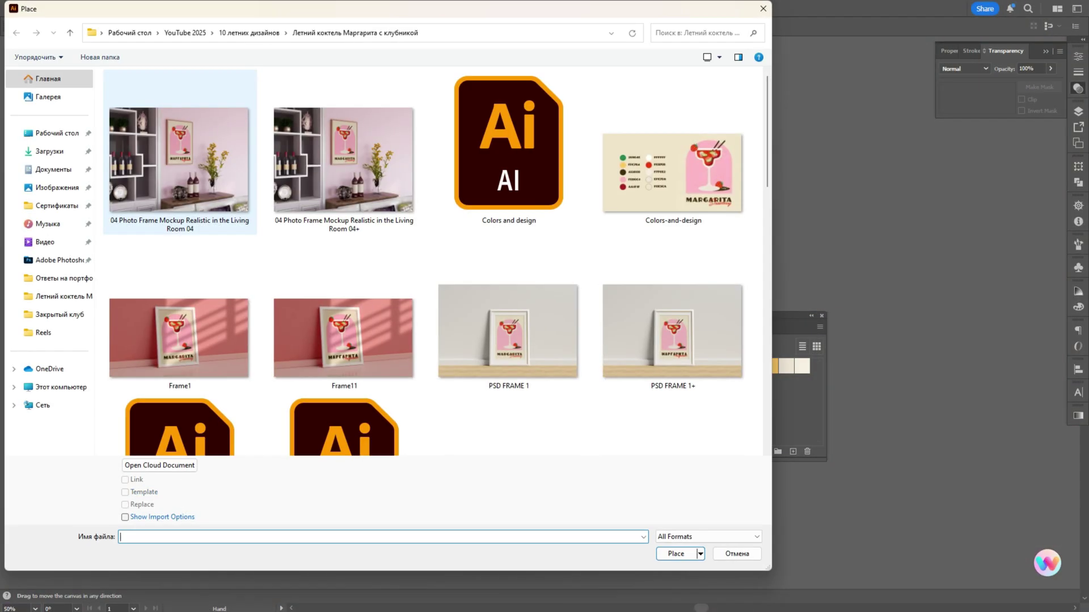
{"action": "scroll", "coordinate": [509, 340], "scroll_direction": "down", "scroll_amount": 4}
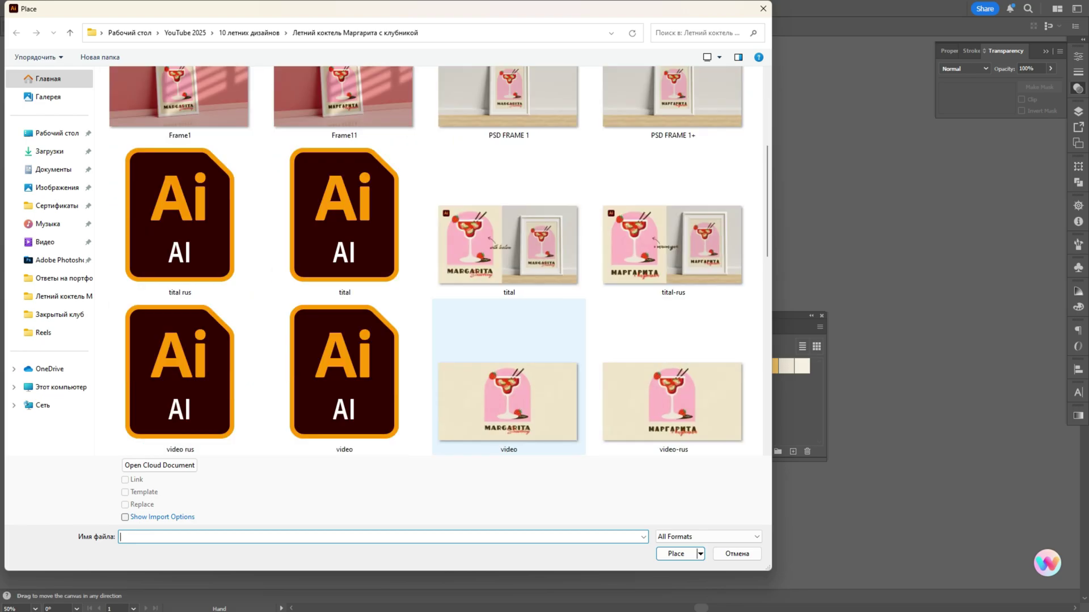
{"action": "scroll", "coordinate": [573, 317], "scroll_direction": "down", "scroll_amount": 3}
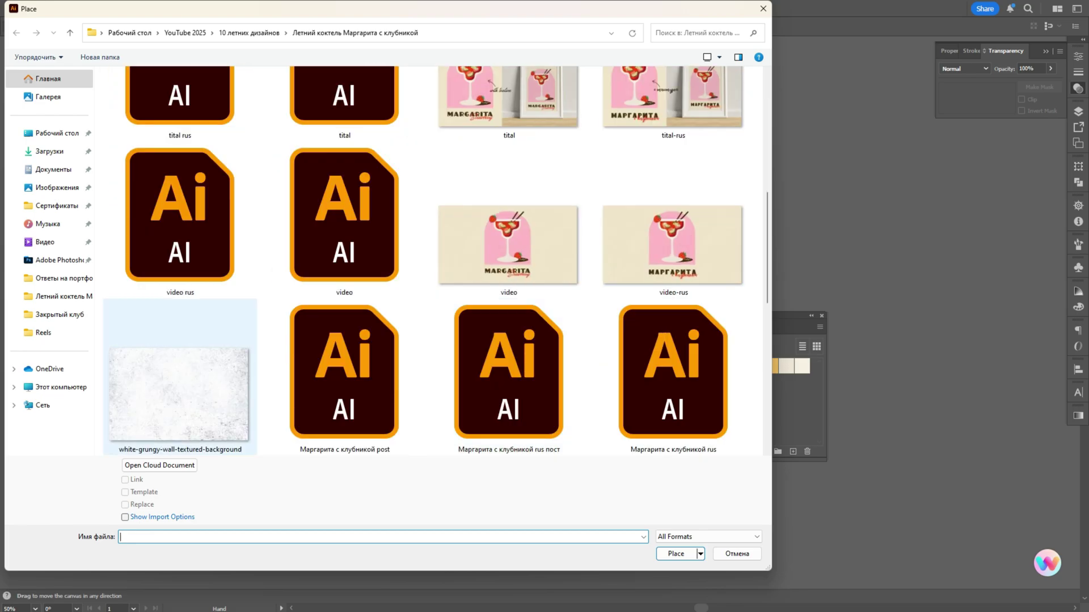
{"action": "left_click", "coordinate": [180, 391]}
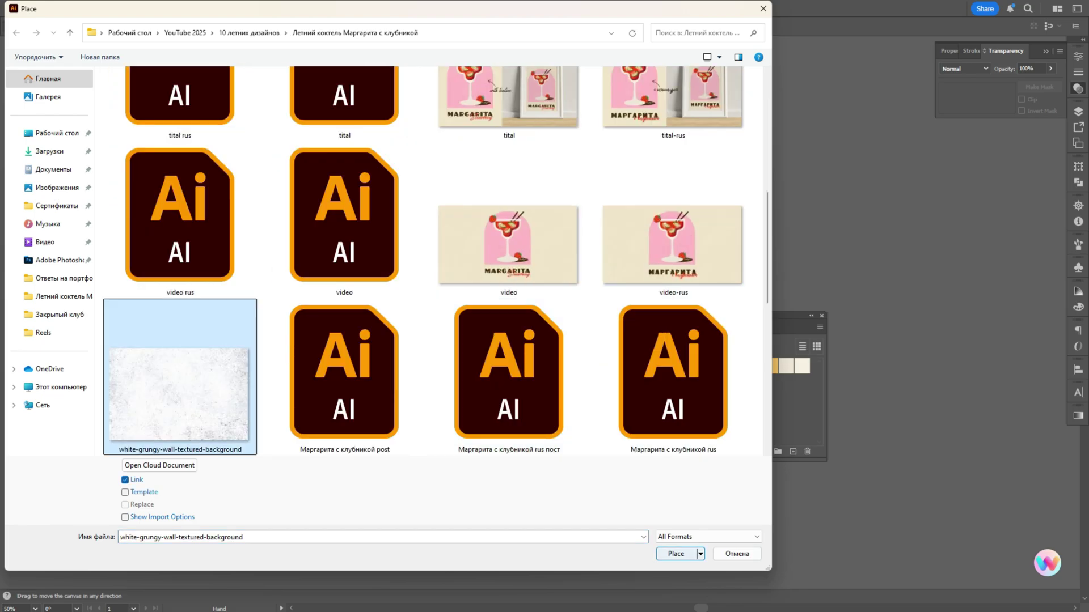
{"action": "left_click", "coordinate": [675, 554]}
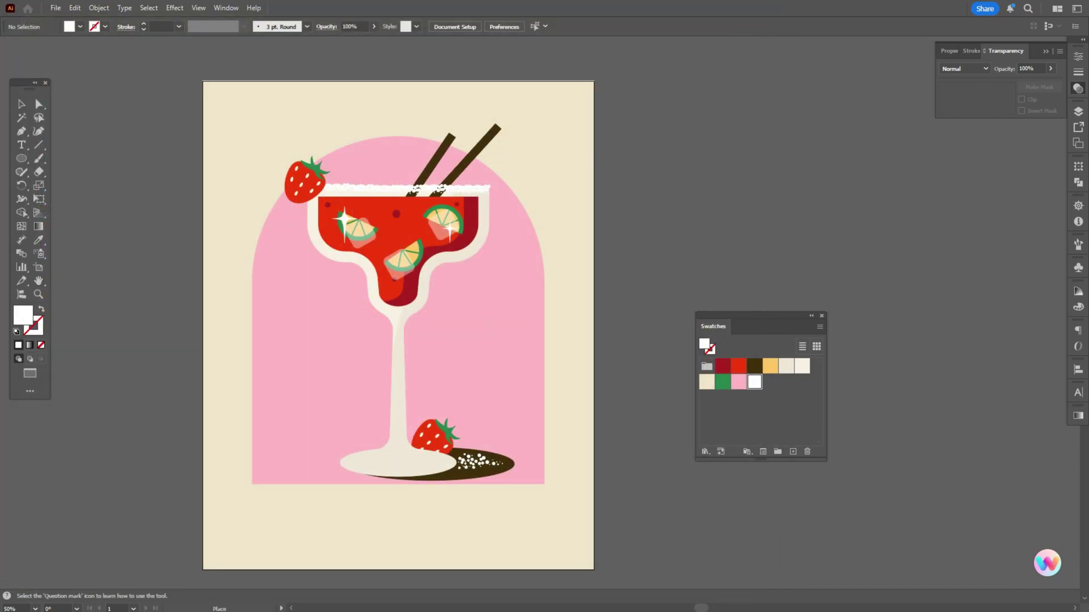
{"action": "left_click_drag", "start_coordinate": [600, 106], "coordinate": [1041, 448]}
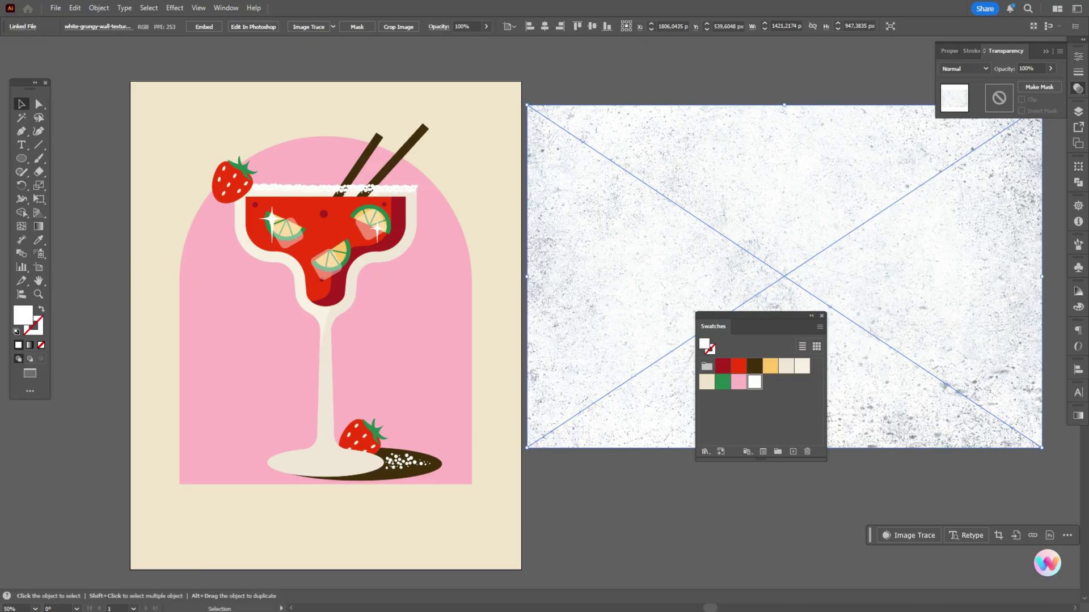
- Rotate the texture image upright by 90°, enlarge it to about 1045 × 1567 px and set it beside the artboard
{"action": "left_click_drag", "start_coordinate": [1048, 272], "coordinate": [789, 460]}
{"action": "left_click_drag", "start_coordinate": [844, 228], "coordinate": [366, 296]}
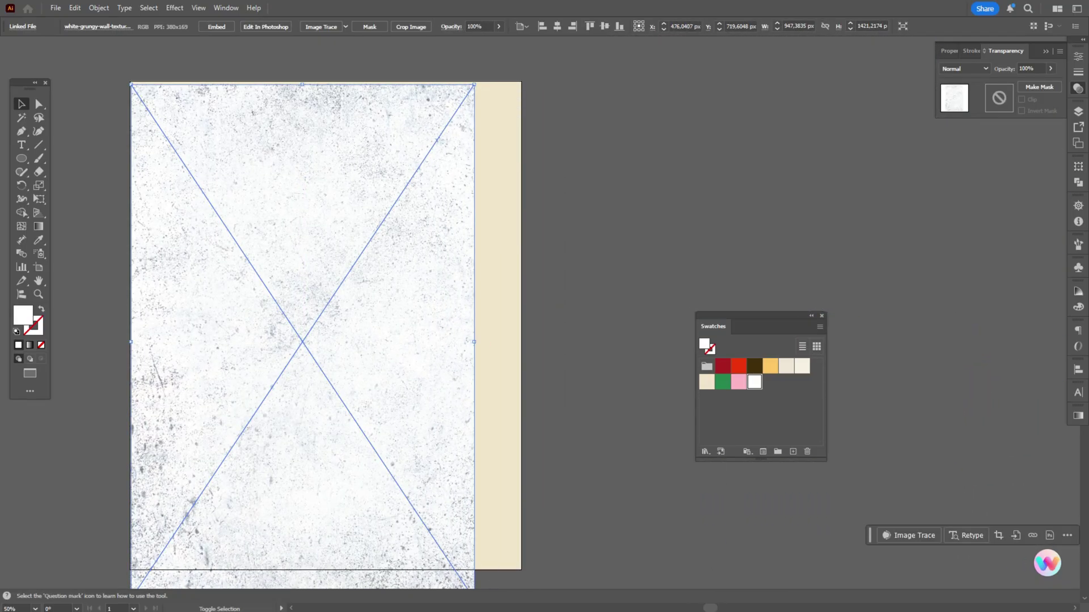
{"action": "left_click_drag", "start_coordinate": [474, 342], "coordinate": [509, 350]}
{"action": "left_click_drag", "start_coordinate": [387, 356], "coordinate": [692, 342]}
{"action": "left_click_drag", "start_coordinate": [566, 331], "coordinate": [666, 344]}
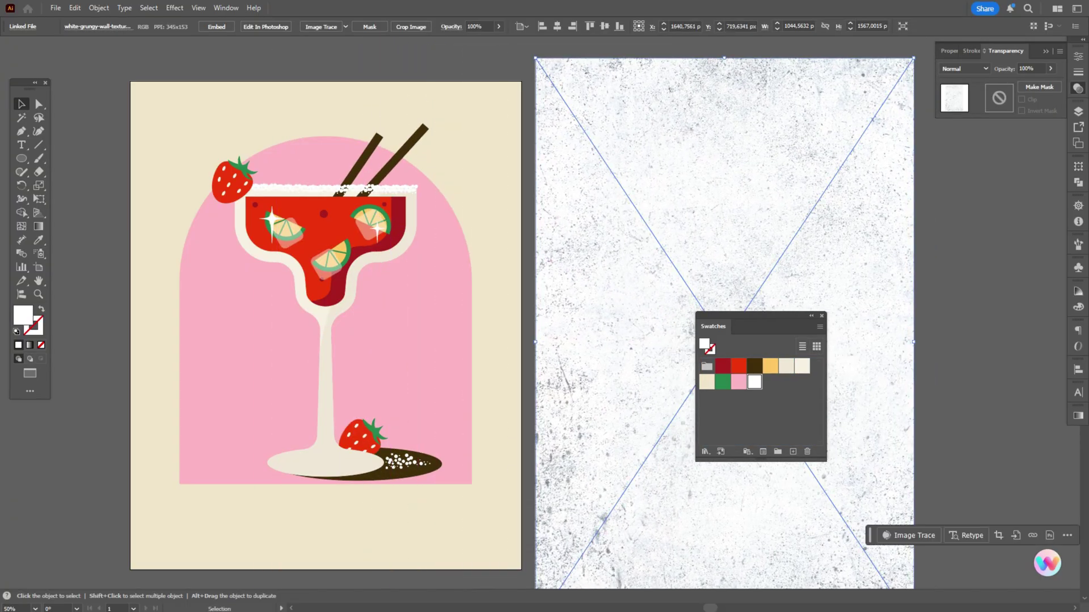
{"action": "left_click_drag", "start_coordinate": [755, 315], "coordinate": [982, 314]}
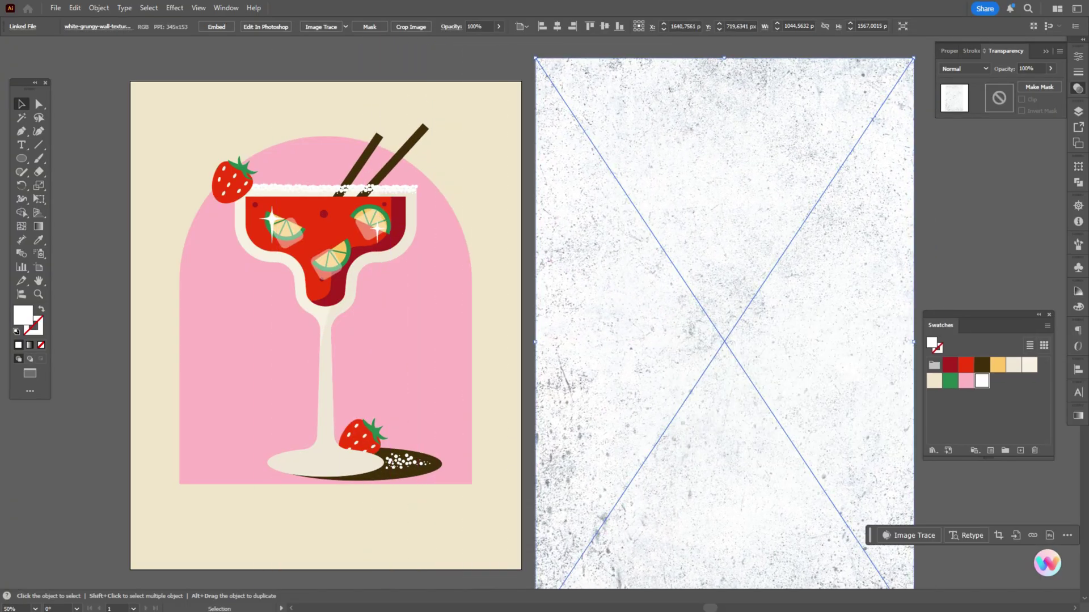
- Image-trace the texture in Black and White with threshold 231, ignoring white, and expand the result
{"action": "left_click", "coordinate": [317, 59]}
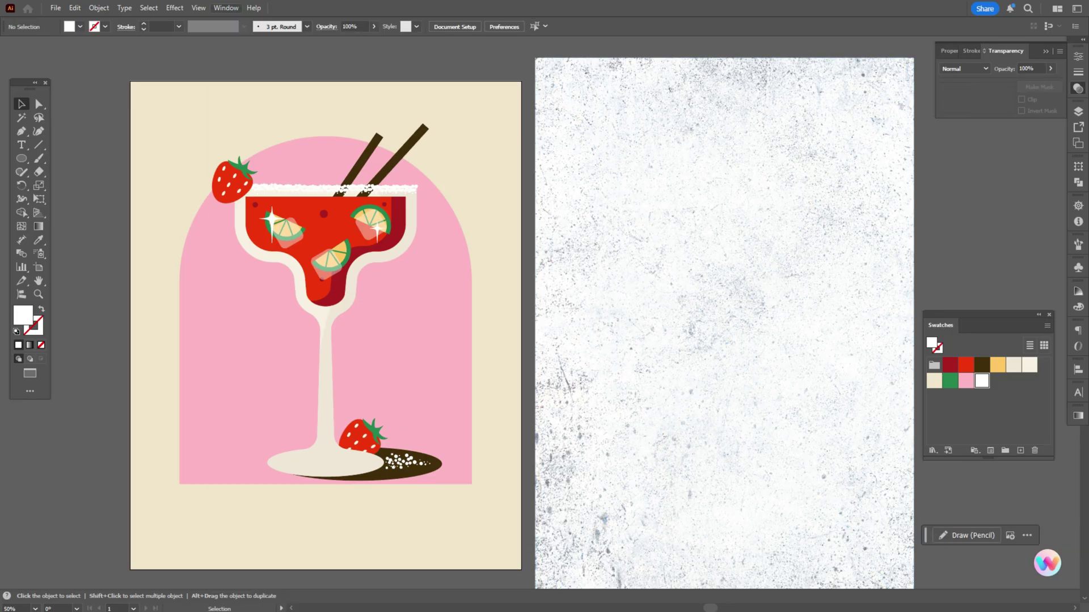
{"action": "left_click", "coordinate": [226, 8]}
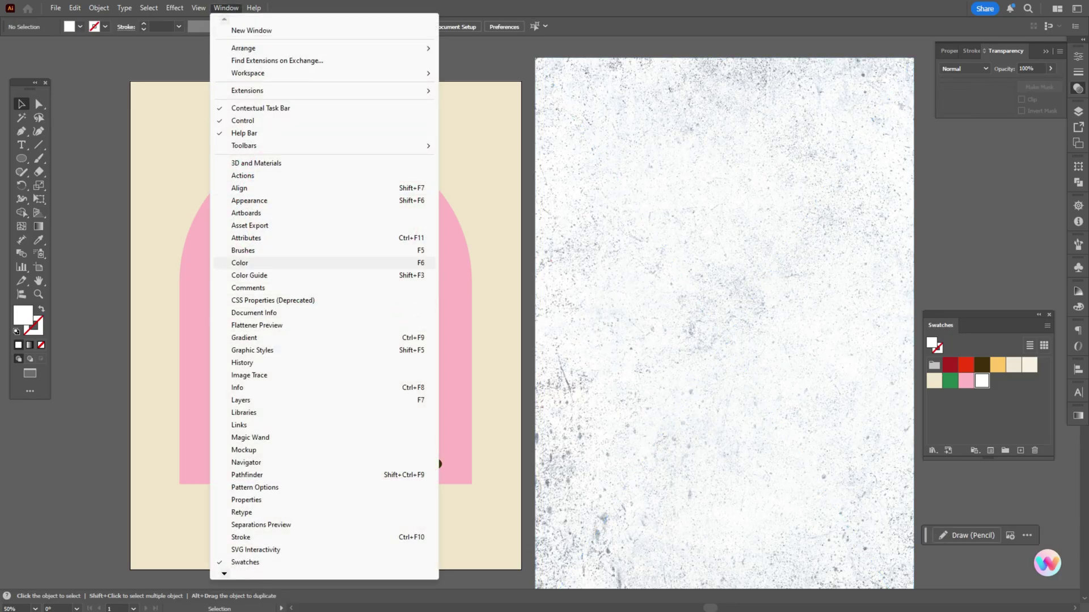
{"action": "left_click", "coordinate": [249, 375]}
{"action": "left_click", "coordinate": [718, 334]}
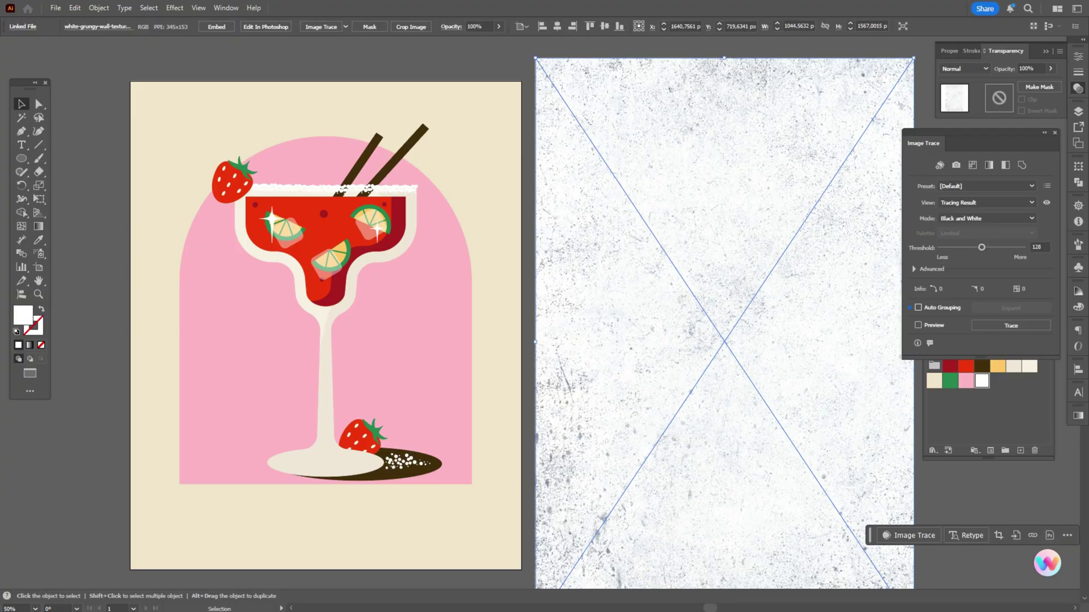
{"action": "left_click", "coordinate": [913, 269]}
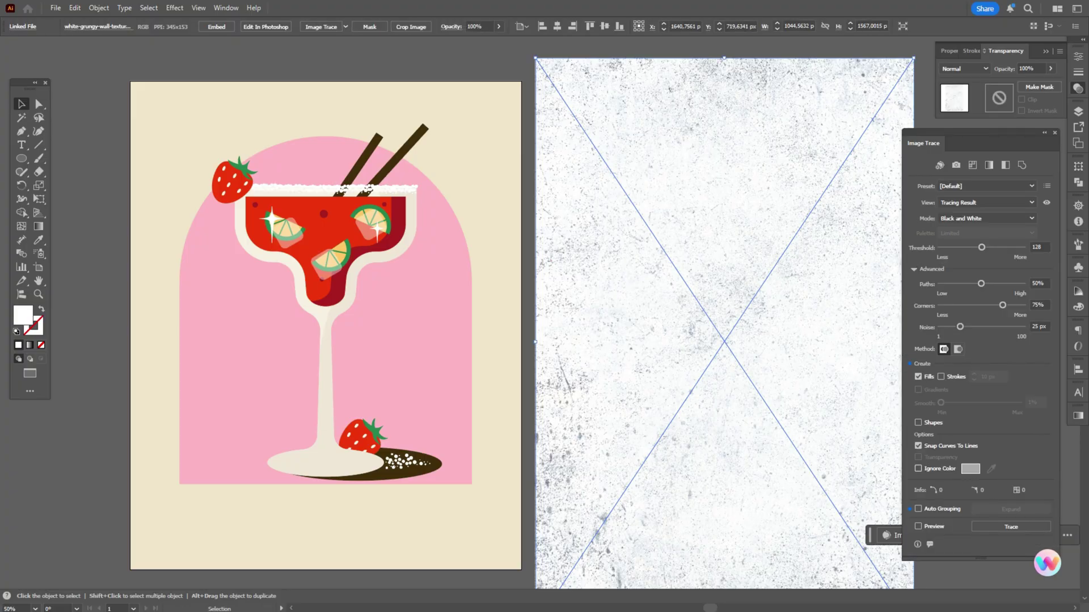
{"action": "left_click", "coordinate": [919, 469]}
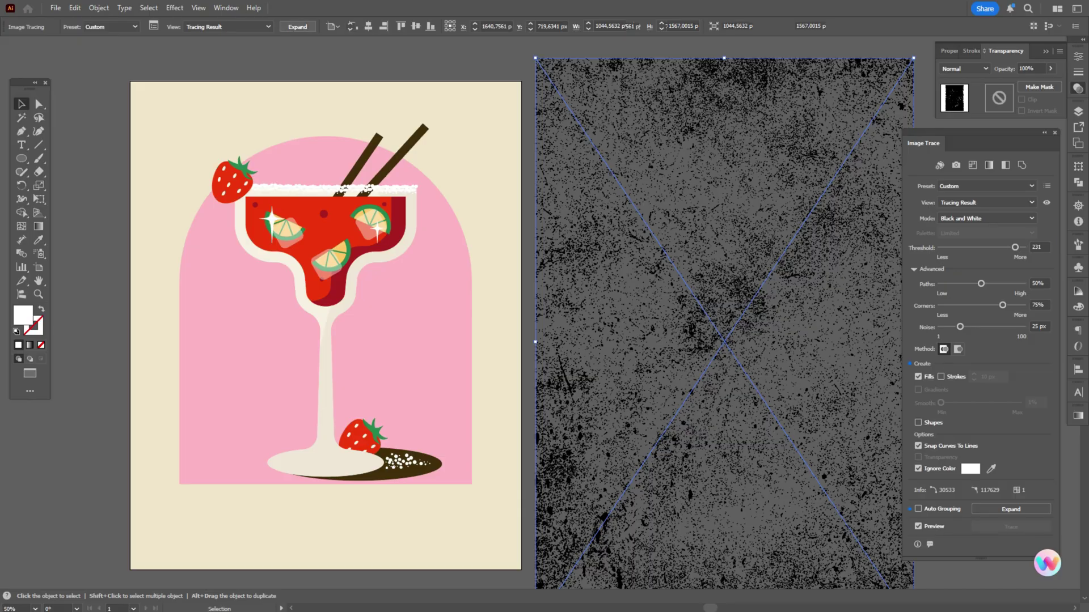
{"action": "left_click", "coordinate": [297, 27]}
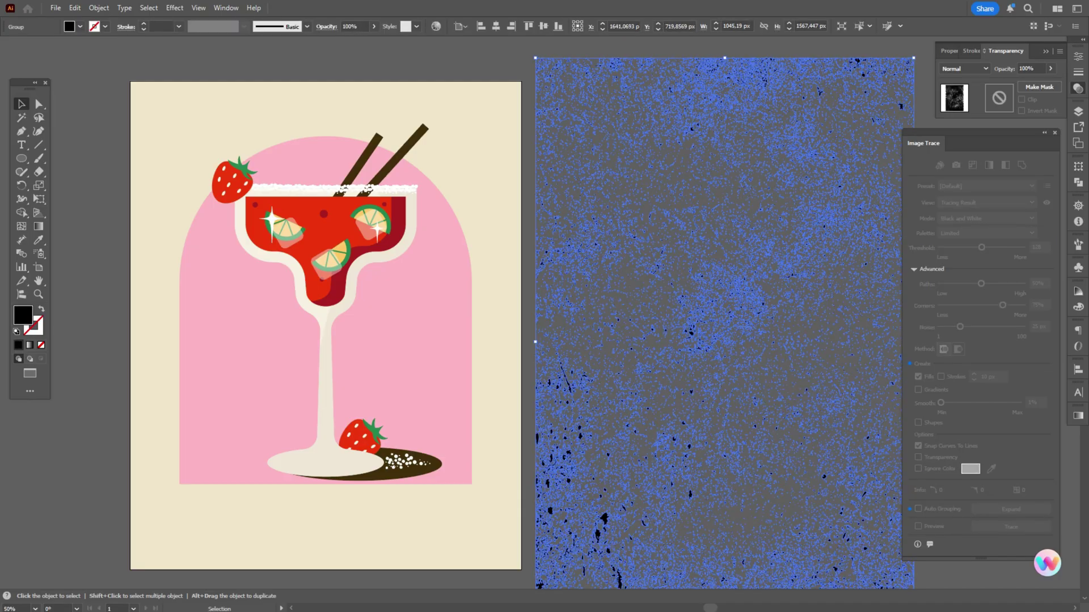
- Fill the expanded texture with white (ffffff) and deselect it
{"action": "double_click", "coordinate": [22, 315]}
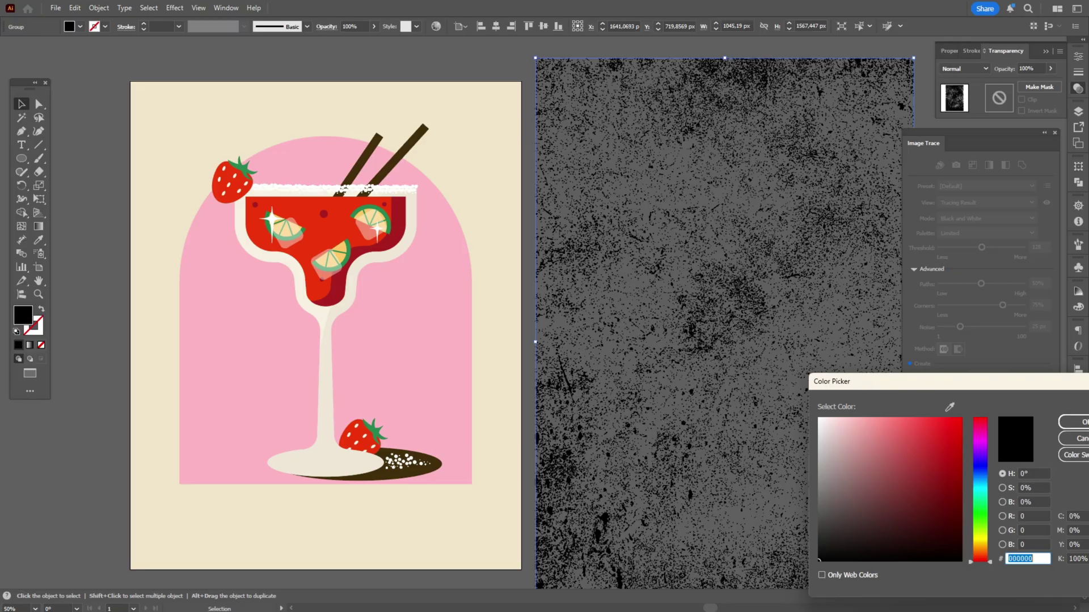
{"action": "type", "text": "ffffff"}
{"action": "key", "text": "Return"}
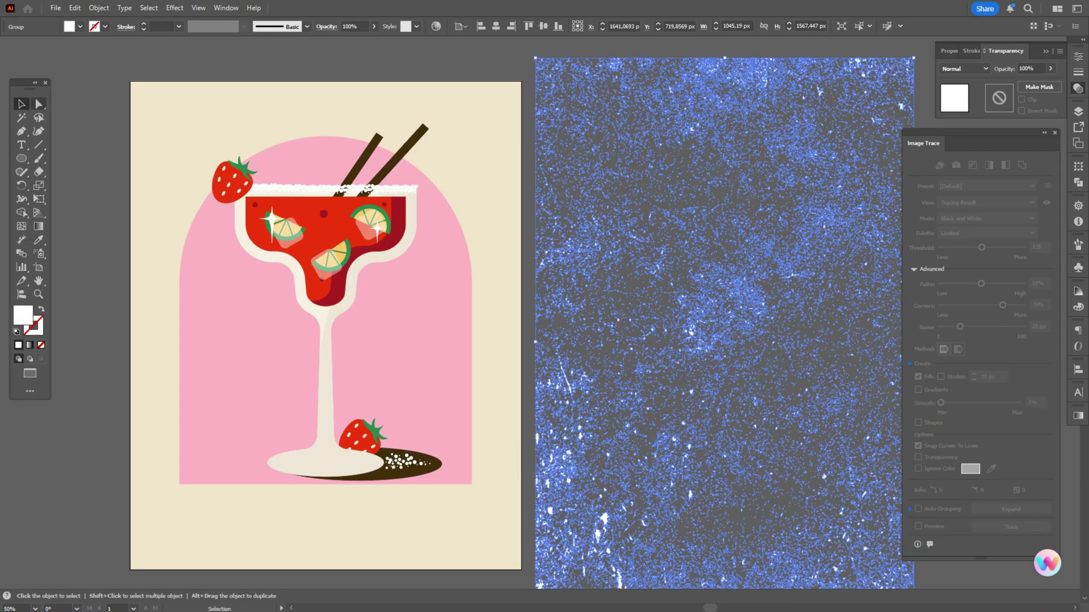
{"action": "key", "text": "ctrl+shift+a"}
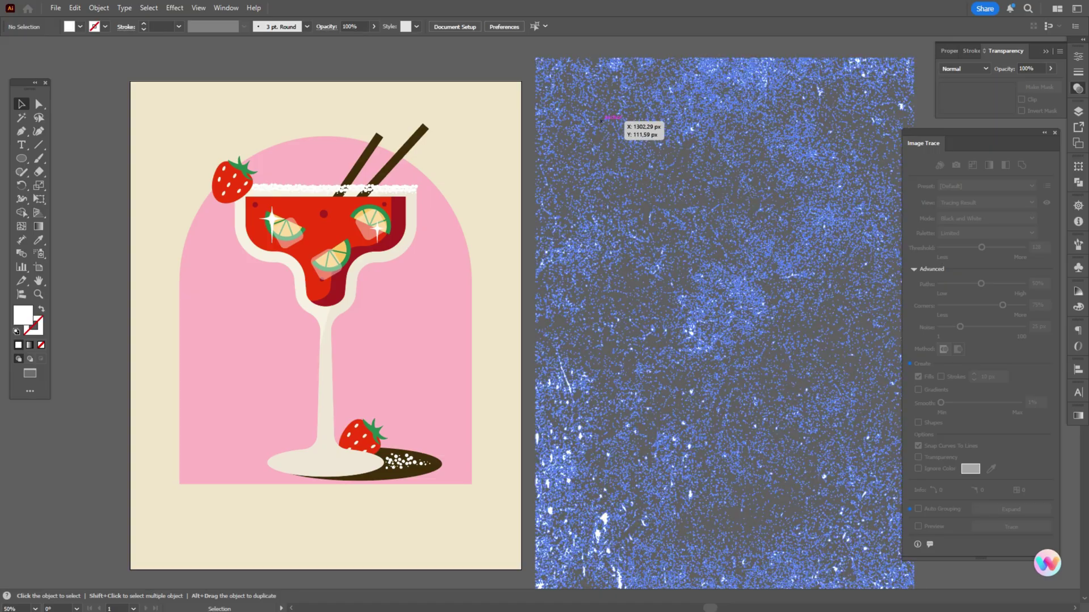
- Move the white texture over the poster artwork, set it to Soft Light at 40% opacity and deselect it
{"action": "left_click_drag", "start_coordinate": [720, 340], "coordinate": [326, 352]}
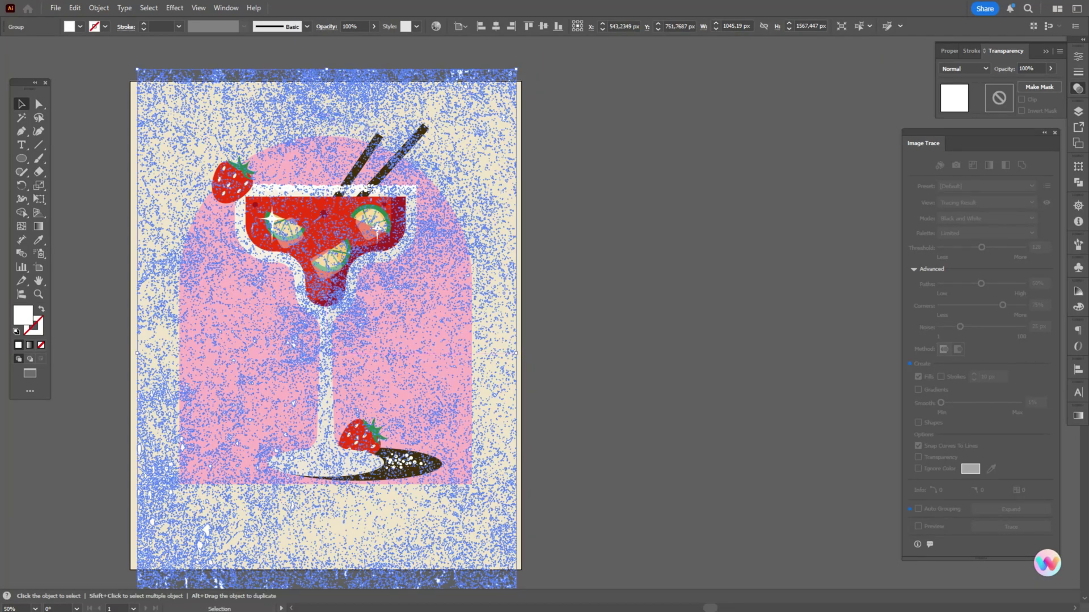
{"action": "left_click", "coordinate": [964, 69]}
{"action": "left_click", "coordinate": [969, 189]}
{"action": "left_click", "coordinate": [1030, 68]}
{"action": "key", "text": "Return"}
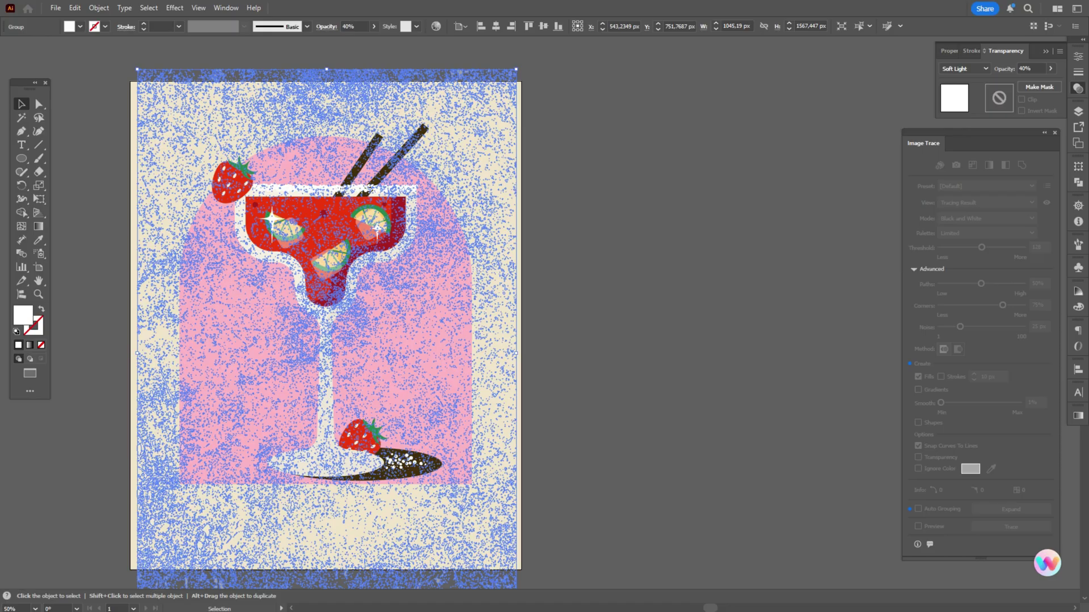
{"action": "key", "text": "ctrl+shift+a"}
{"action": "scroll", "coordinate": [325, 322], "scroll_direction": "down", "scroll_amount": 1}
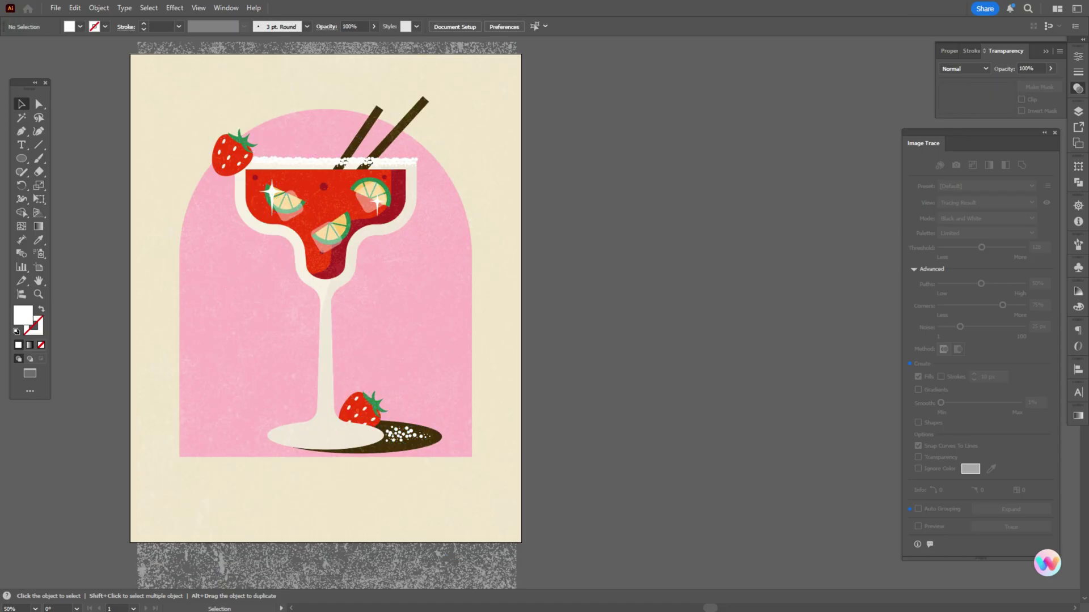
{"action": "scroll", "coordinate": [325, 315], "scroll_direction": "up", "scroll_amount": 1}
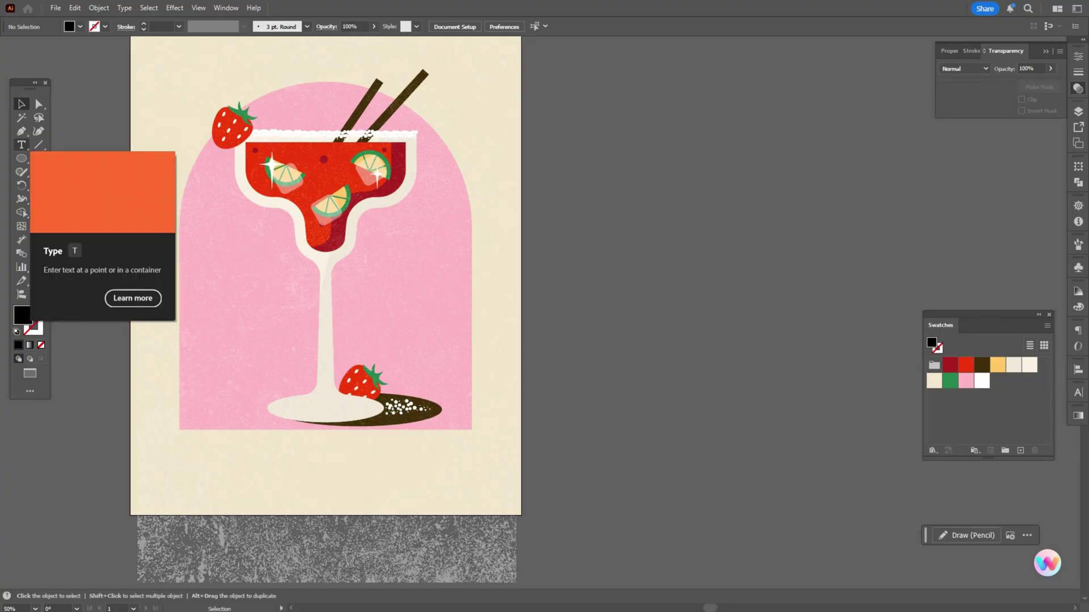
- Add a text box beside the artboard reading MARGARITA at 100 pt
{"action": "left_click", "coordinate": [21, 145]}
{"action": "left_click_drag", "start_coordinate": [551, 245], "coordinate": [880, 432]}
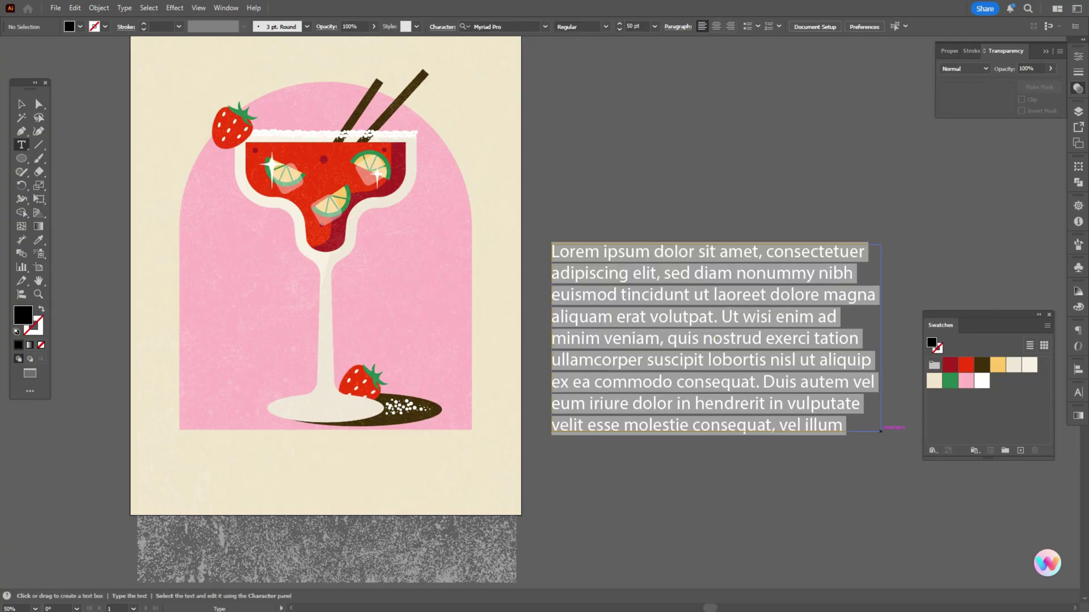
{"action": "left_click", "coordinate": [1013, 534]}
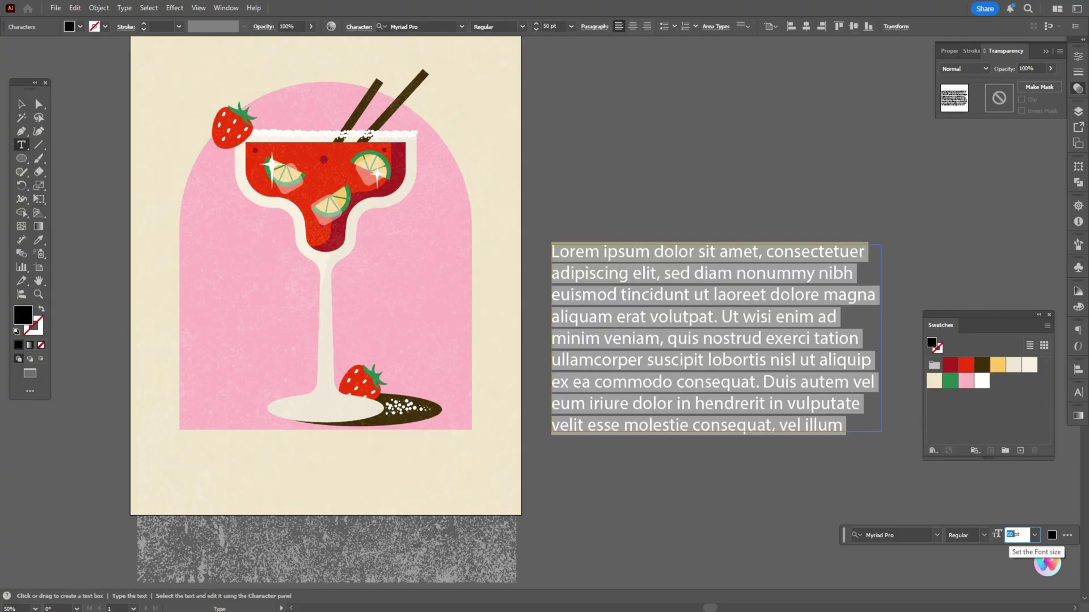
{"action": "type", "text": "100"}
{"action": "key", "text": "Return"}
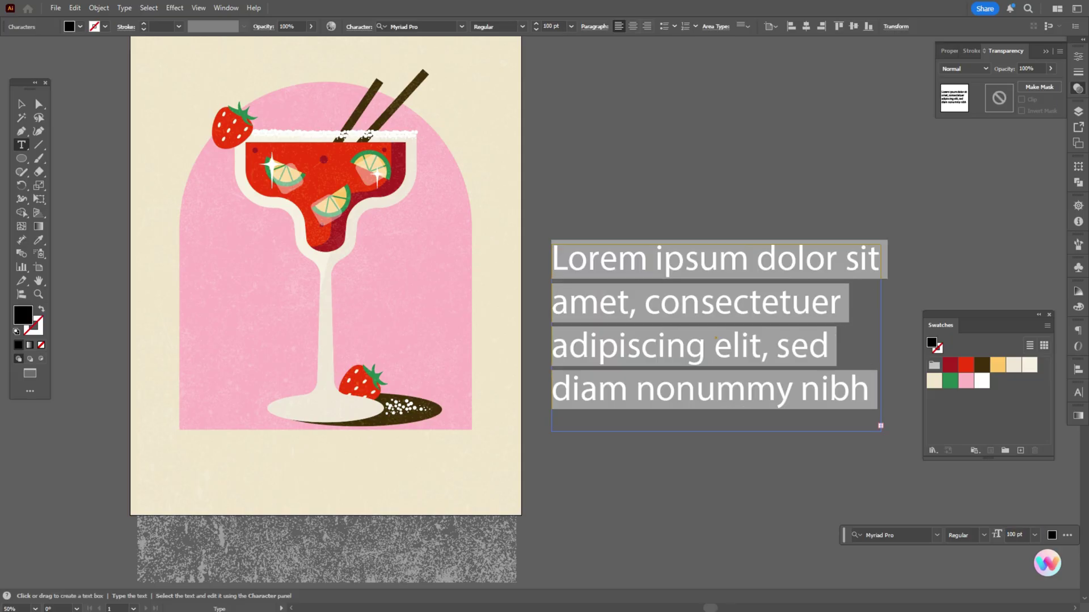
{"action": "type", "text": "MARGARITA"}
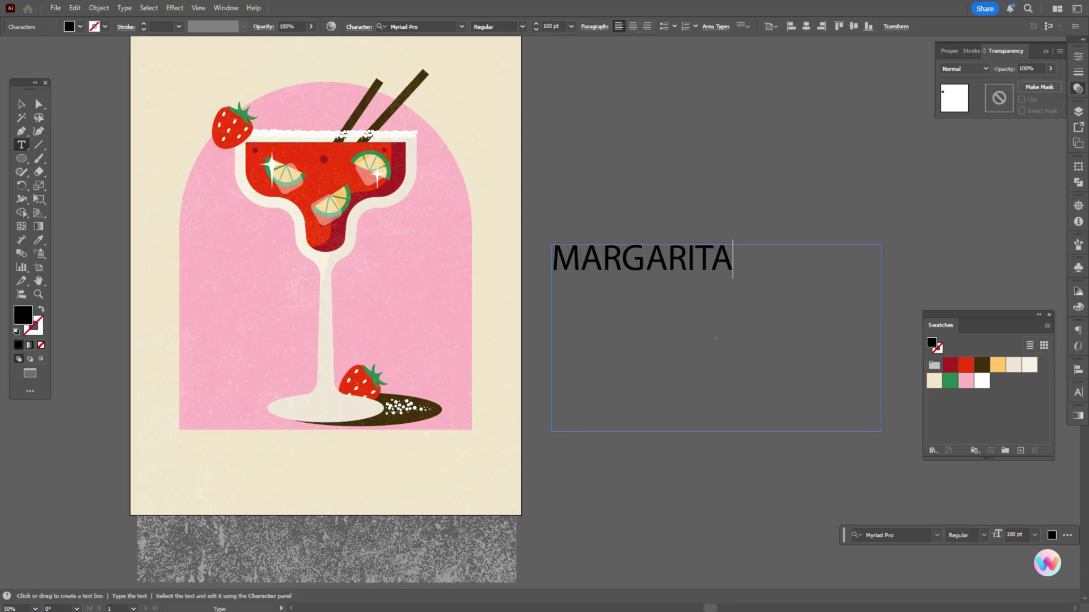
- Add a second text box below the MARGARITA text reading Strawberry
{"action": "left_click_drag", "start_coordinate": [540, 296], "coordinate": [829, 369]}
{"action": "type", "text": "Str"}
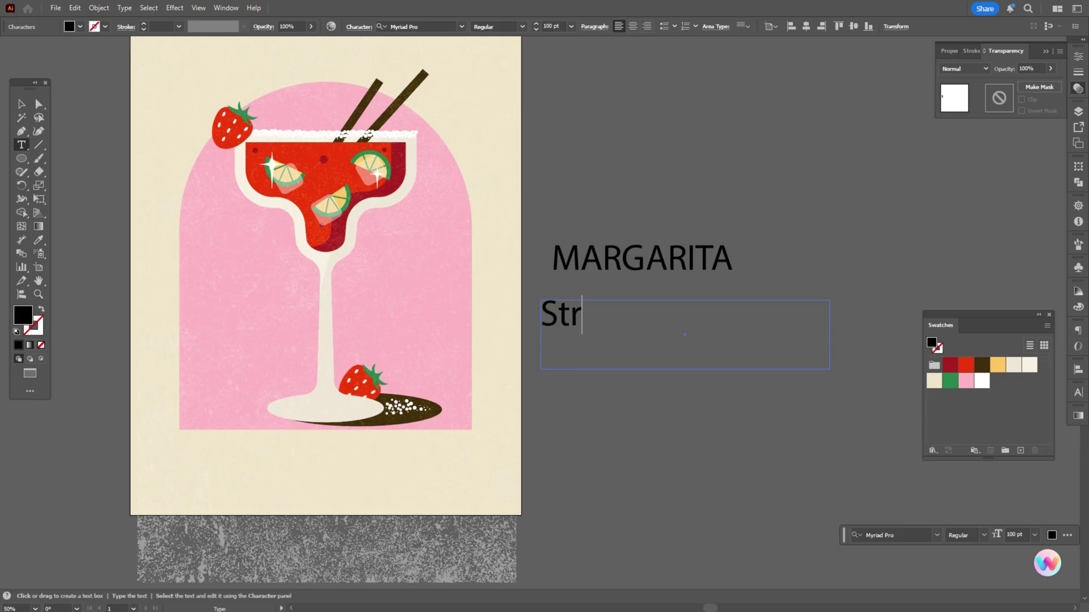
{"action": "type", "text": "awberry"}
{"action": "key", "text": "Escape"}
- Set the font of the MARGARITA text to Anchor Jack
{"action": "left_click", "coordinate": [642, 259]}
{"action": "left_click", "coordinate": [856, 536]}
{"action": "type", "text": "an"}
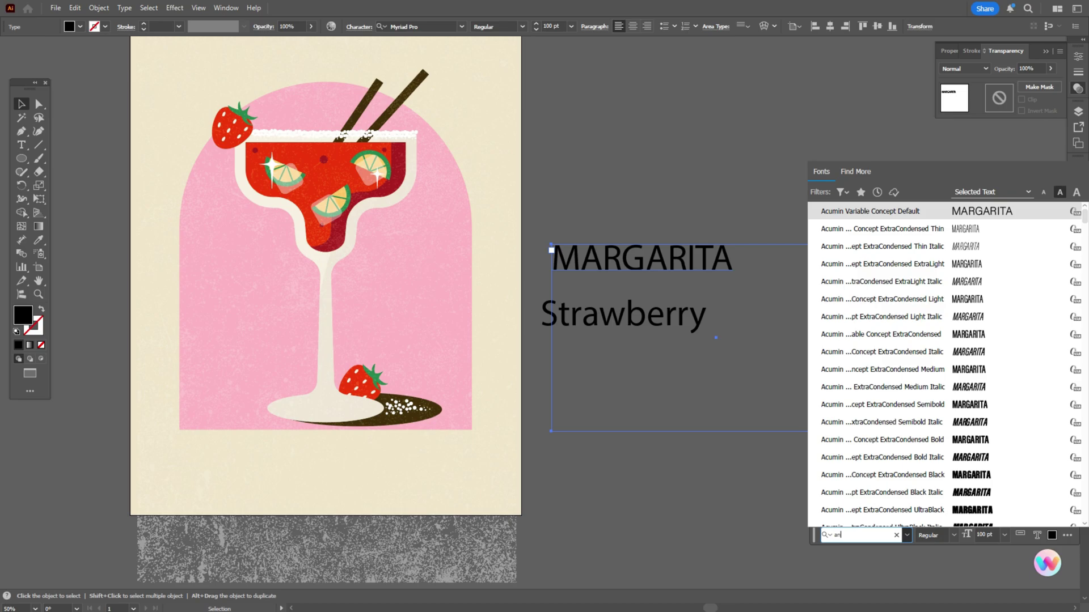
{"action": "type", "text": "d"}
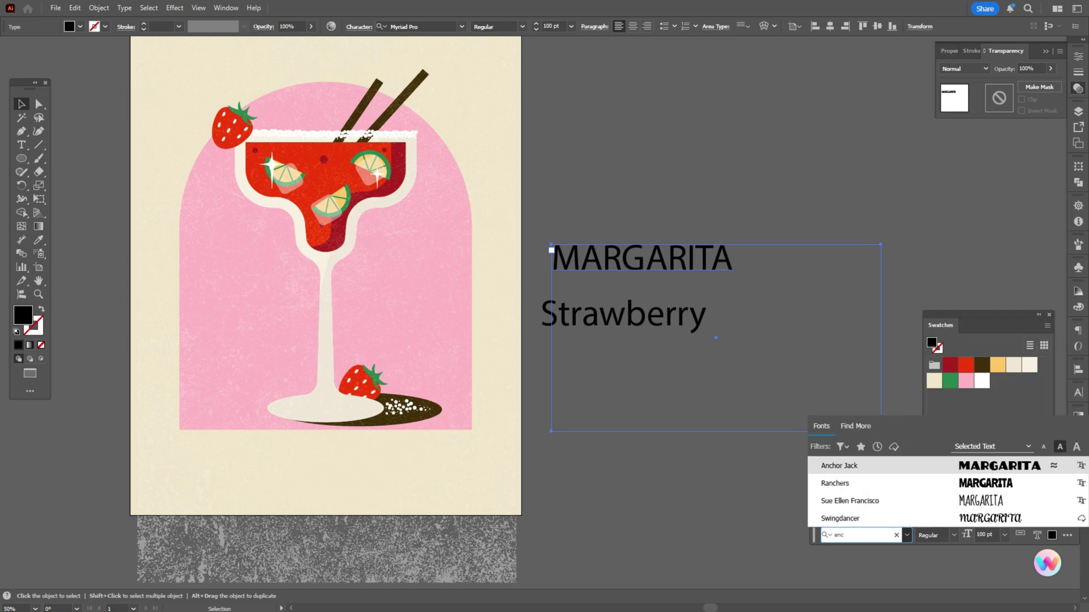
{"action": "key", "text": "Return"}
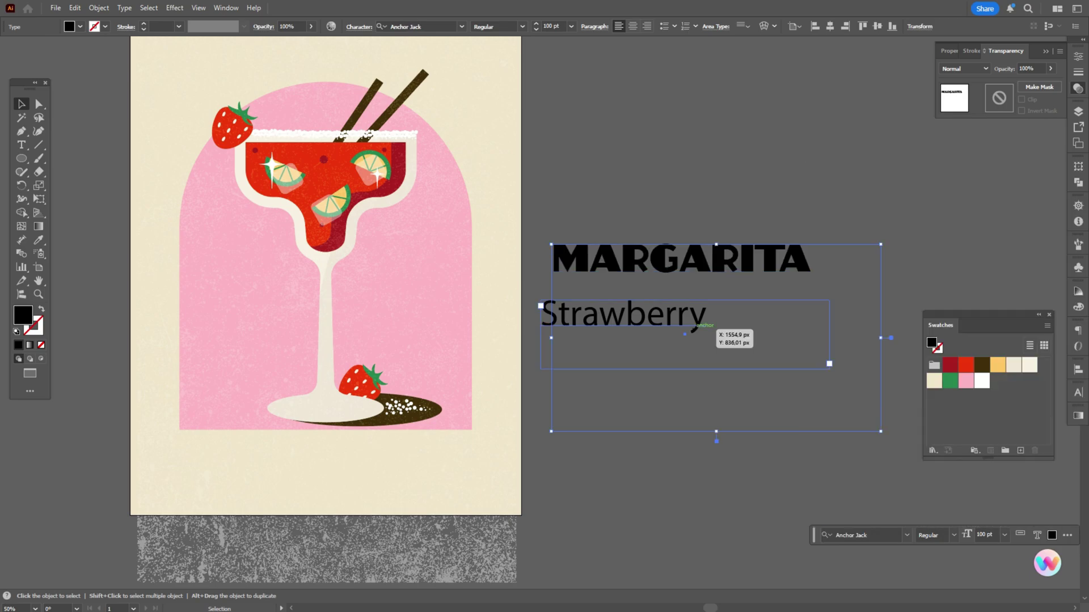
- Set the font of the Strawberry text to Great Day Bold Personal Use
{"action": "left_click", "coordinate": [692, 329]}
{"action": "left_click", "coordinate": [857, 534]}
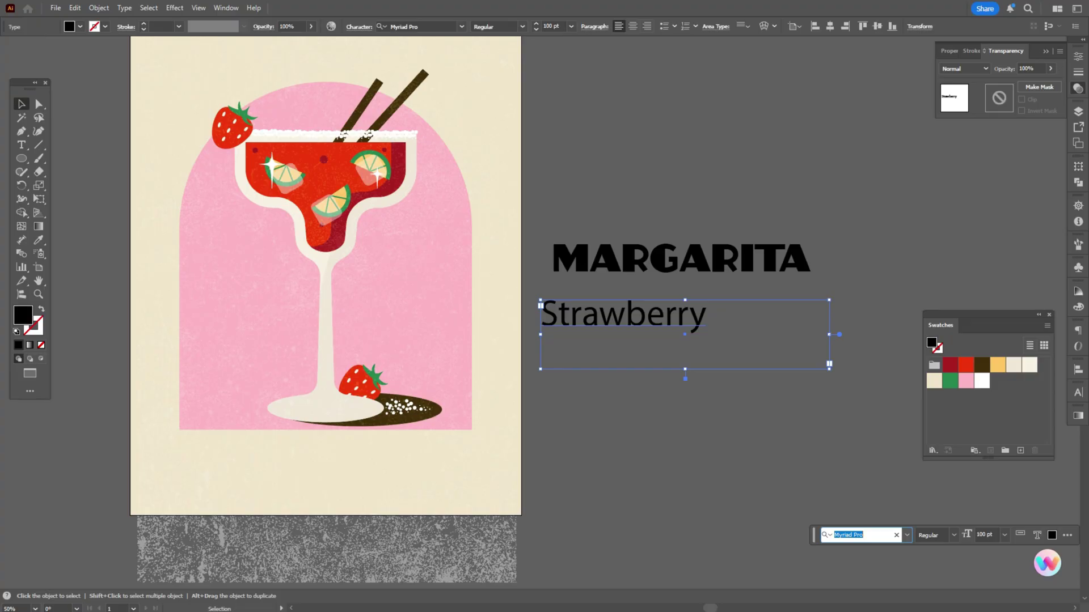
{"action": "type", "text": "gre"}
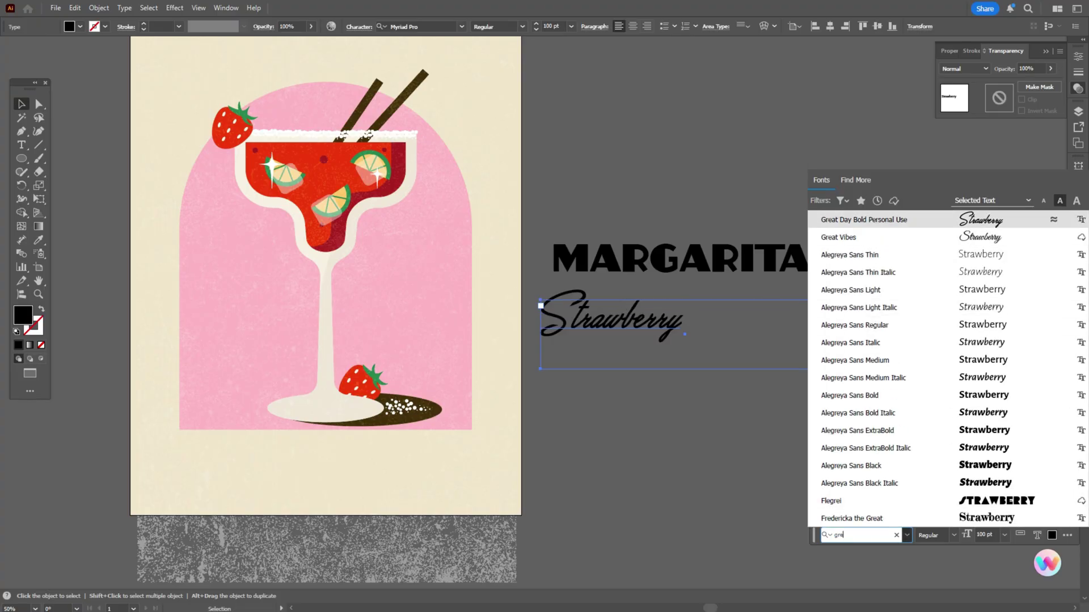
{"action": "key", "text": "Return"}
- Centre the MARGARITA title below the pink arch, with tracking 100 and the dark brown swatch as fill
{"action": "left_click_drag", "start_coordinate": [789, 261], "coordinate": [437, 464]}
{"action": "left_click", "coordinate": [1078, 392]}
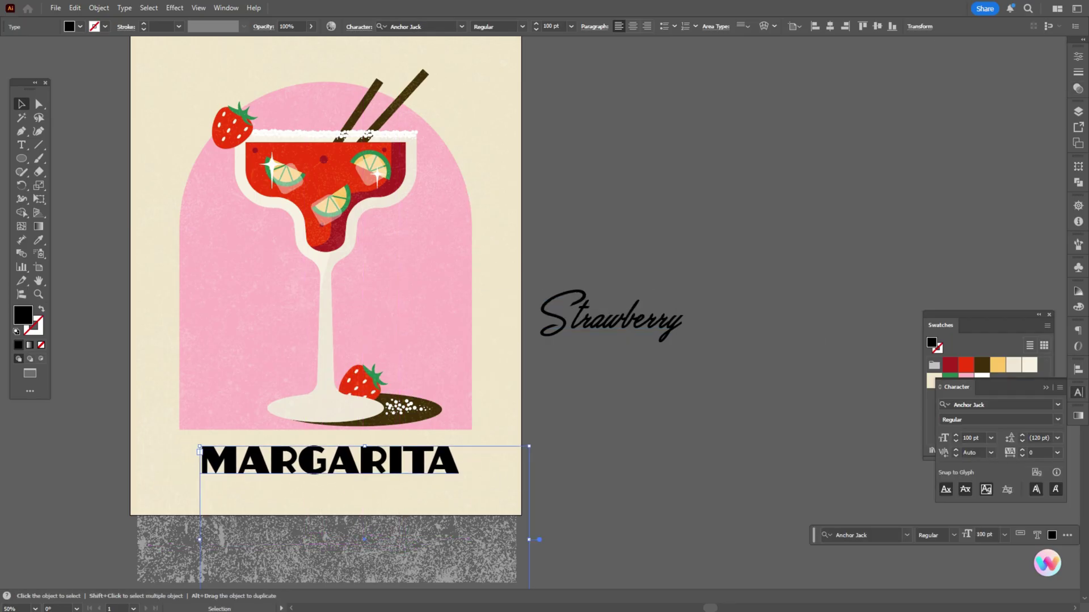
{"action": "left_click", "coordinate": [1031, 452]}
{"action": "type", "text": "100"}
{"action": "key", "text": "Return"}
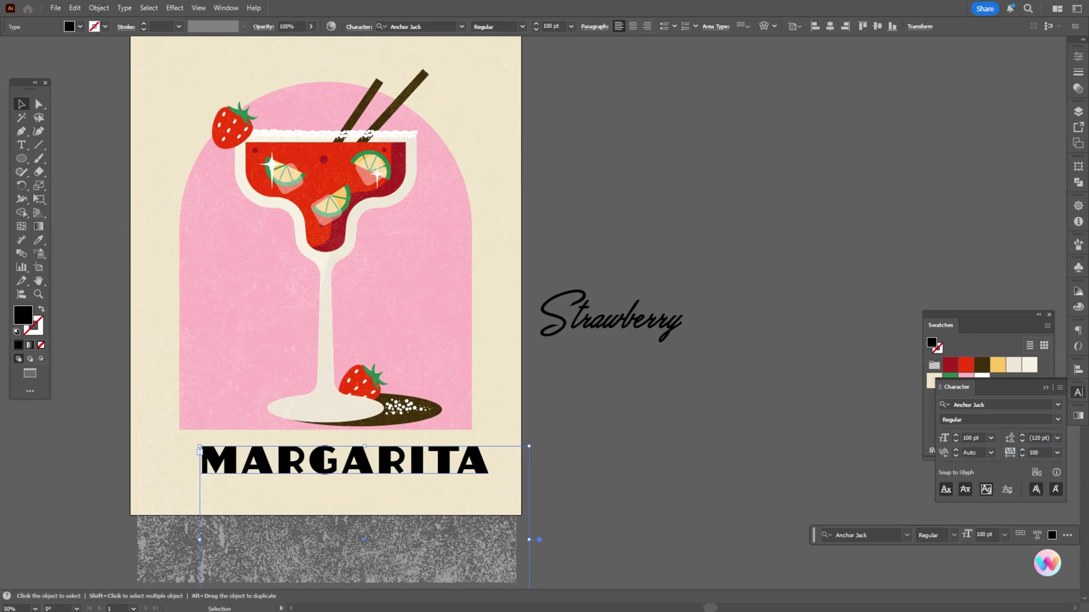
{"action": "left_click_drag", "start_coordinate": [364, 539], "coordinate": [350, 537]}
{"action": "left_click", "coordinate": [982, 364]}
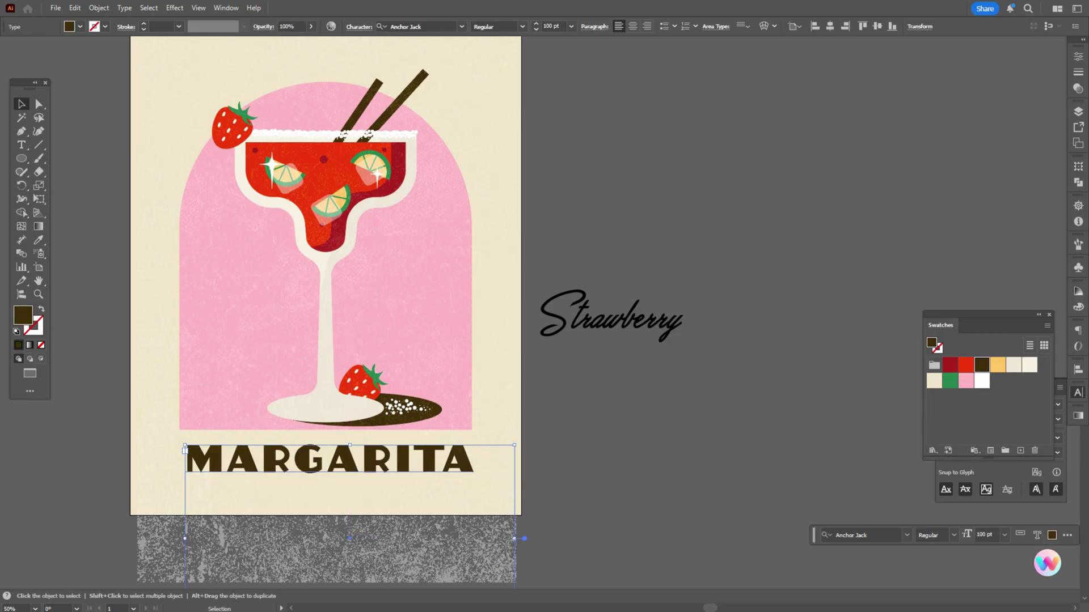
- Fill the Strawberry text with the bright red swatch and place it overlapping the lower right part of MARGARITA
{"action": "left_click", "coordinate": [642, 324]}
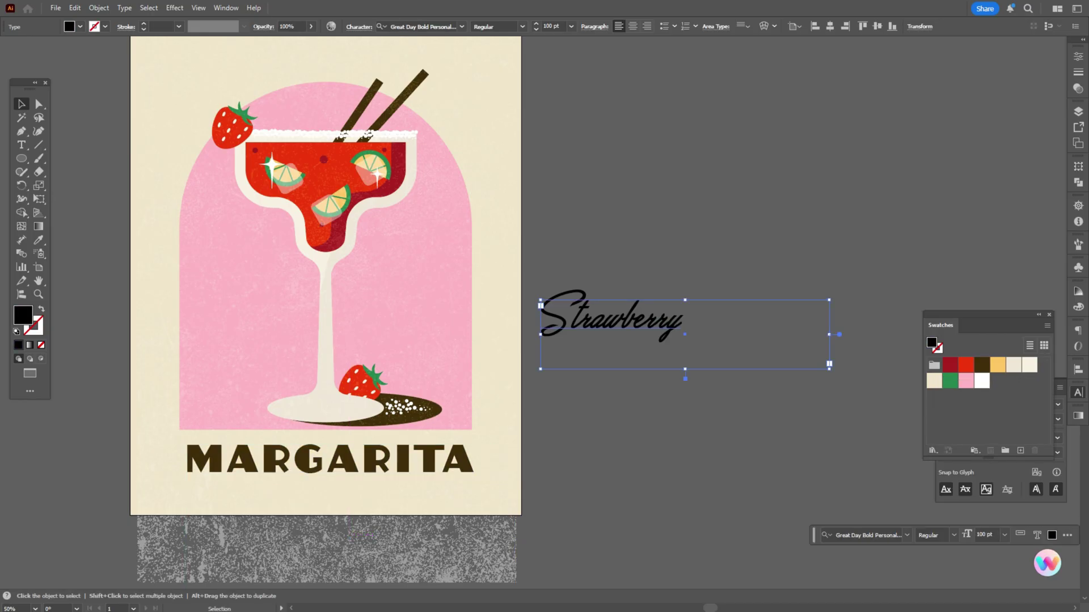
{"action": "left_click", "coordinate": [966, 365]}
{"action": "left_click_drag", "start_coordinate": [678, 316], "coordinate": [466, 481]}
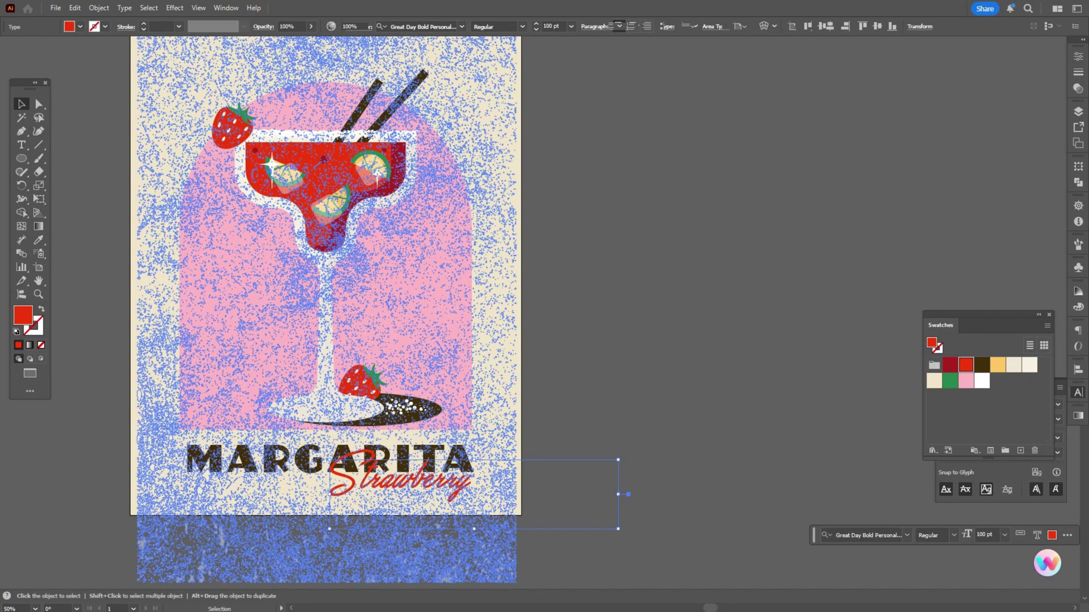
- Bring the white texture group to the front so it covers both texts, and deselect it
{"action": "right_click", "coordinate": [506, 515]}
{"action": "mouse_move", "coordinate": [595, 458]}
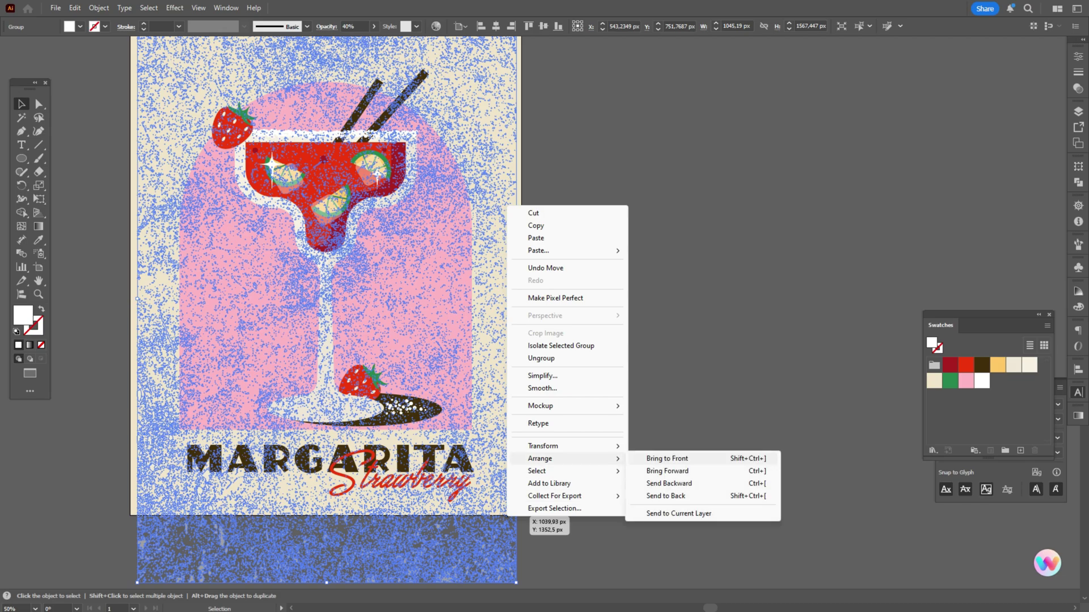
{"action": "left_click", "coordinate": [666, 459]}
{"action": "left_click", "coordinate": [669, 454]}
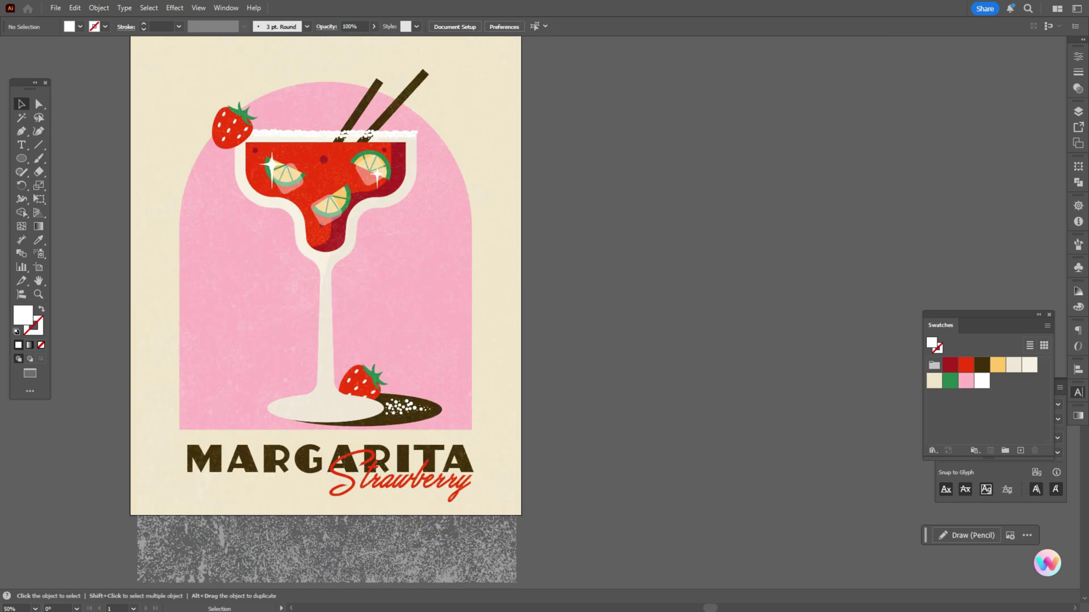
- Paste a copy of the cream 1080 × 1350 px background rectangle in front and bring it to the front of all artwork
{"action": "left_click", "coordinate": [521, 452]}
{"action": "key", "text": "a"}
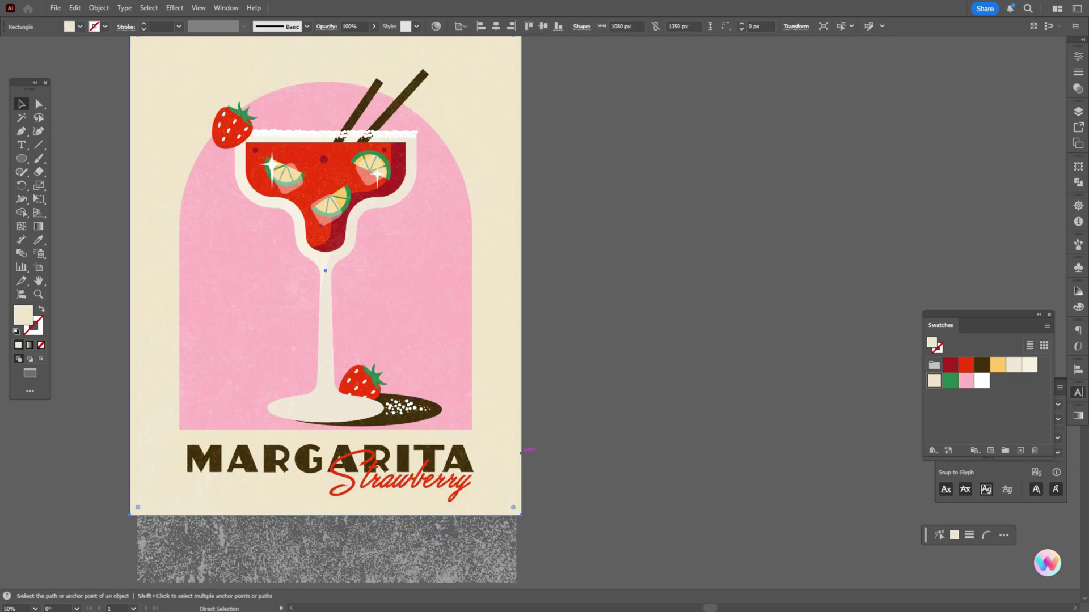
{"action": "key", "text": "v"}
{"action": "right_click", "coordinate": [521, 452]}
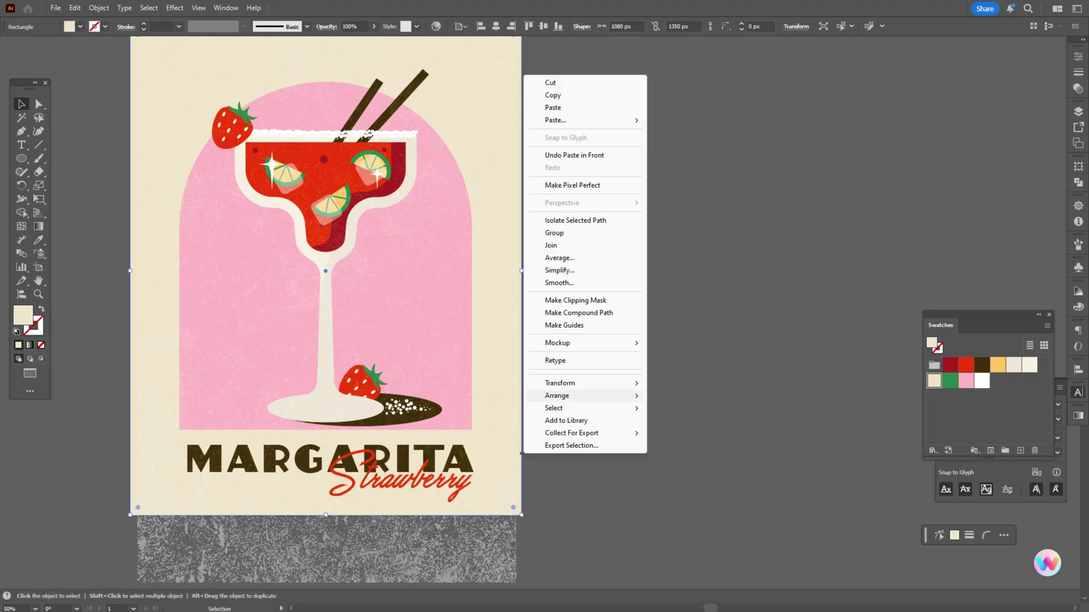
{"action": "mouse_move", "coordinate": [601, 395]}
{"action": "left_click", "coordinate": [684, 396]}
- Select all artwork and make a clipping mask with the front cream rectangle, trimming everything to the artboard
{"action": "key", "text": "ctrl+a"}
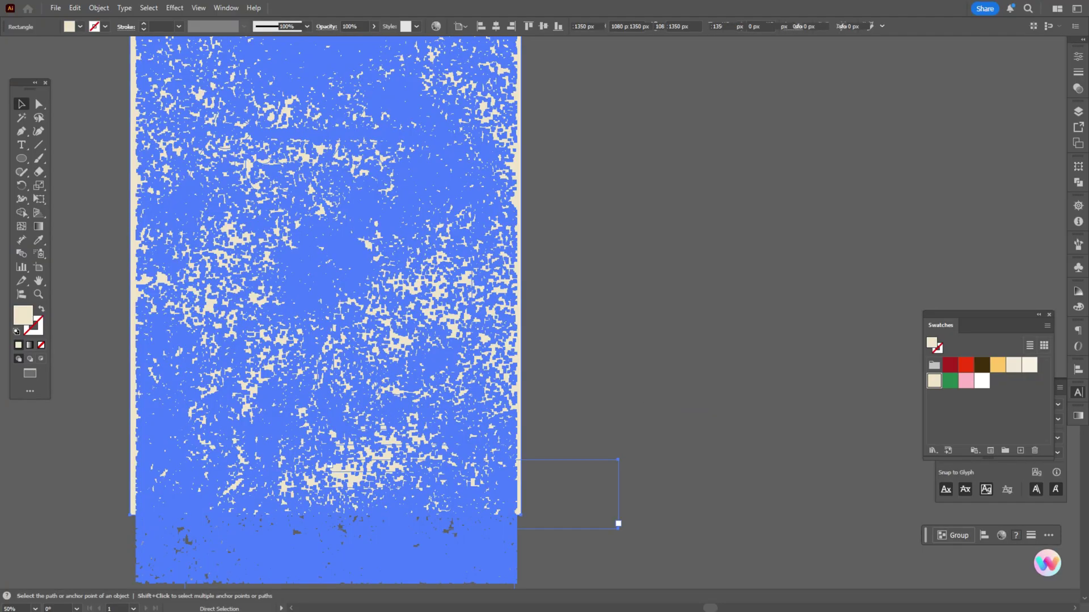
{"action": "right_click", "coordinate": [522, 376]}
{"action": "left_click", "coordinate": [572, 271]}
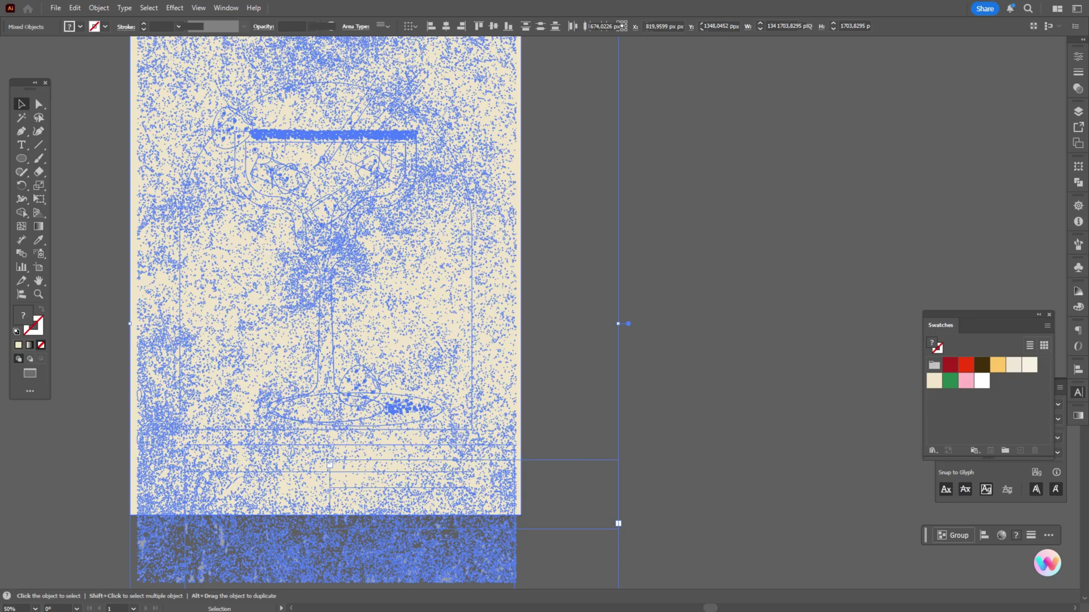
{"action": "key", "text": "space"}
{"action": "left_click_drag", "start_coordinate": [499, 329], "coordinate": [624, 375]}
{"action": "left_click_drag", "start_coordinate": [656, 317], "coordinate": [726, 310]}
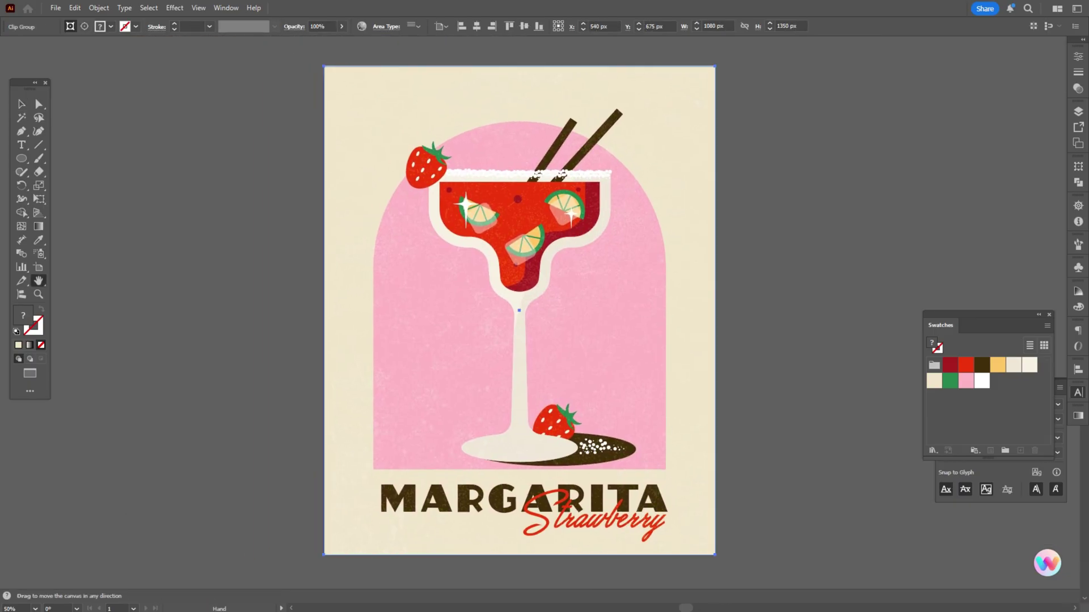